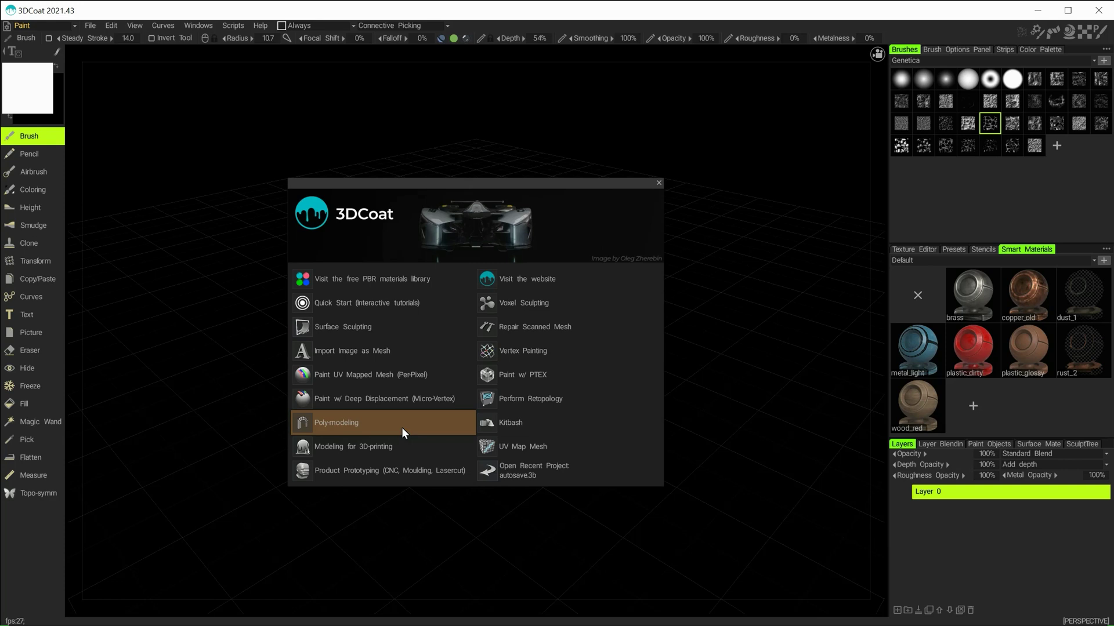
Step: Open the Poly-modeling workspace in the Modeling room and dock the floating Sculpt Models palette beside Poly Groups
click(338, 424)
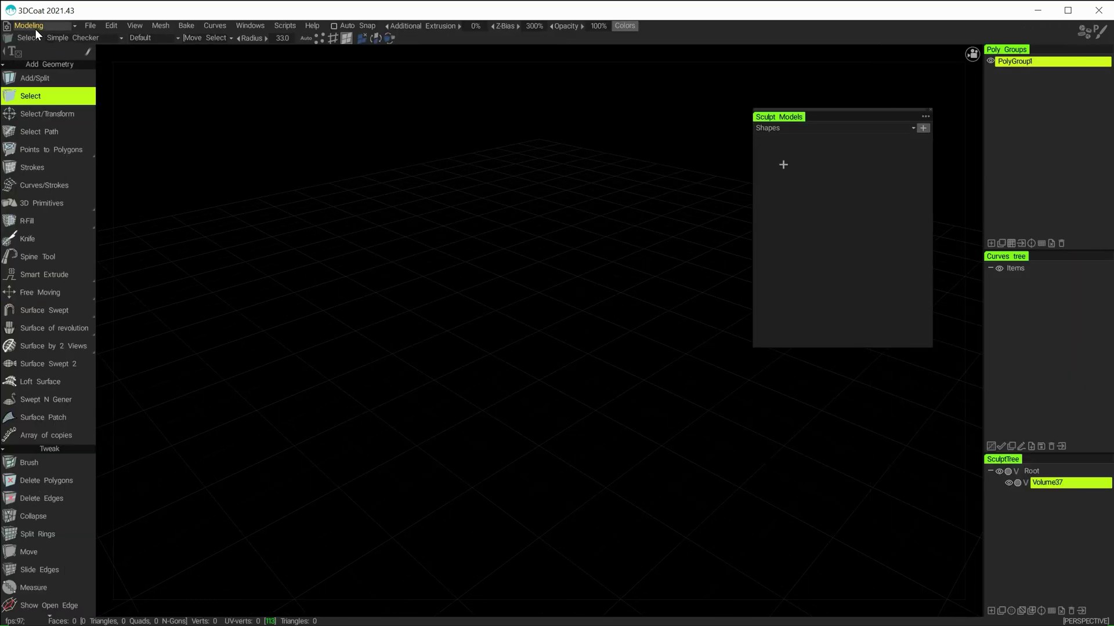
click(74, 27)
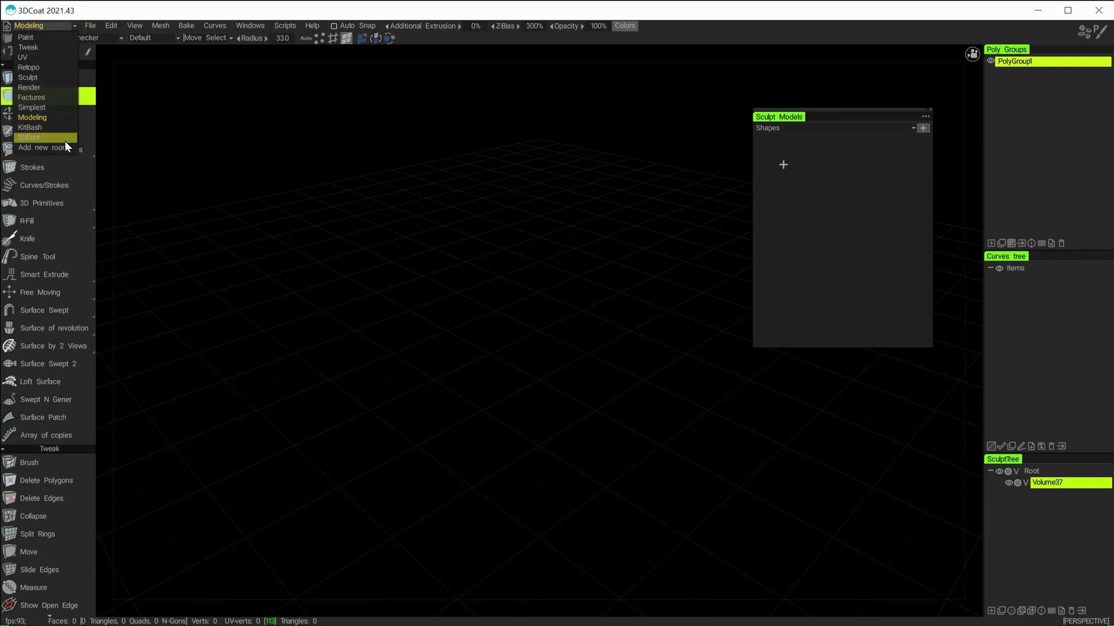
click(56, 118)
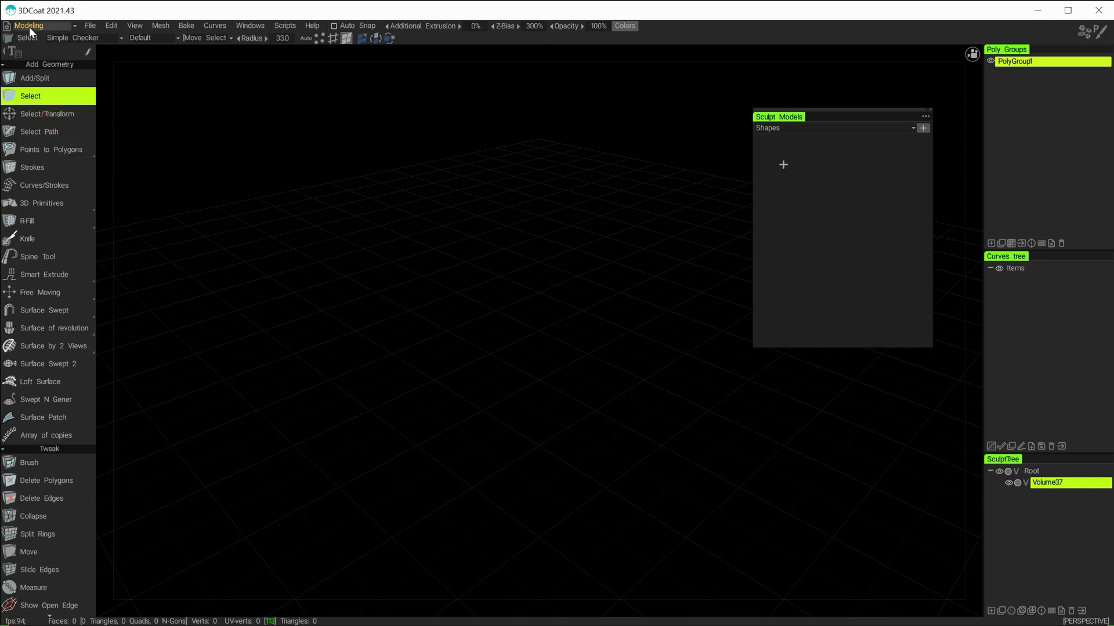
mouse_move(836, 123)
mouse_down()
mouse_move(969, 138)
mouse_move(998, 53)
mouse_up()
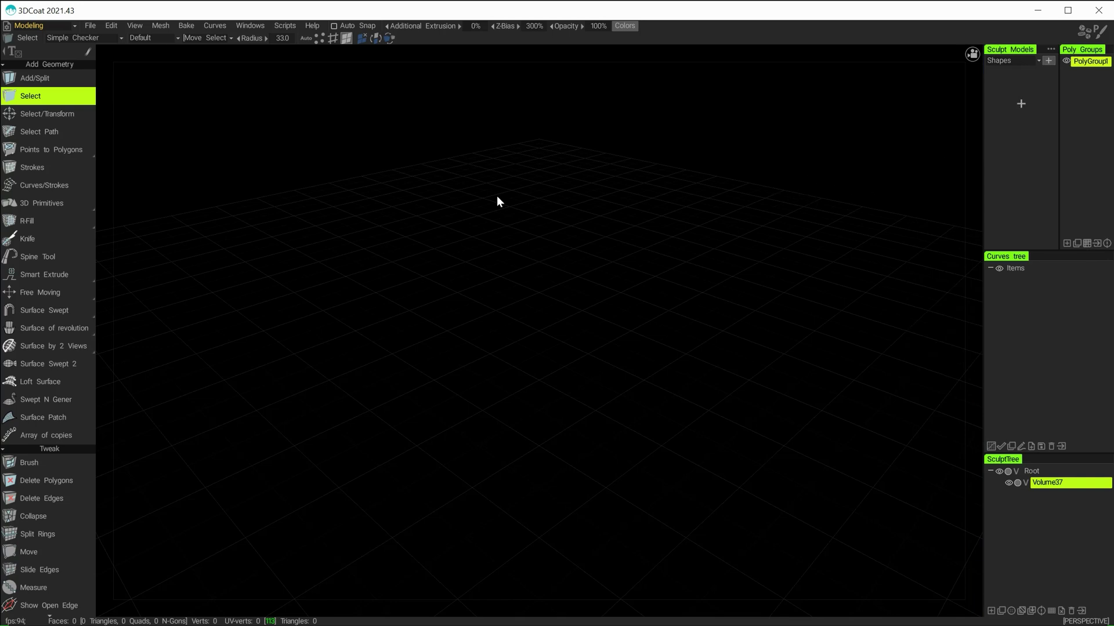
mouse_move(502, 389)
mouse_down()
mouse_move(524, 380)
mouse_move(519, 367)
mouse_up()
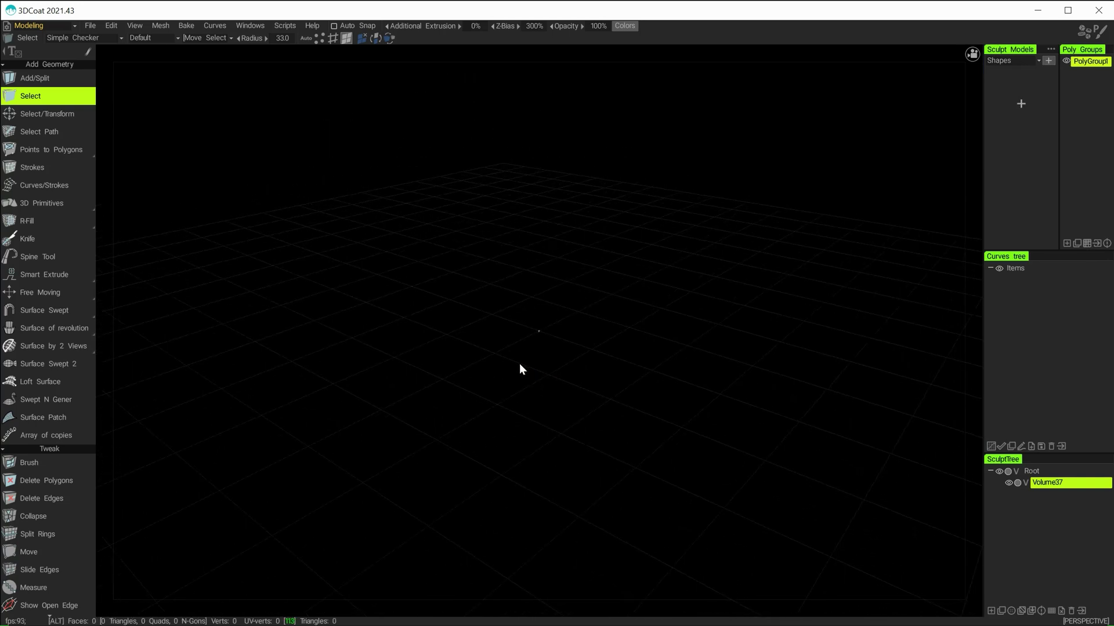
Step: Add a cube primitive at the origin, sized about 127.9 on every axis, with an average division count of 0
mouse_move(54, 278)
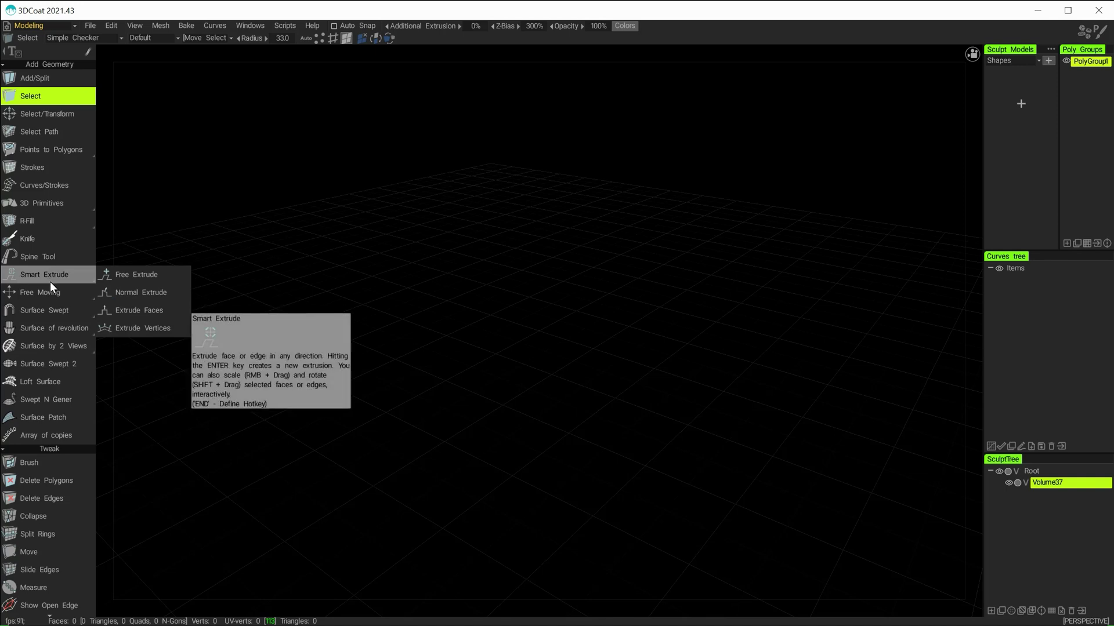
mouse_move(18, 173)
mouse_move(25, 209)
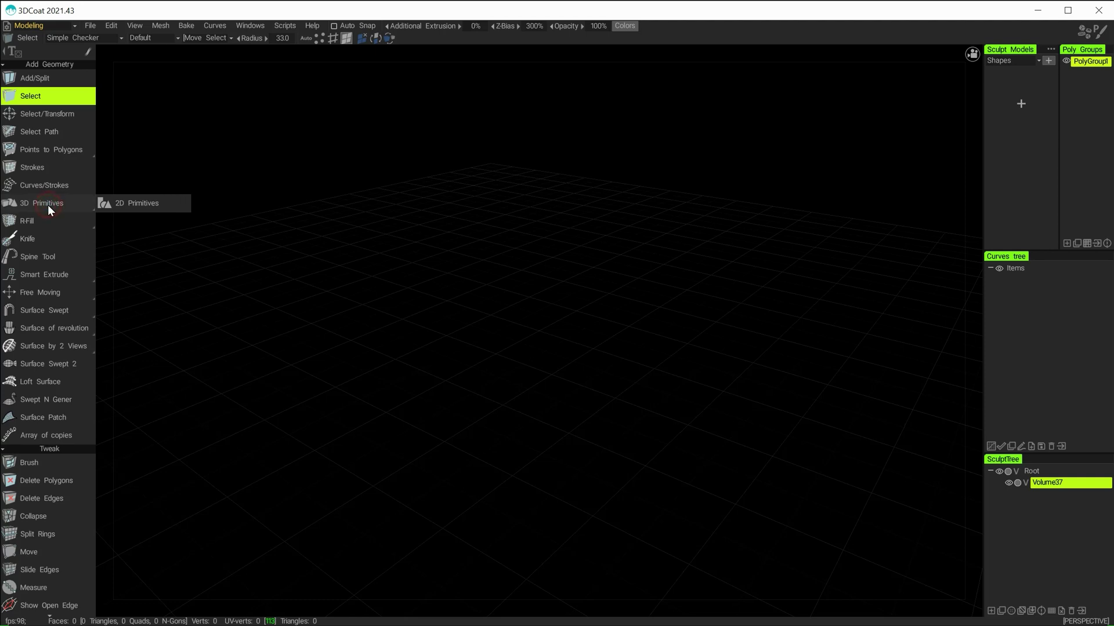
click(48, 205)
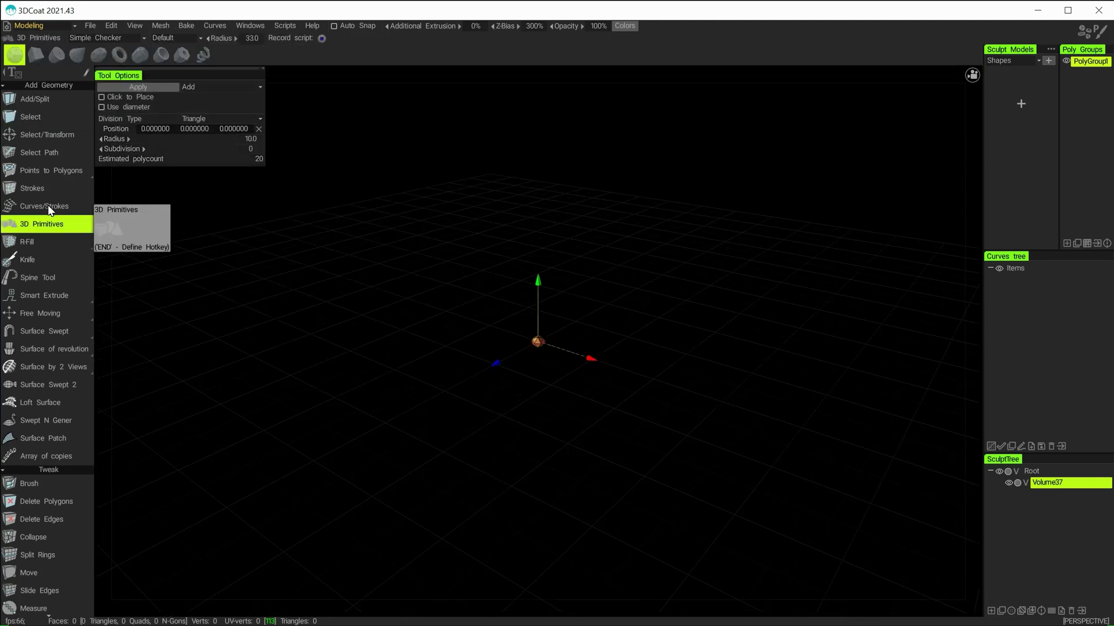
click(35, 58)
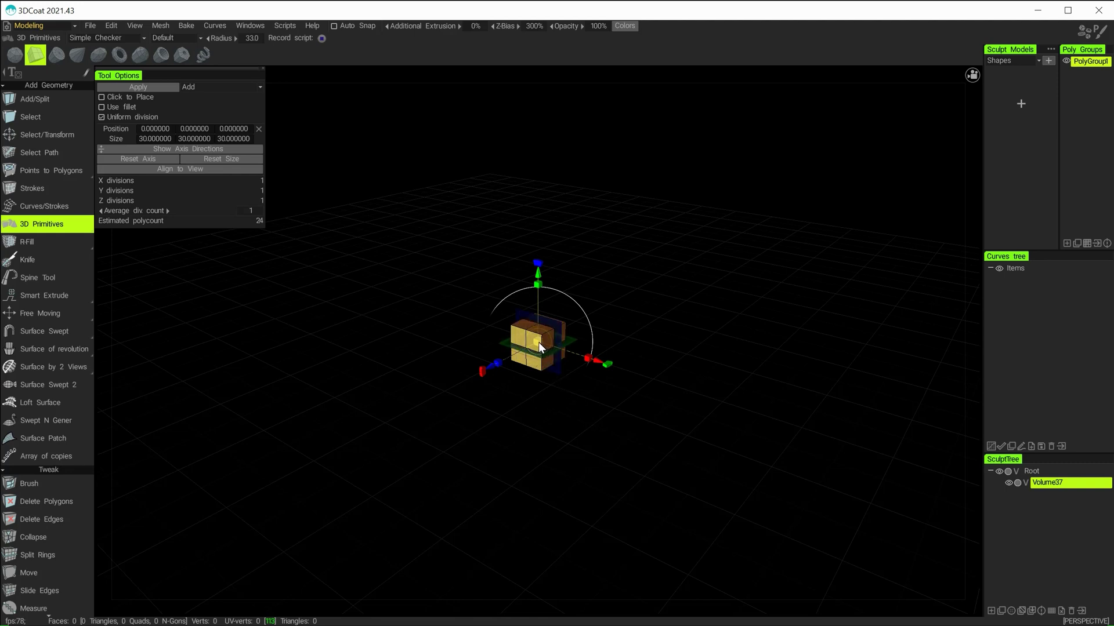
drag(538, 342, 600, 362)
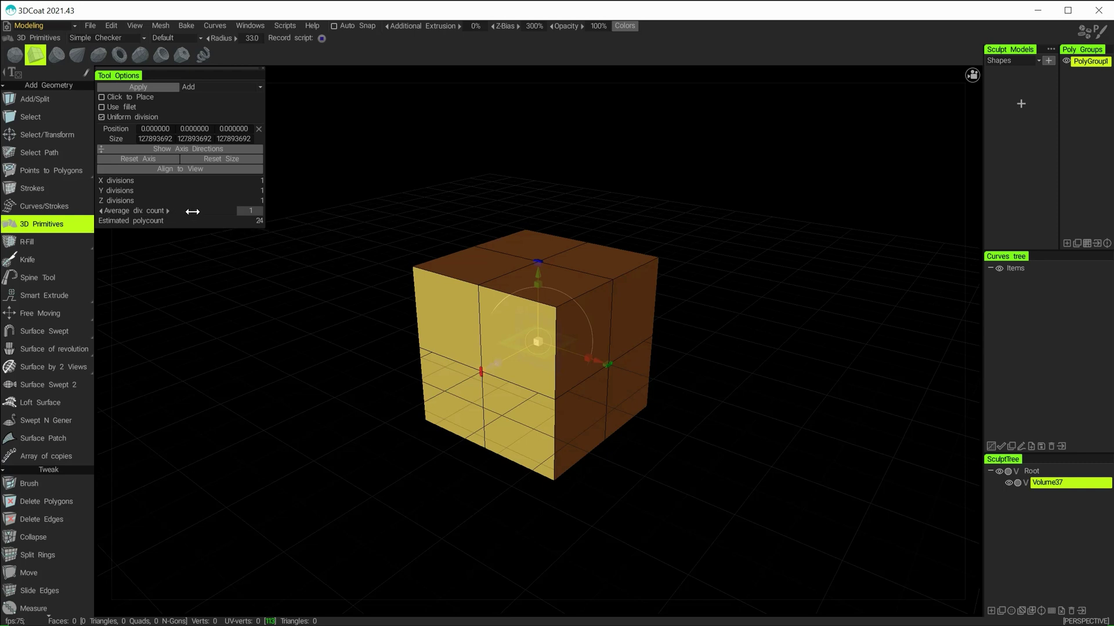
drag(191, 211, 129, 218)
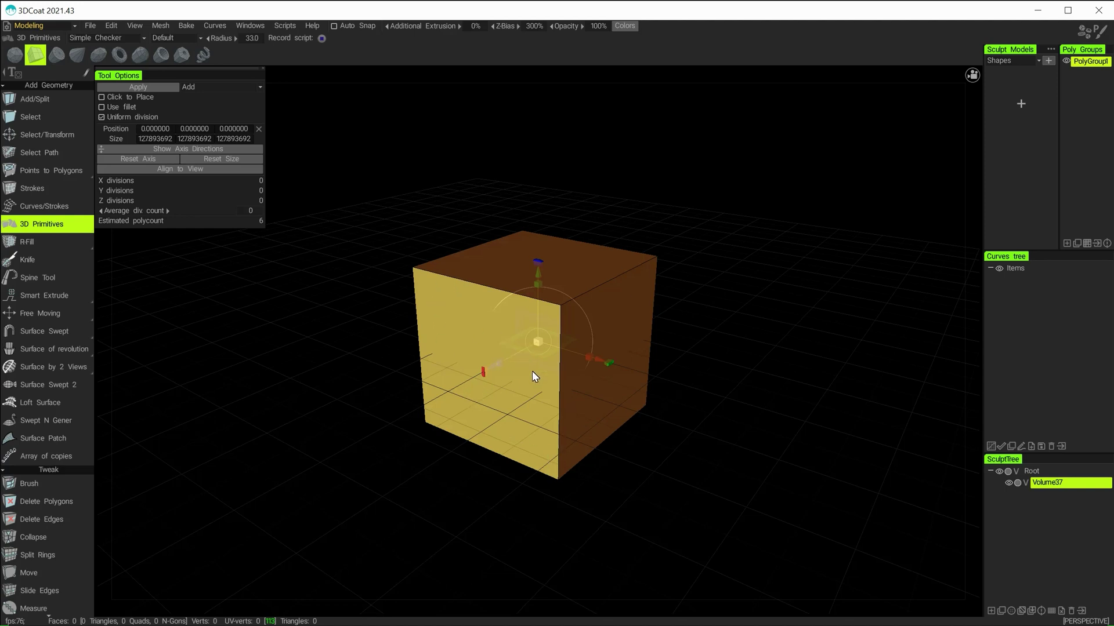
click(144, 87)
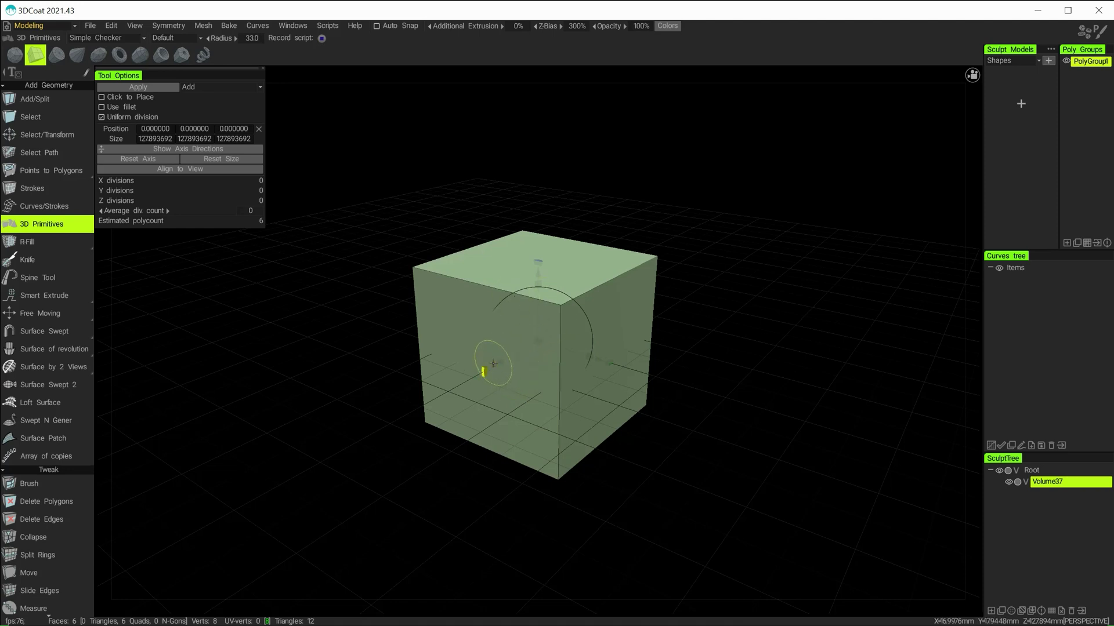
Step: Move the second box primitive out to about Z 353.6 and resize it to about 66.3 × 71.0 × 92.7
drag(492, 367, 256, 471)
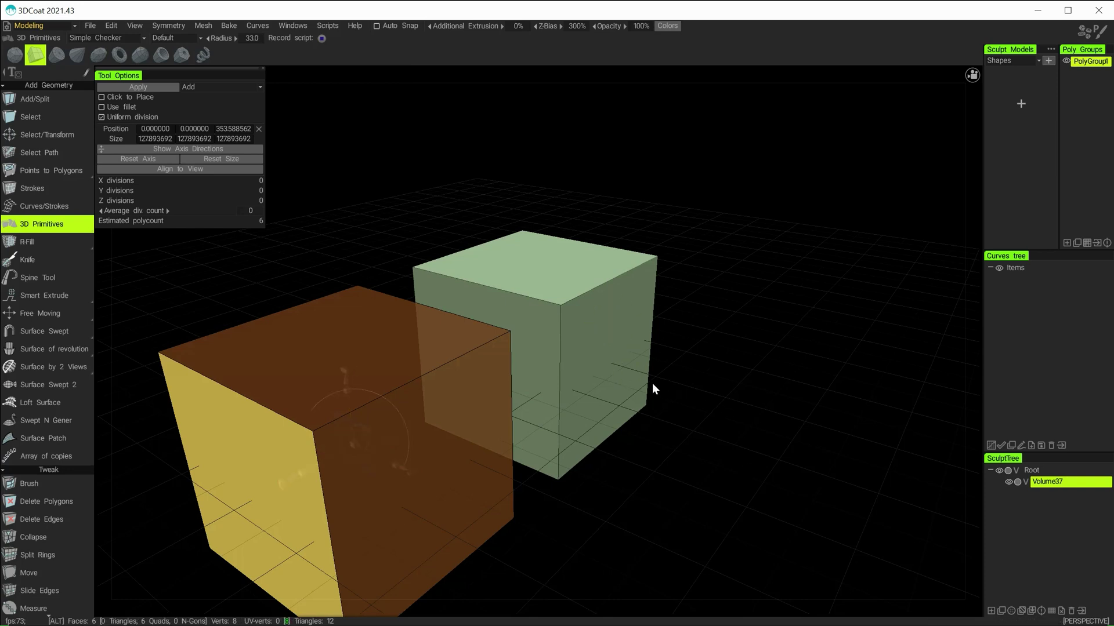
drag(652, 384, 557, 258)
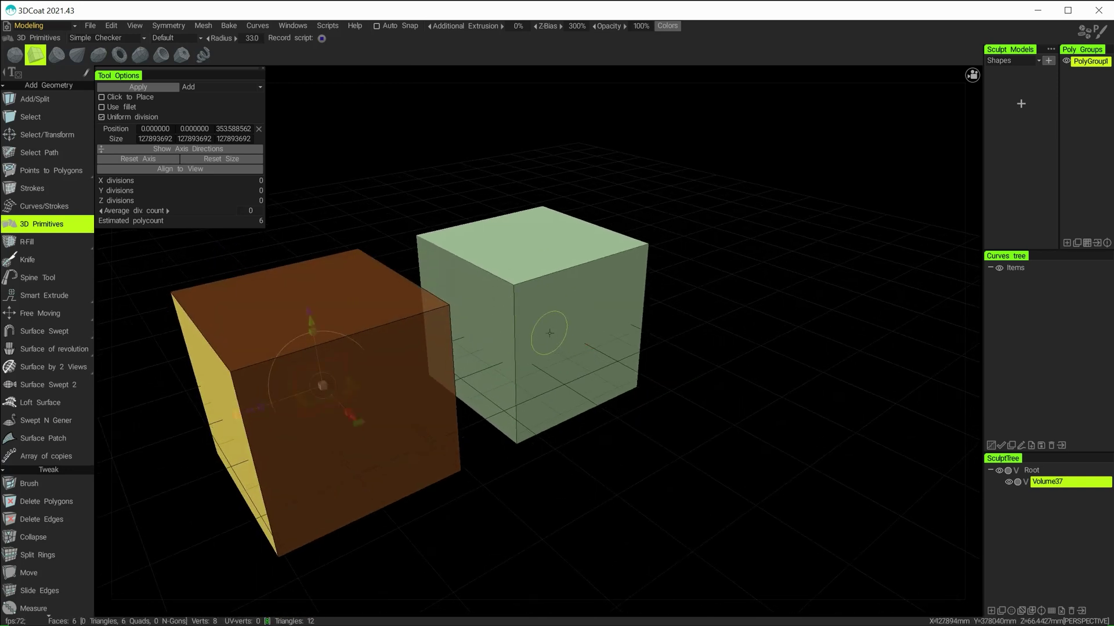
alt+drag(377, 365, 387, 359)
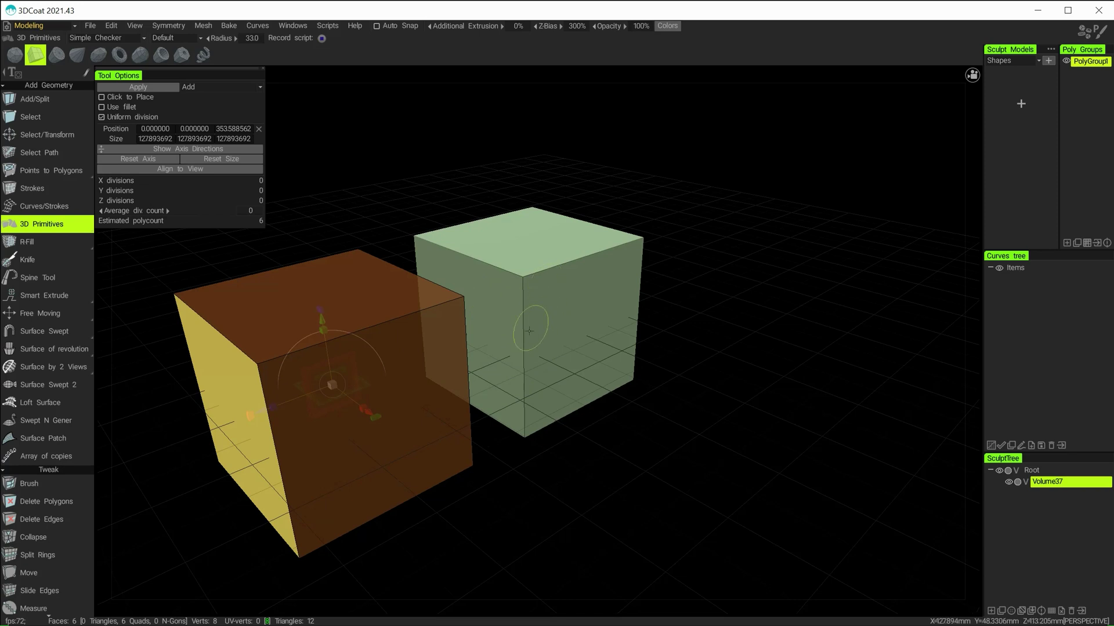
mouse_move(543, 326)
alt+mouse_down()
mouse_move(530, 331)
mouse_move(544, 335)
alt+mouse_up()
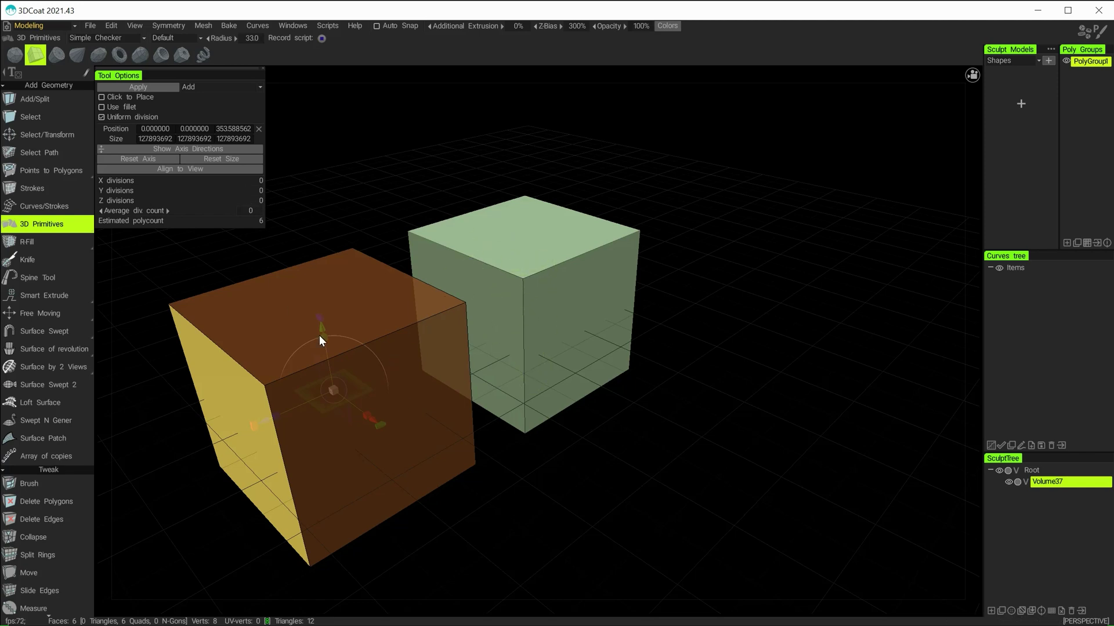
alt+drag(361, 420, 405, 412)
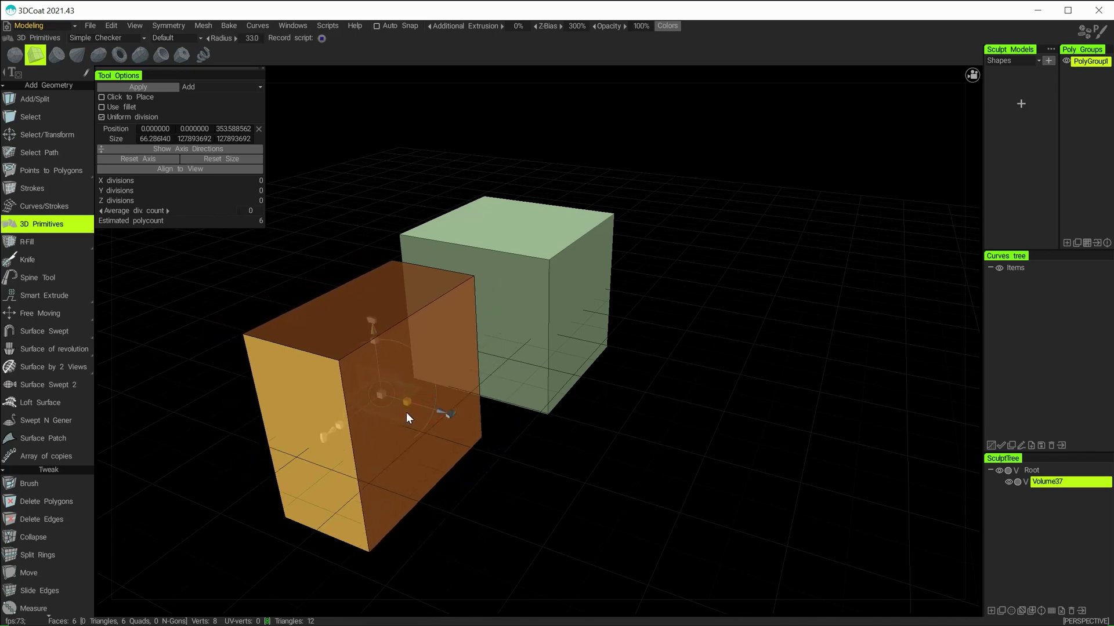
drag(374, 339, 377, 364)
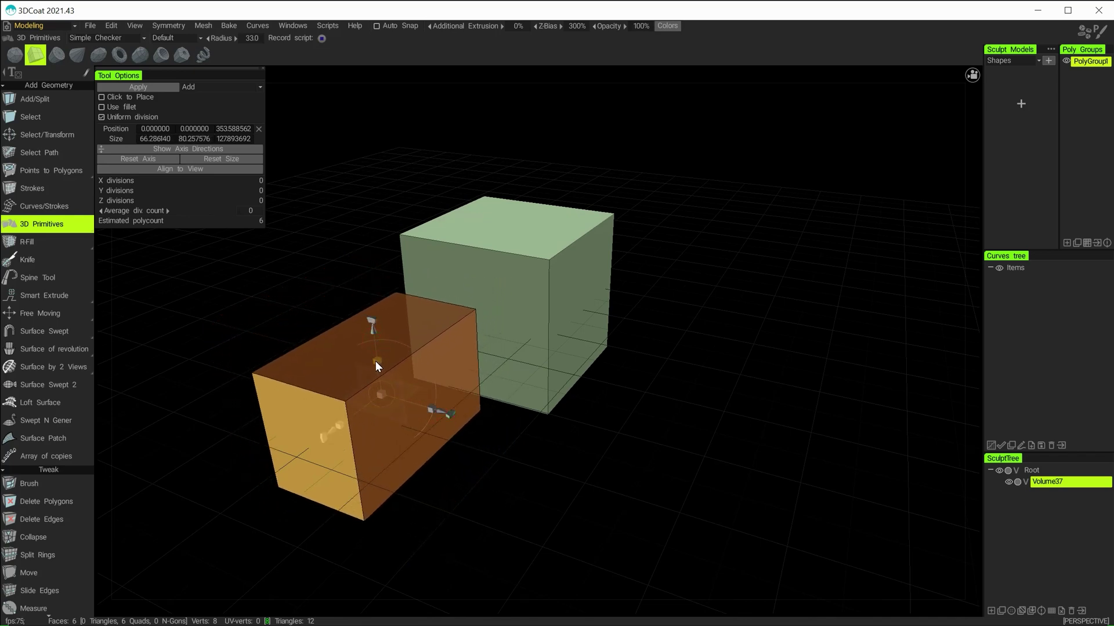
alt+drag(498, 378, 438, 378)
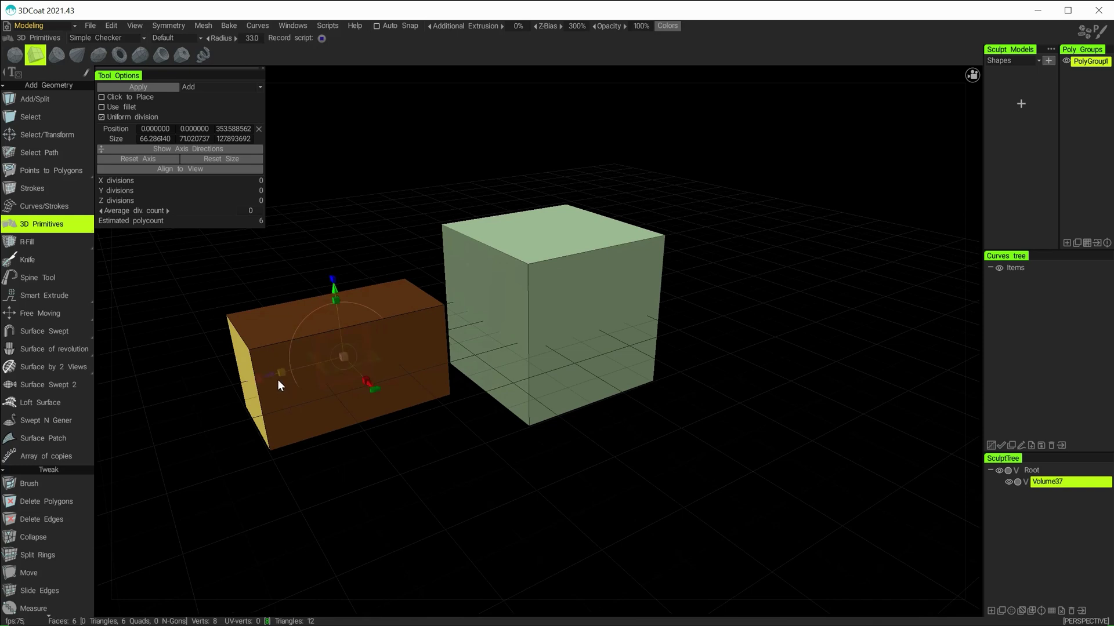
drag(283, 376, 382, 360)
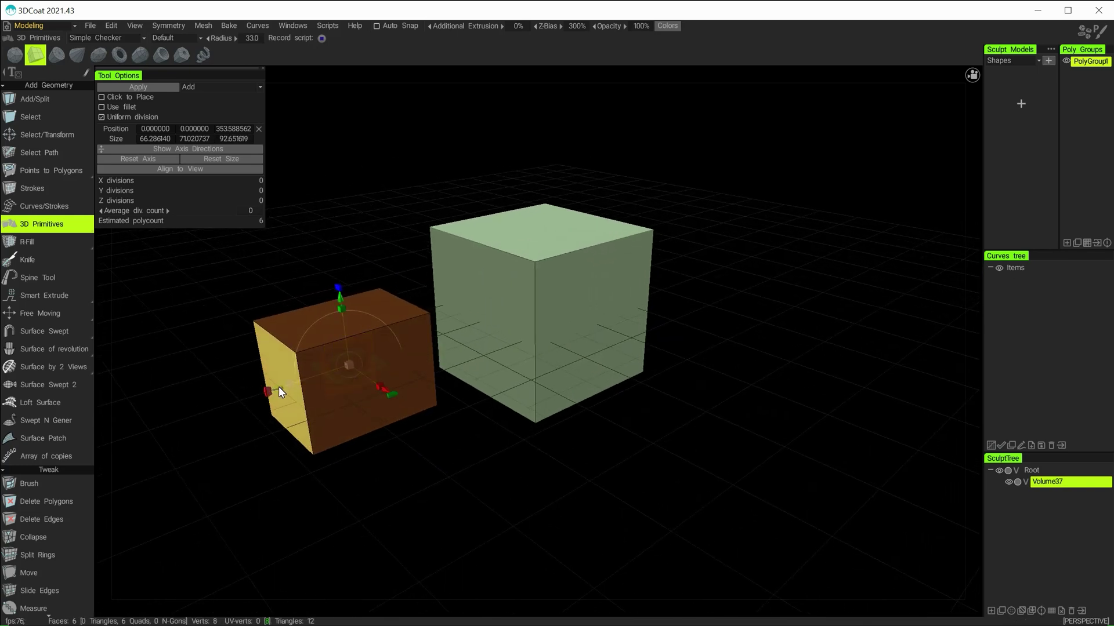
Step: Position the box at about Y 85.8, Z 164.4 and subtract it from the cube's upper edge on the +Z side
drag(278, 386, 410, 373)
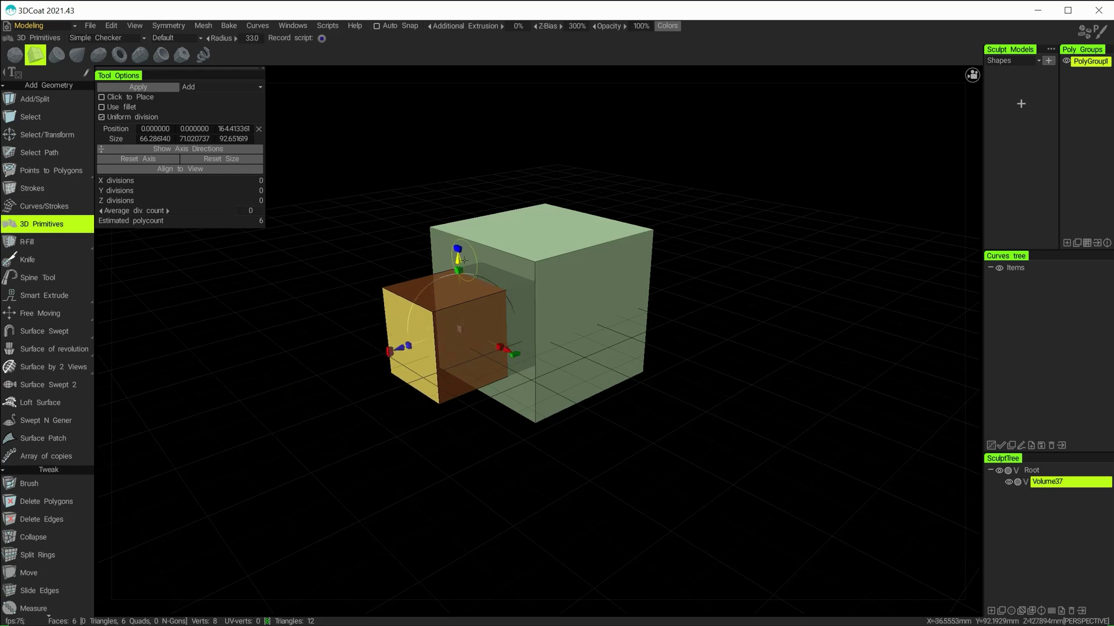
drag(464, 260, 539, 257)
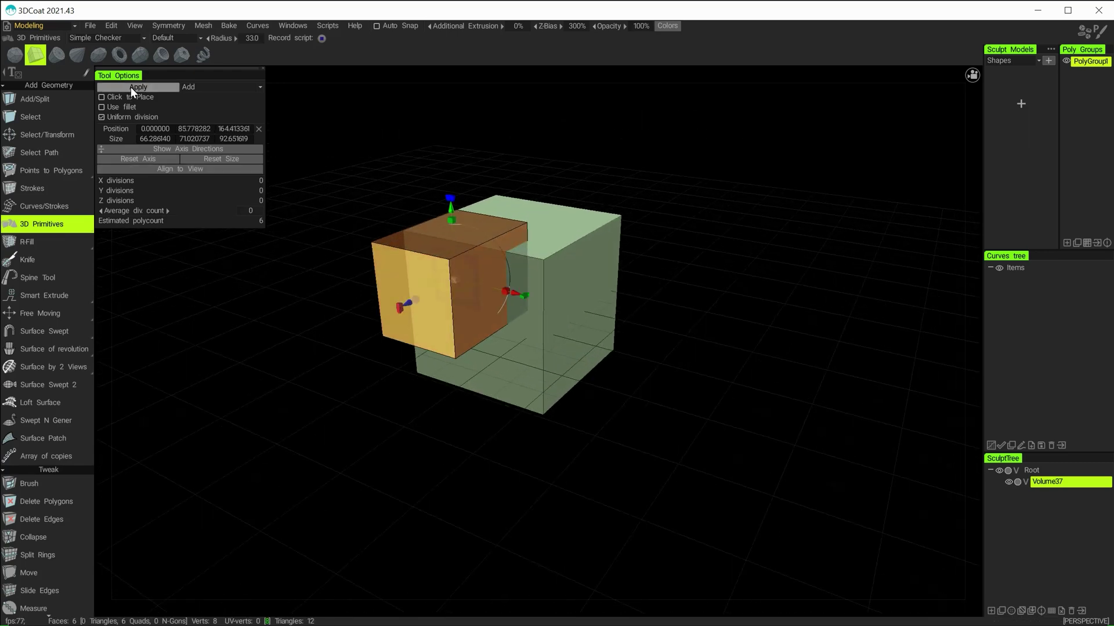
click(215, 88)
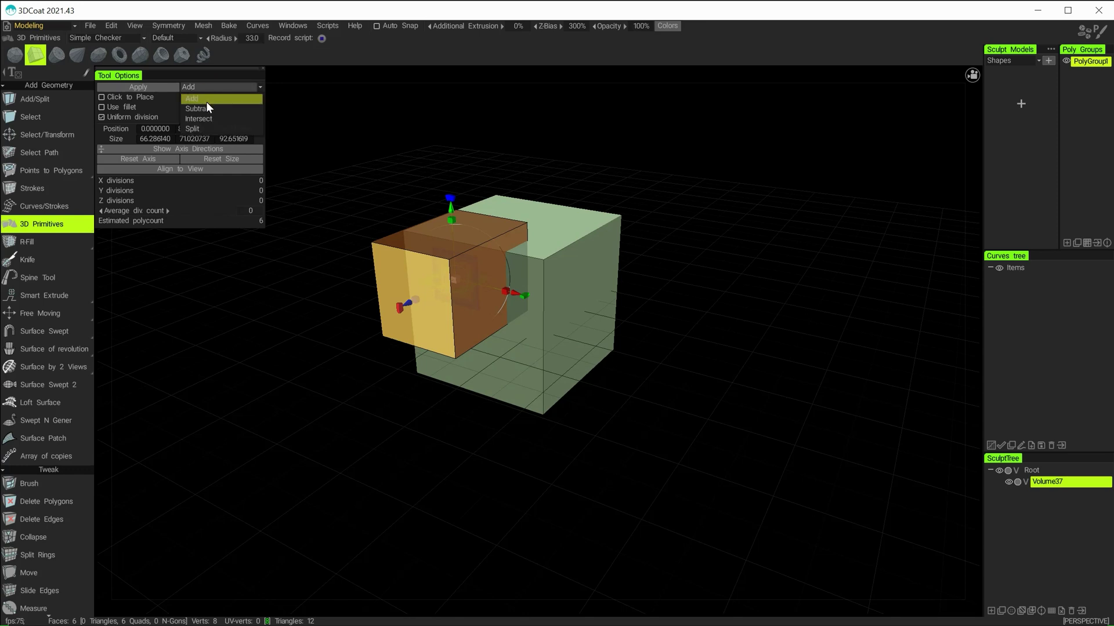
click(207, 108)
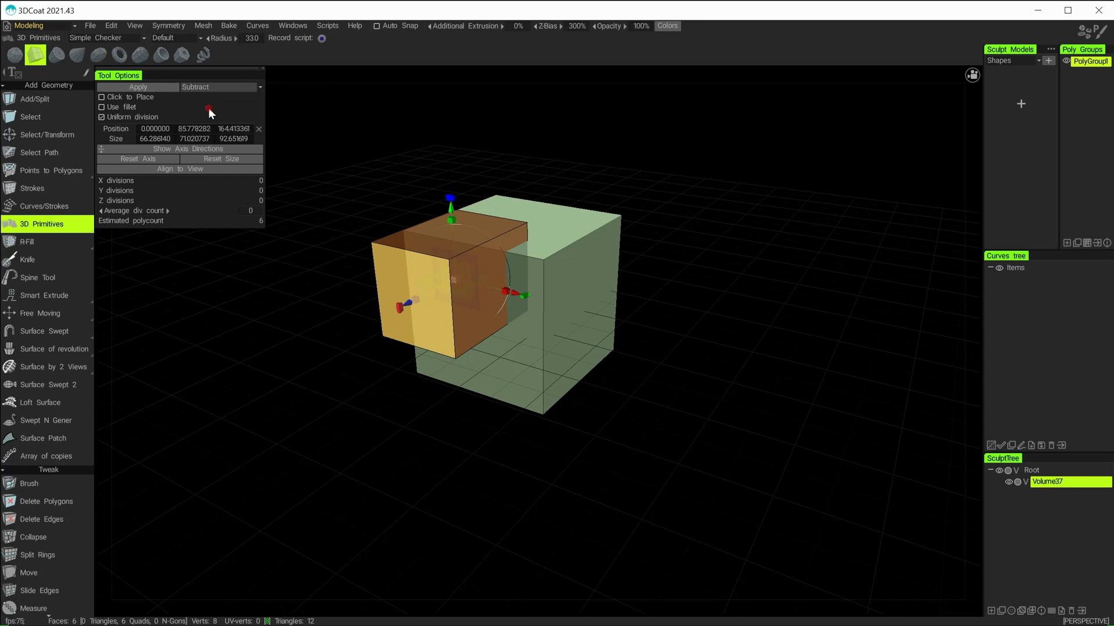
click(134, 85)
Step: Widen the box to about 86.5 in X and subtract it from the opposite upper edge at about Y 136.3, Z -129.7
alt+drag(572, 349, 603, 336)
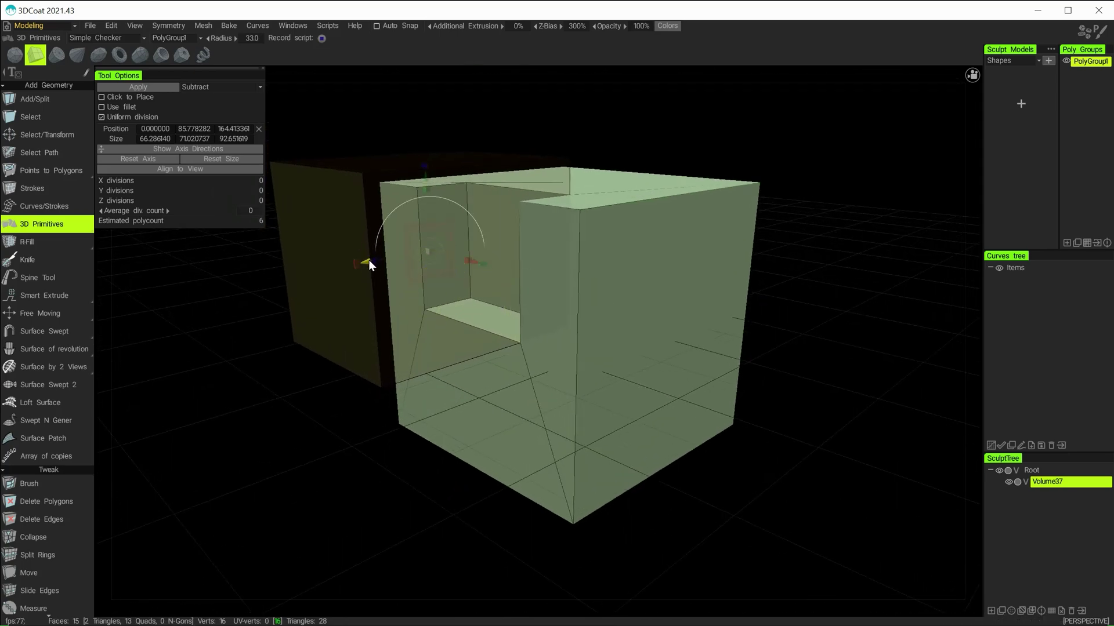
drag(369, 264, 671, 99)
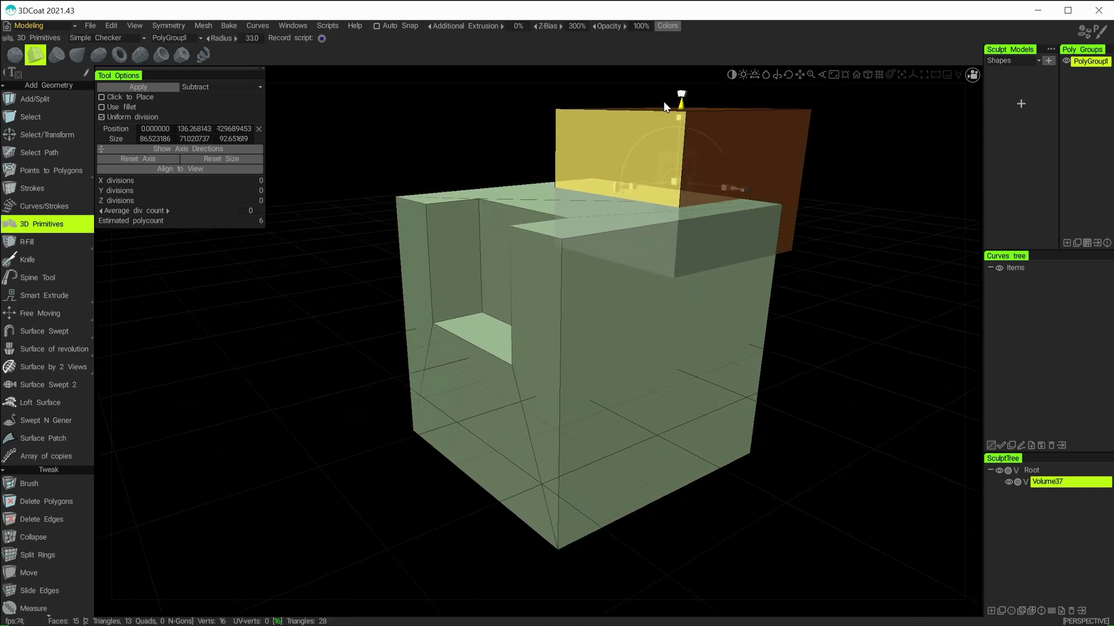
click(134, 87)
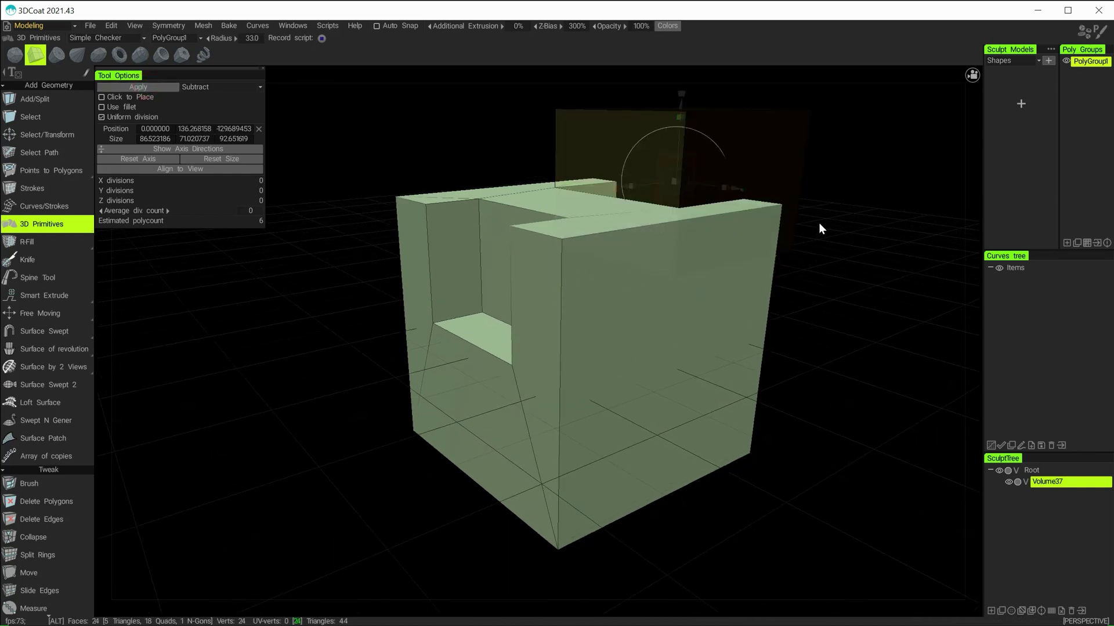
Step: Lower the box to about Y -102.0 and subtract it from the block's bottom edge on the -Z side
alt+drag(819, 223, 663, 441)
alt+drag(453, 398, 465, 290)
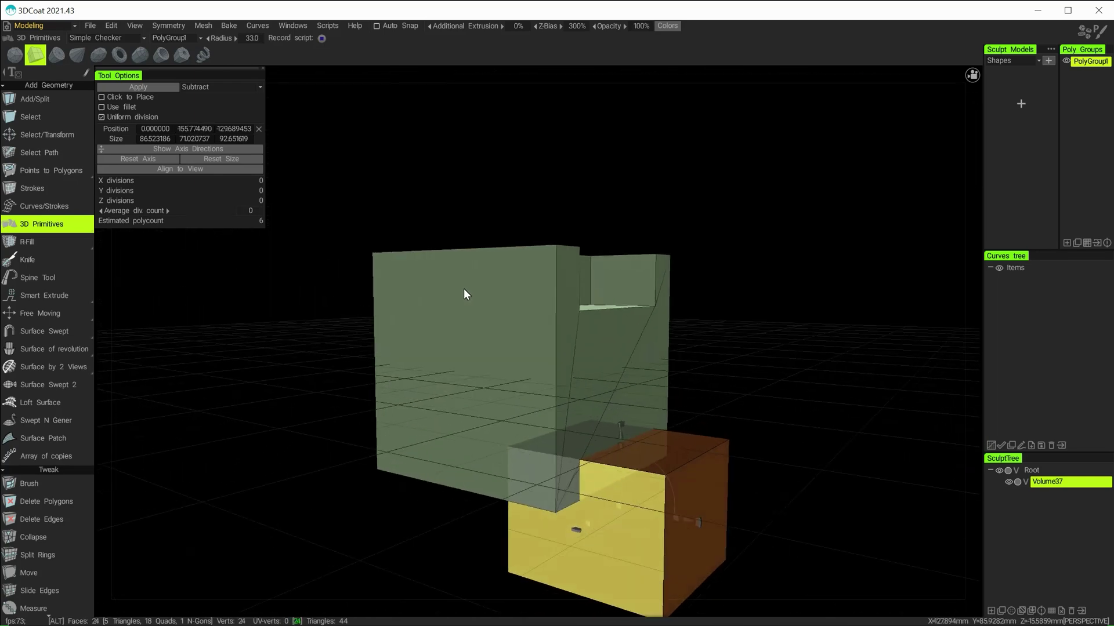
alt+drag(634, 417, 630, 362)
click(146, 88)
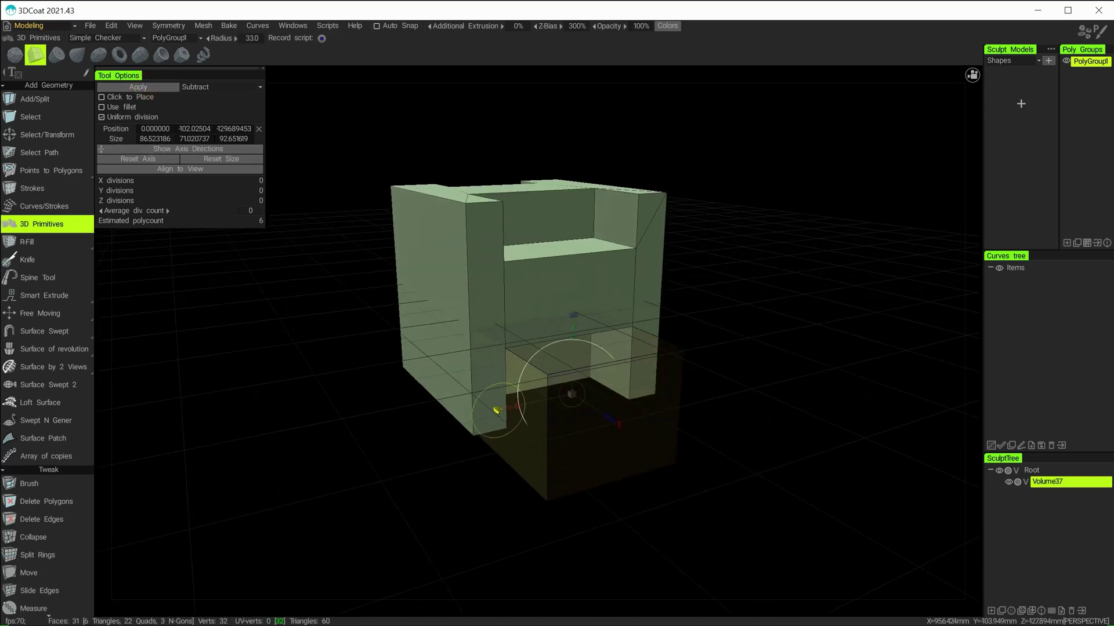
Step: Move the box to about X 198.1, Y 60.9 so it overlaps the block's upper corner on the +X side
drag(507, 408, 462, 388)
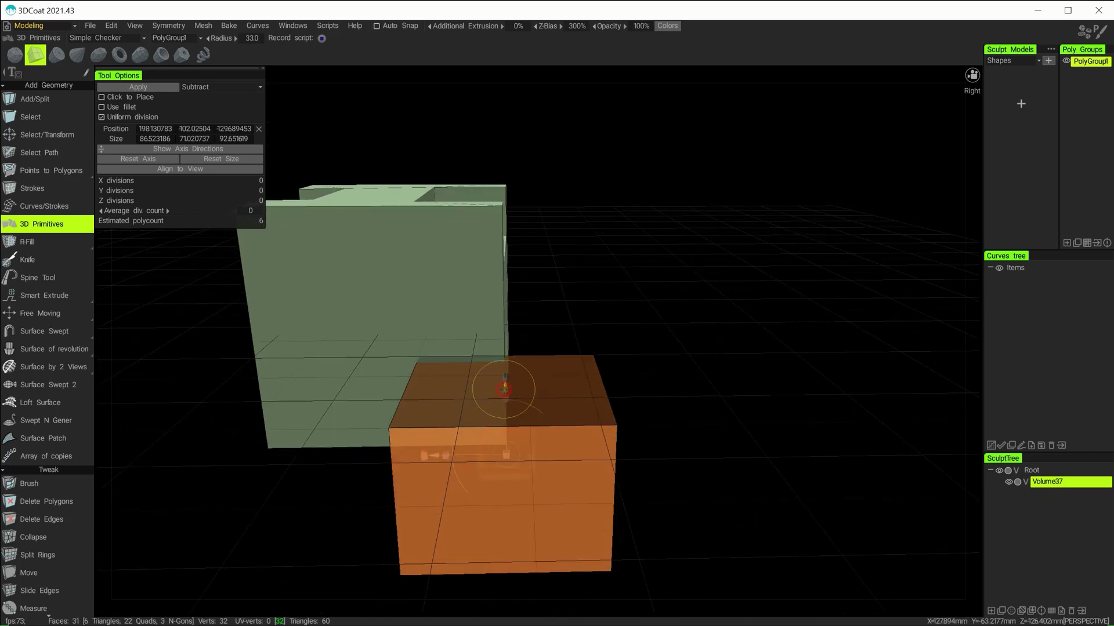
drag(504, 386, 158, 123)
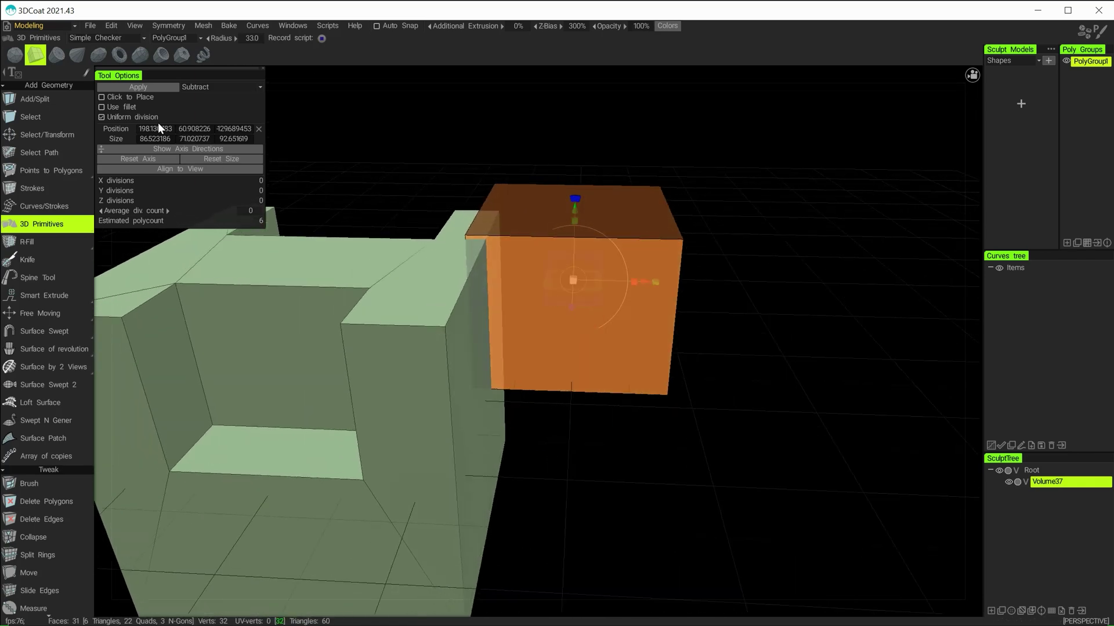
Step: Try subtracting the box from the block's corner and undo that subtraction
click(151, 90)
alt+drag(413, 227, 383, 406)
key(ctrl+z)
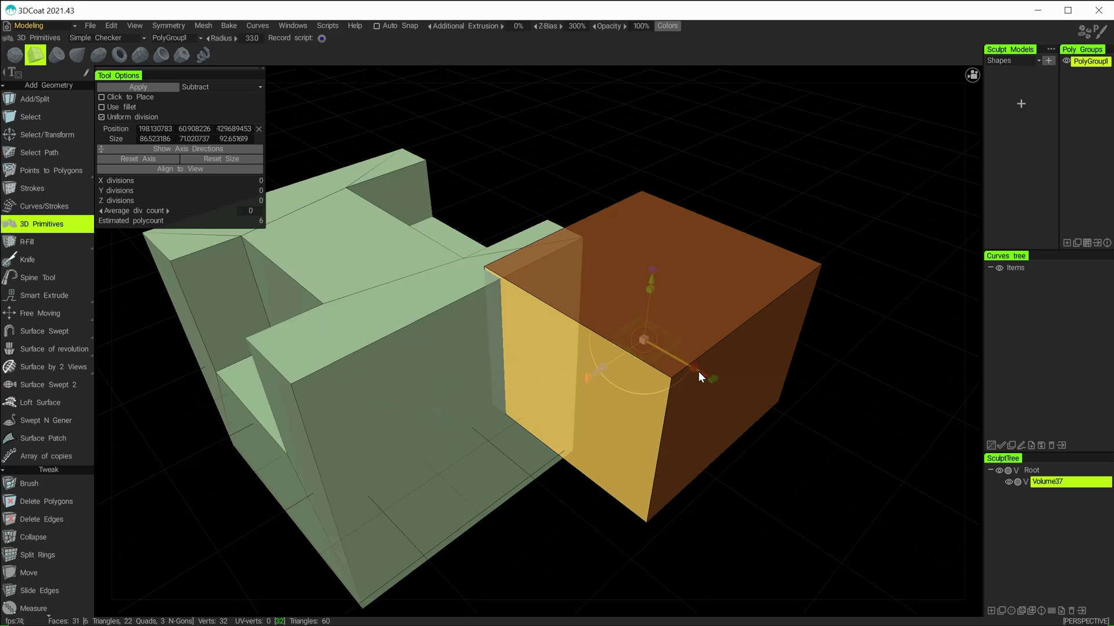
Step: Move the box to about X 202.3, Z 15.2 and subtract it to cut a shallow recess in the block's +X side
drag(698, 372, 701, 381)
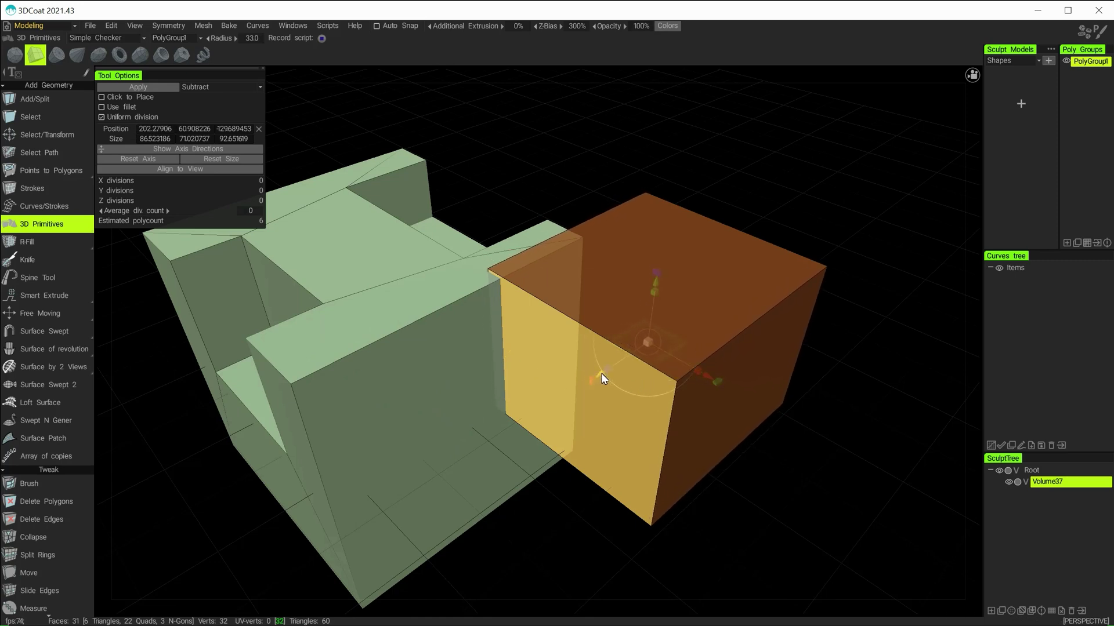
drag(601, 373, 435, 450)
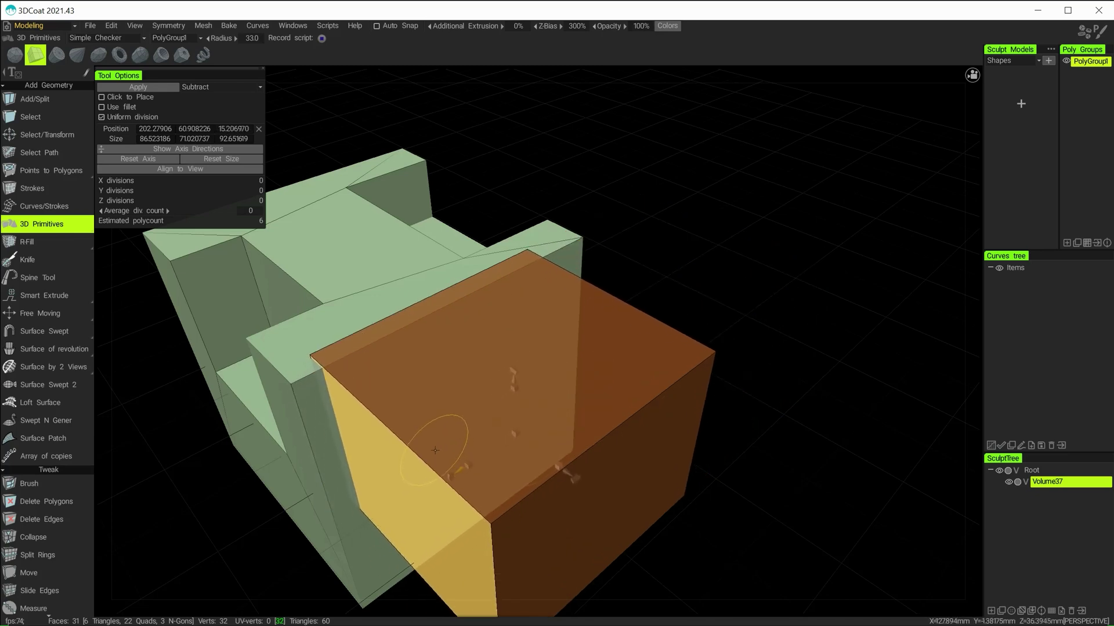
click(138, 87)
mouse_move(614, 324)
alt+mouse_down()
mouse_move(599, 274)
mouse_move(545, 305)
mouse_move(475, 296)
alt+mouse_up()
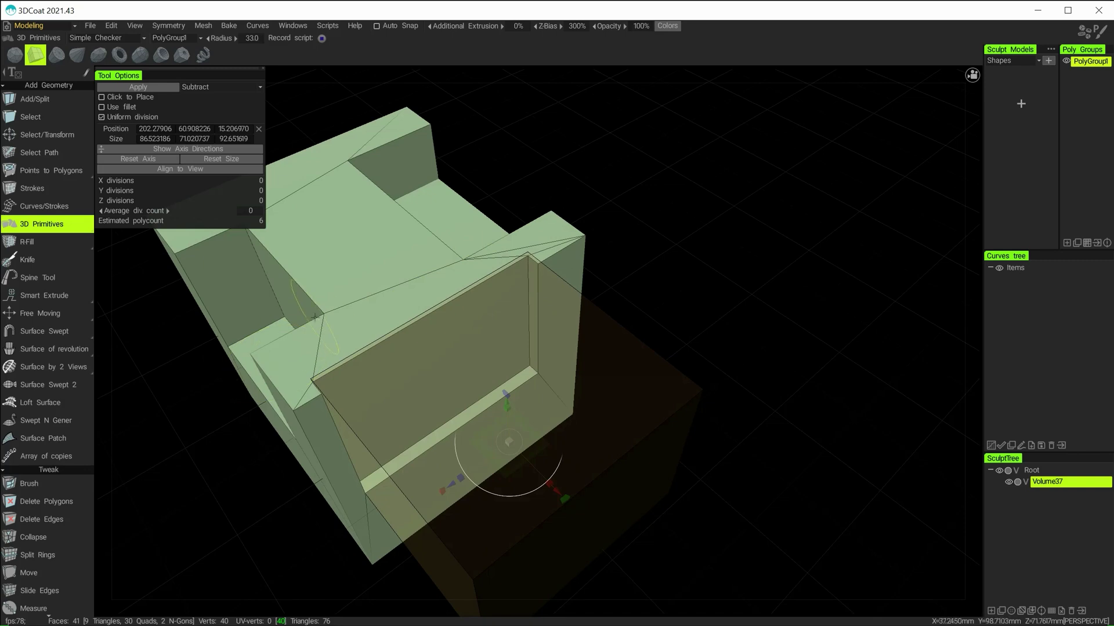
Step: Shrink the box to about 58.6 × 48.1 × 62.7, move it to about X 147.3 and subtract it inside the +X side recess
mouse_move(328, 375)
alt+mouse_down()
mouse_move(405, 348)
mouse_move(311, 363)
alt+mouse_up()
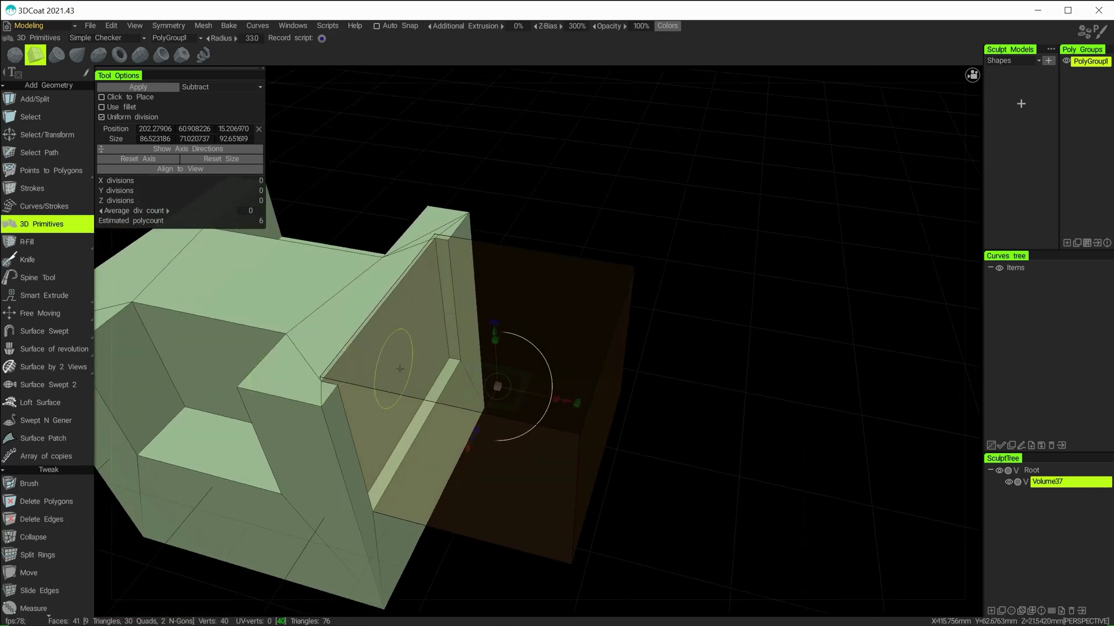
alt+drag(399, 369, 574, 378)
alt+drag(692, 374, 604, 405)
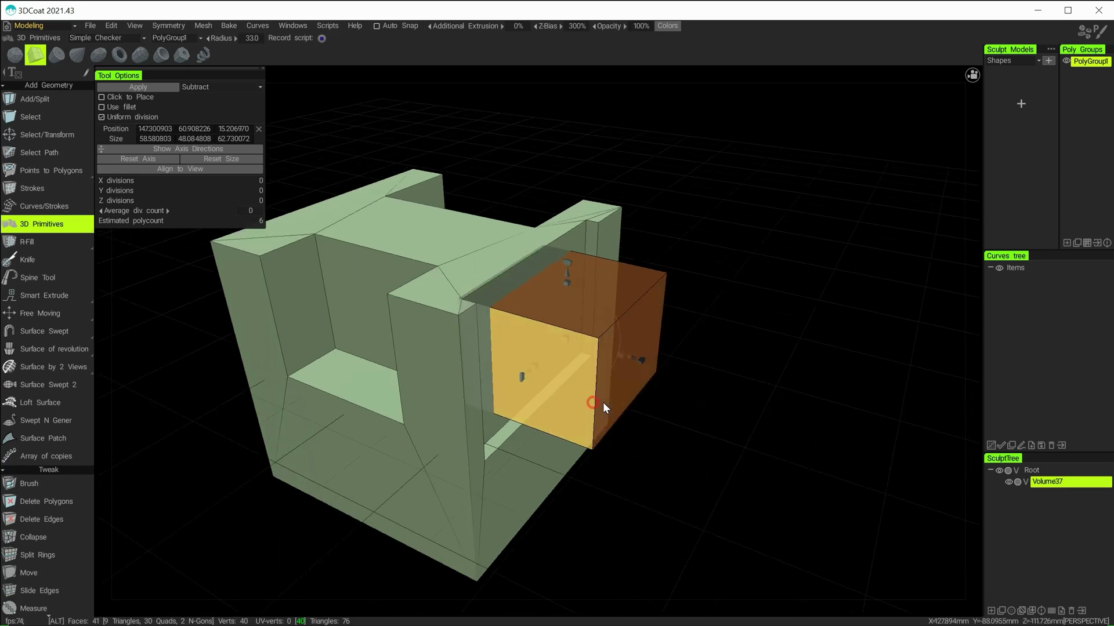
click(138, 86)
Step: Move the box to about X -164.2, Y -79.4 at the block's lower -X side and stretch its Y size to about 86.0
alt+drag(429, 314, 641, 262)
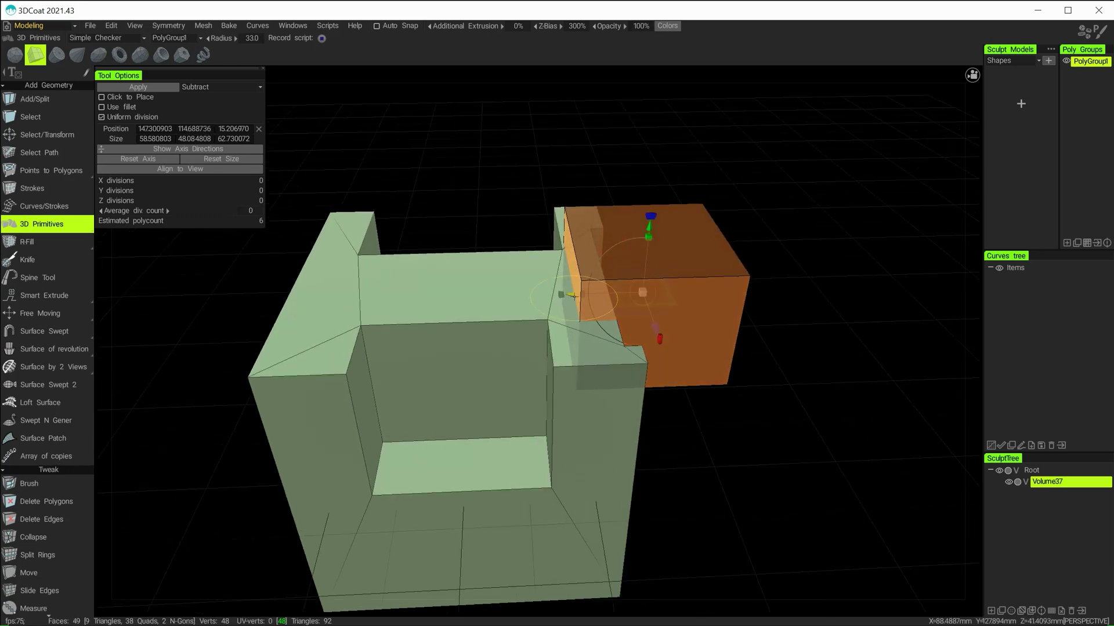
drag(574, 296, 184, 338)
alt+drag(274, 385, 402, 399)
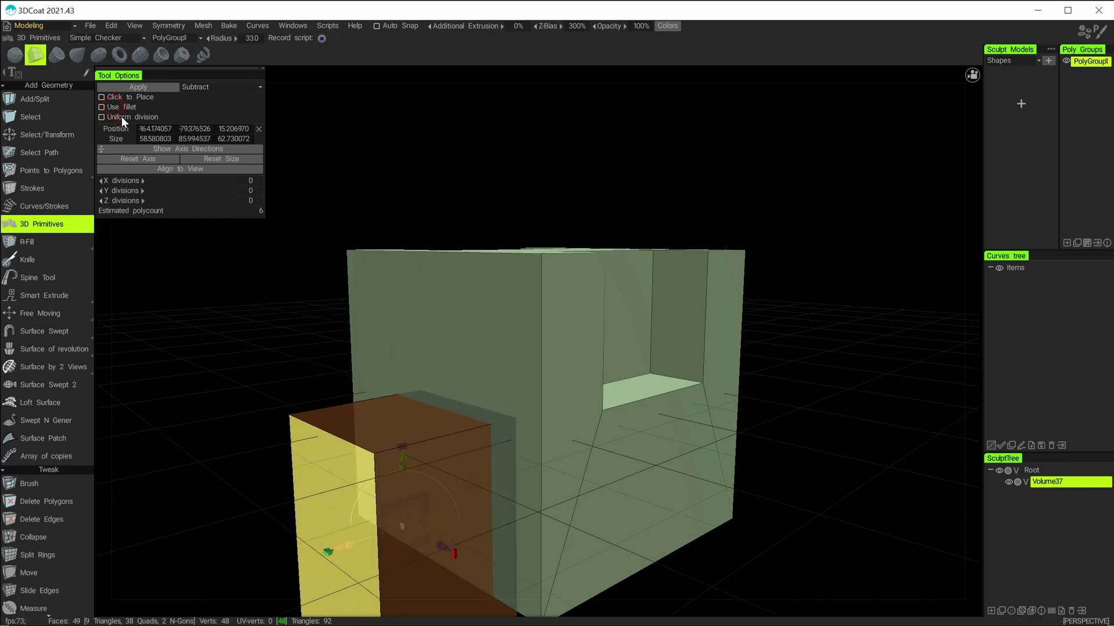
Step: Subtract the box with fillets enabled from the block's lower -X side and pull it clear to about X -280.3
click(102, 107)
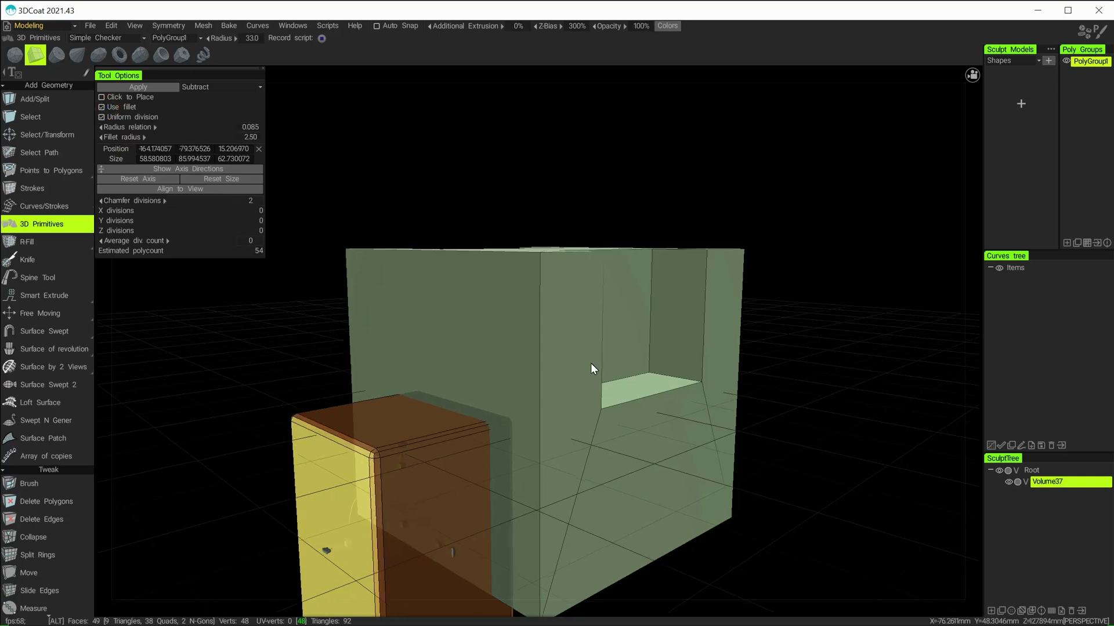
mouse_move(592, 368)
alt+mouse_down()
mouse_move(613, 266)
mouse_move(592, 354)
alt+mouse_up()
alt+right_drag(591, 354, 714, 363)
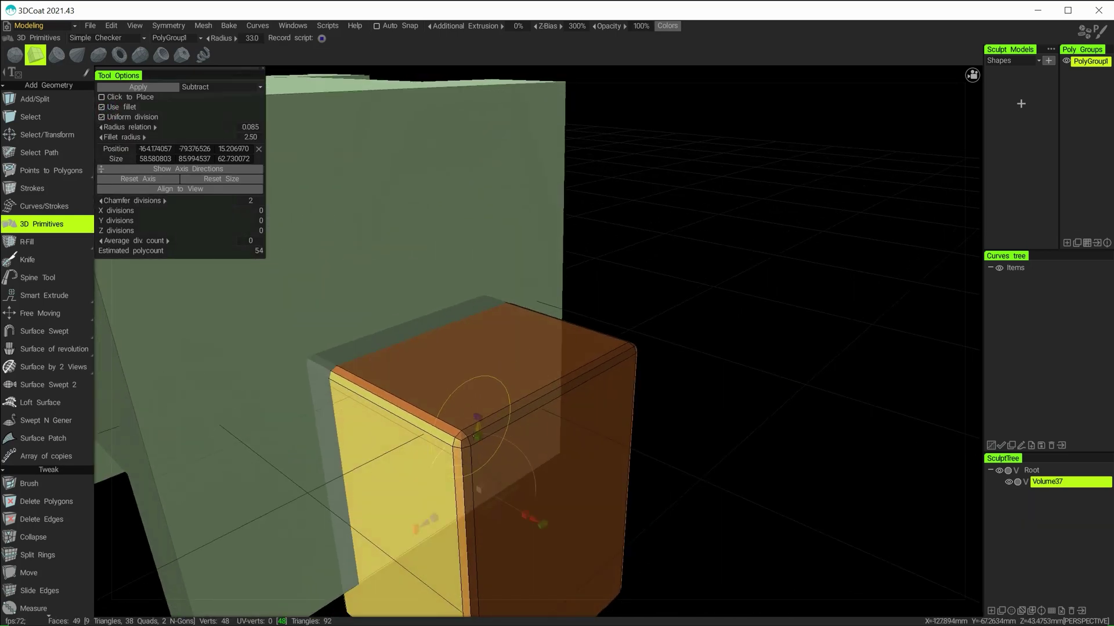
mouse_move(581, 443)
alt+mouse_down()
mouse_move(591, 380)
mouse_move(580, 330)
mouse_move(645, 444)
alt+mouse_up()
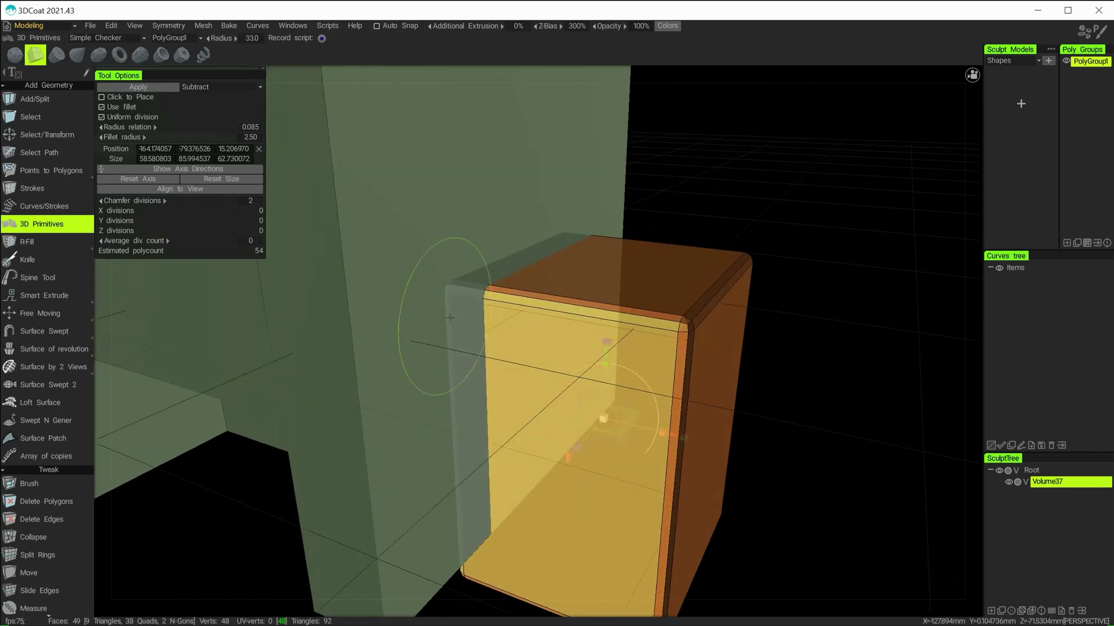
click(148, 93)
alt+drag(627, 390, 572, 377)
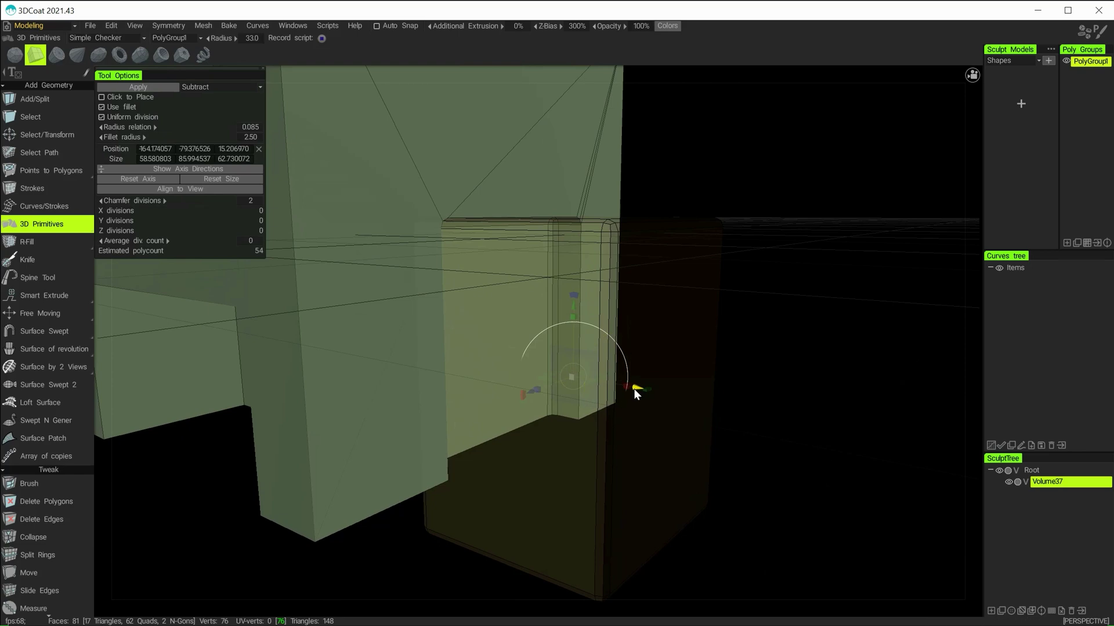
drag(636, 394, 556, 403)
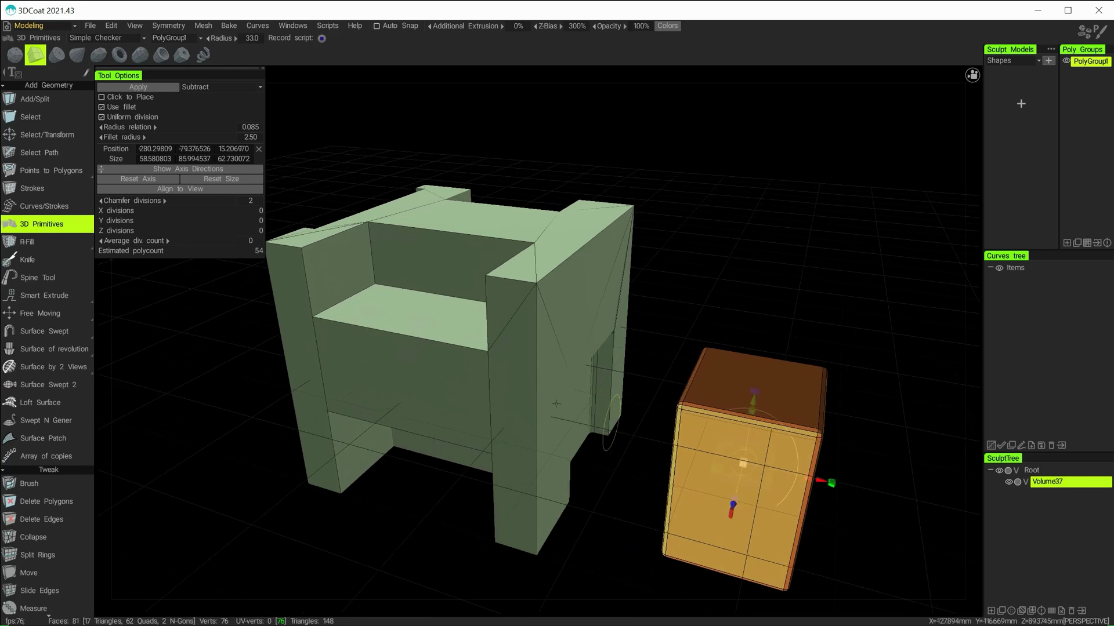
Step: Switch to the capsule primitive, enlarge its radius to about 71.5 and tilt it toward Point 2 at about X -195.9, Y 11.0
click(140, 55)
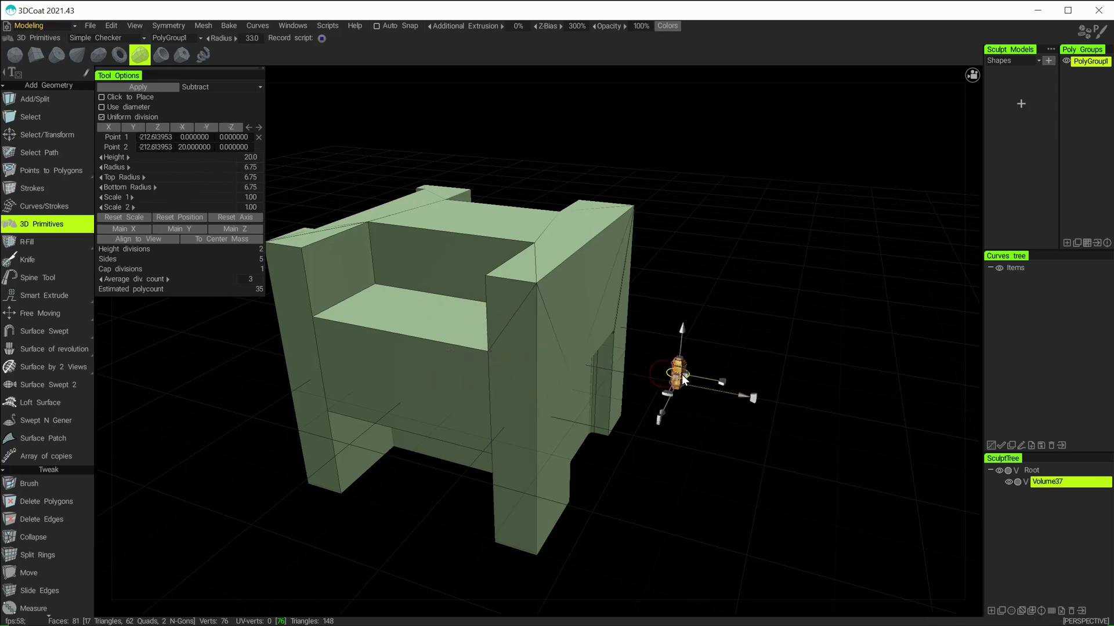
drag(799, 384, 748, 361)
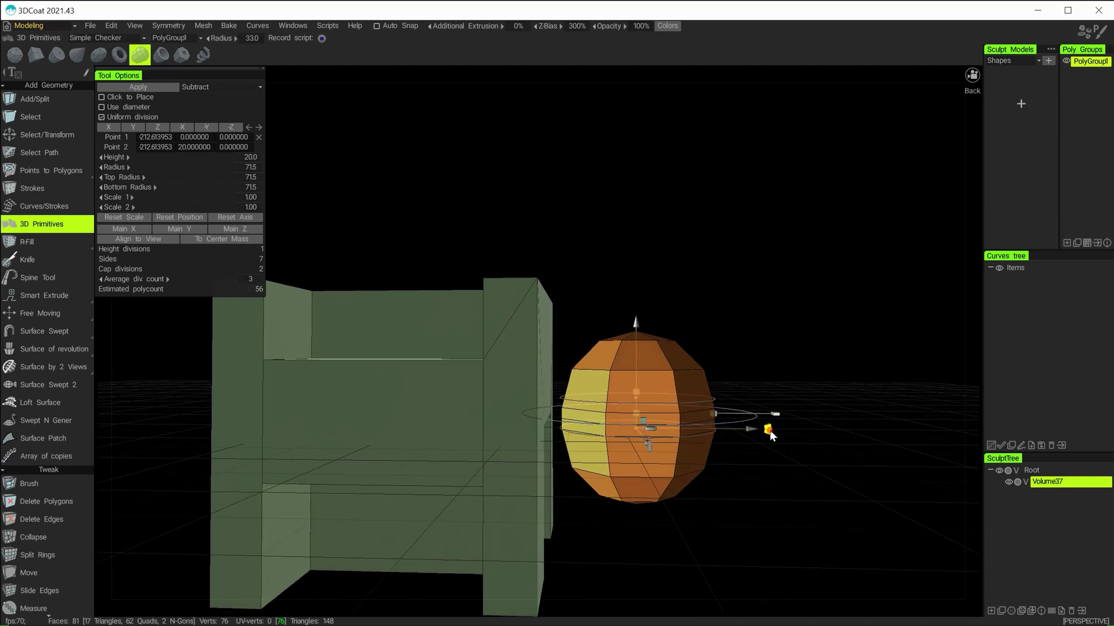
drag(769, 434, 716, 355)
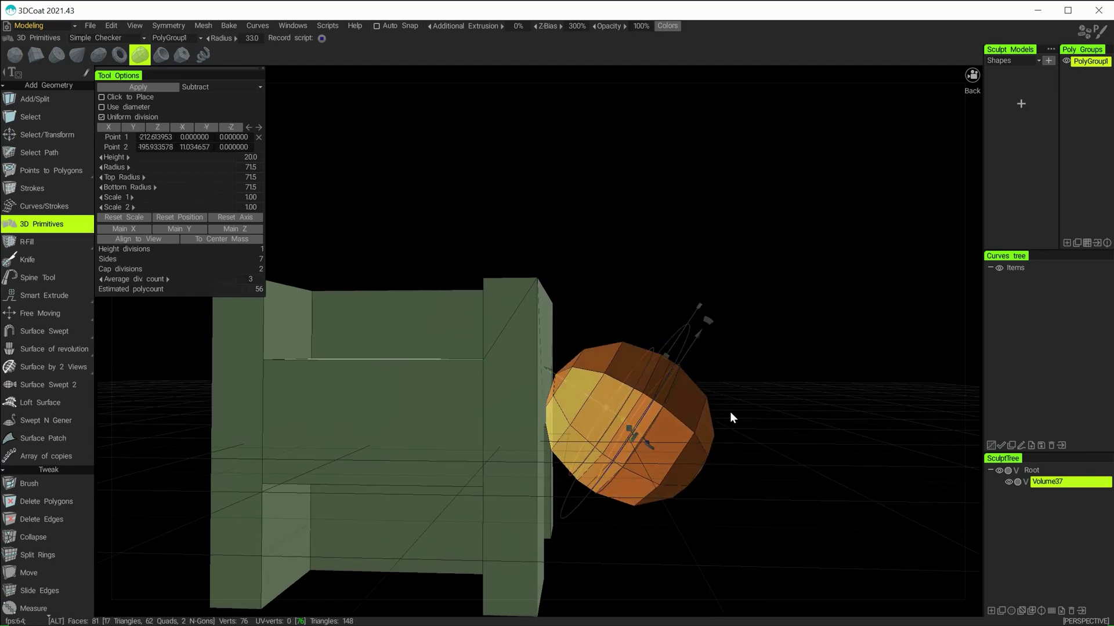
Step: Move the capsule to about X 152.4, Y -98.7 and subtract it from the block's bottom edge on the +X side
alt+drag(729, 415, 694, 352)
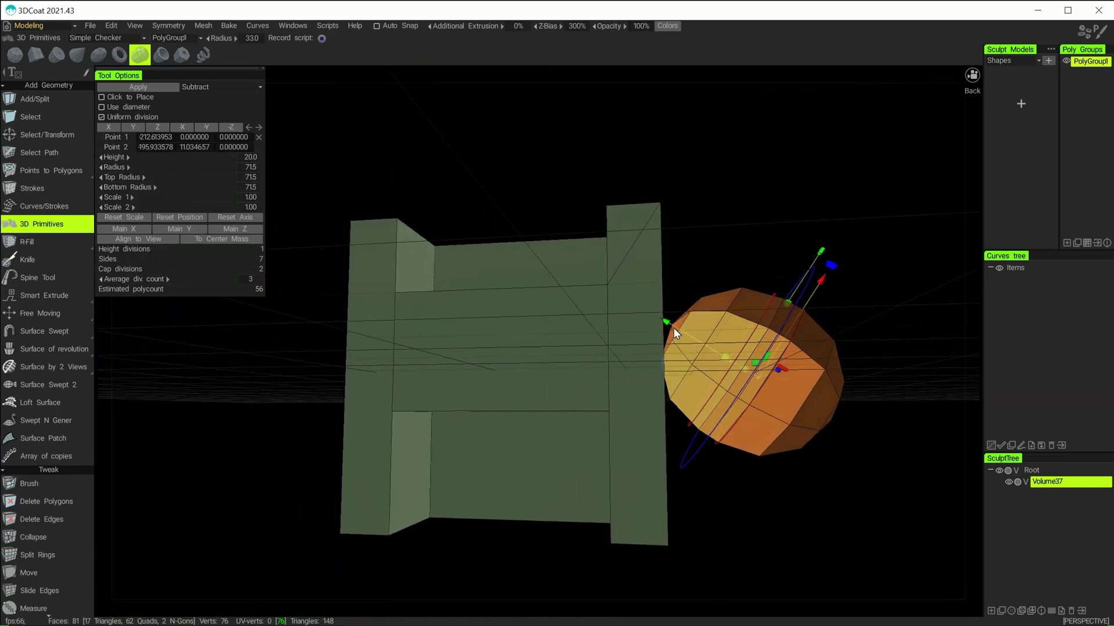
drag(666, 326, 179, 246)
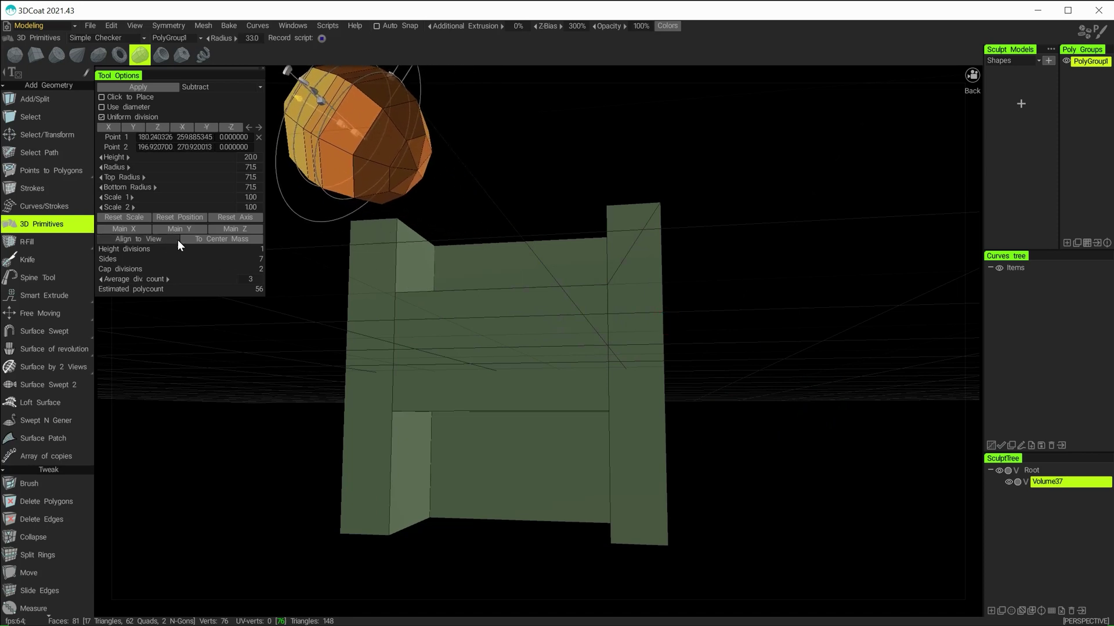
alt+drag(424, 228, 471, 198)
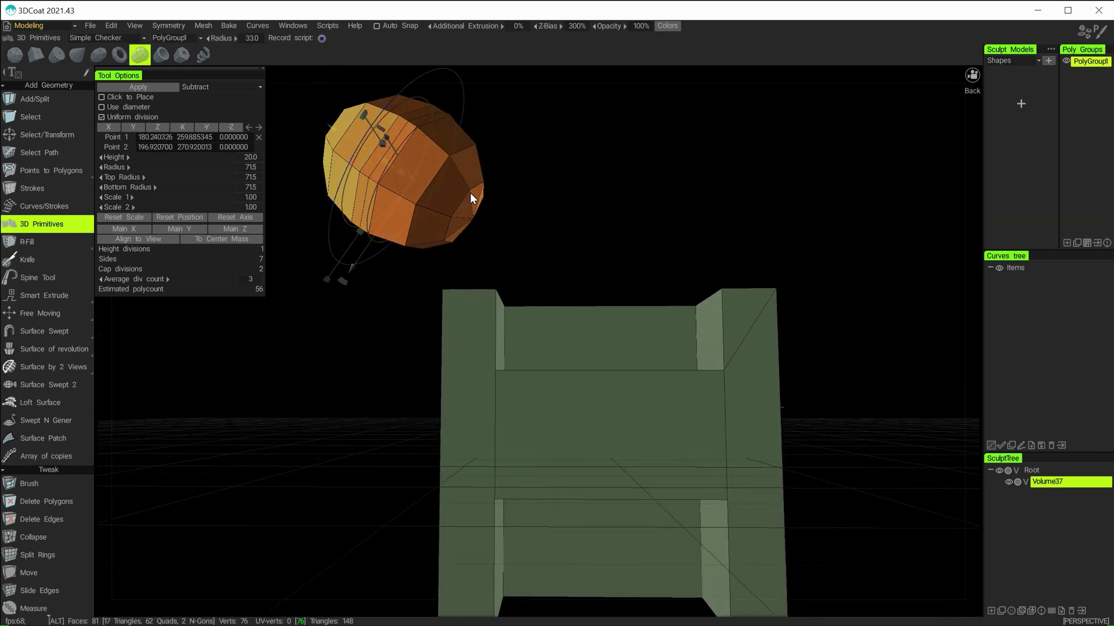
drag(375, 209, 534, 386)
click(140, 88)
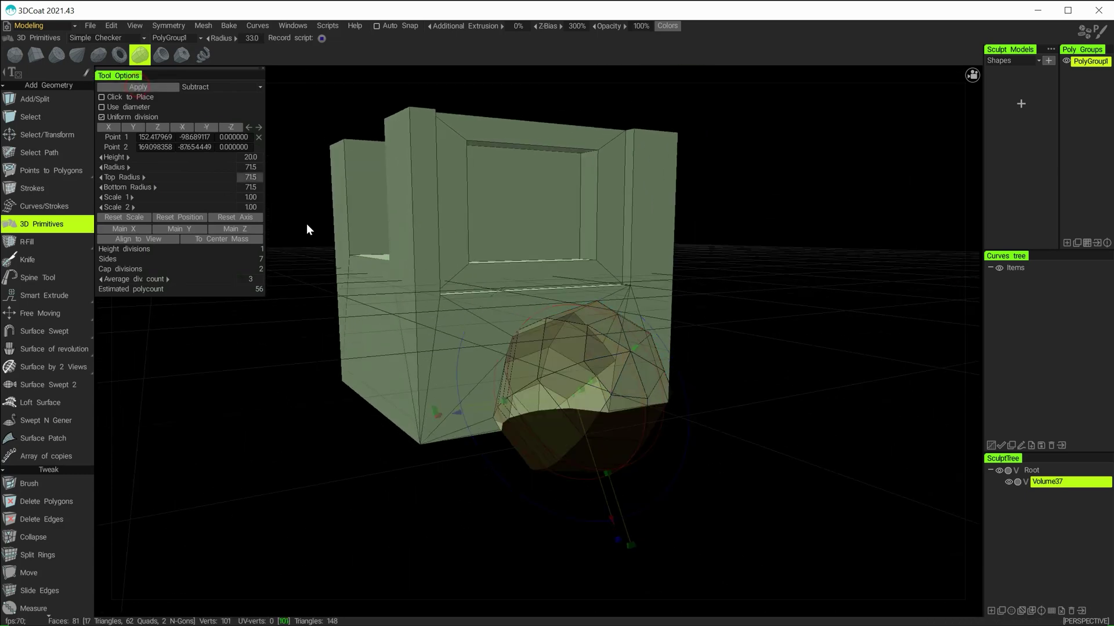
alt+drag(308, 229, 604, 313)
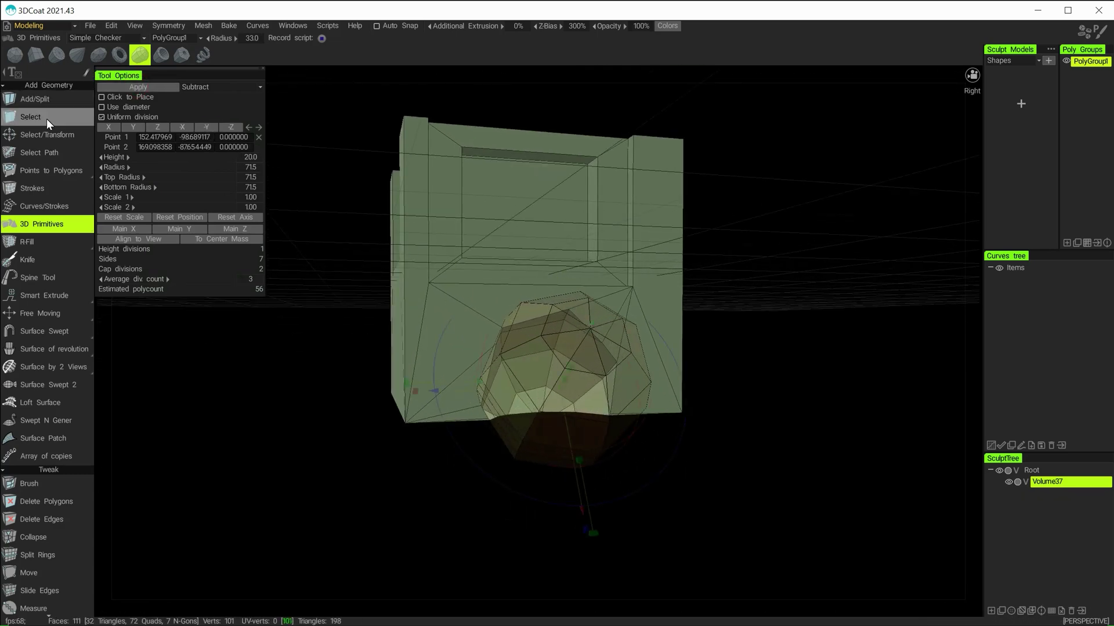
Step: Select all the faces of the block's top surface with the Select tool in face mode
alt+drag(571, 350, 790, 417)
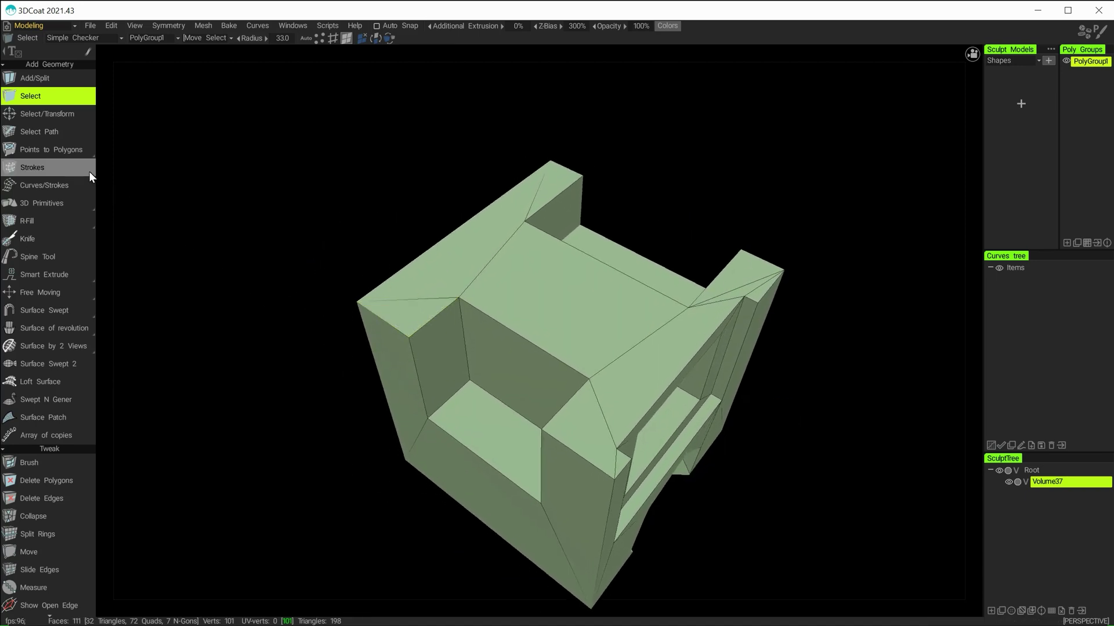
mouse_move(48, 207)
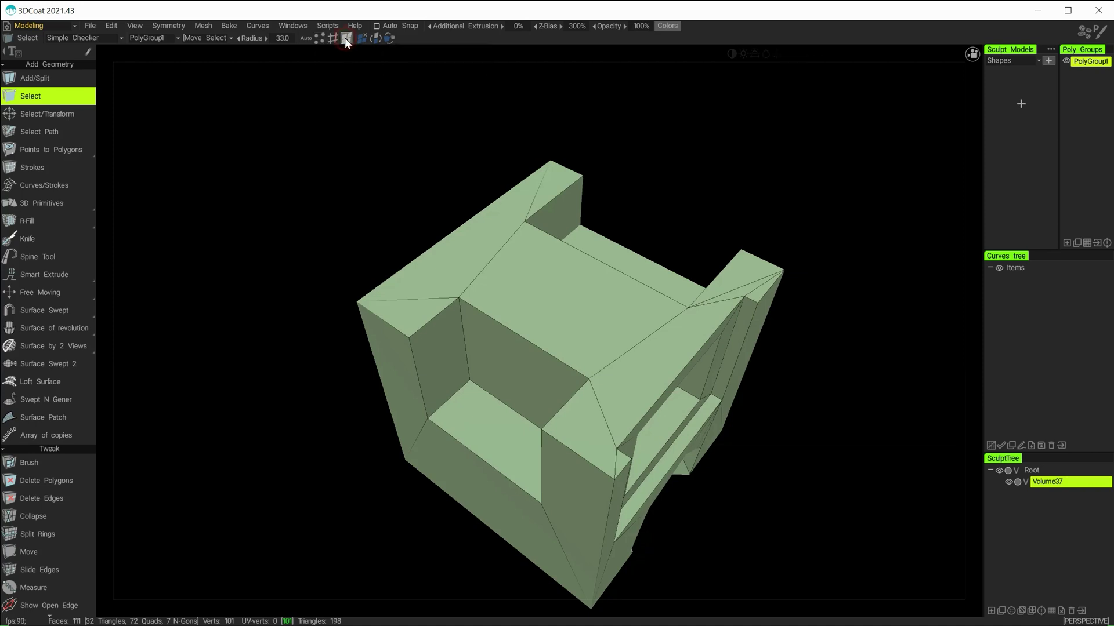
right_drag(440, 261, 490, 202)
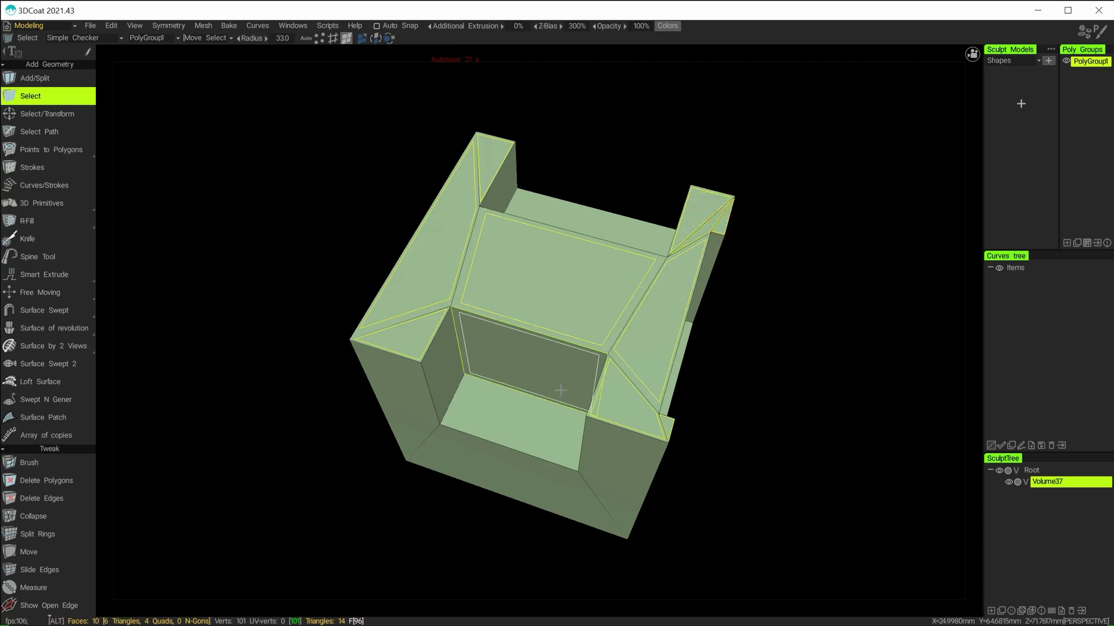
drag(560, 390, 789, 300)
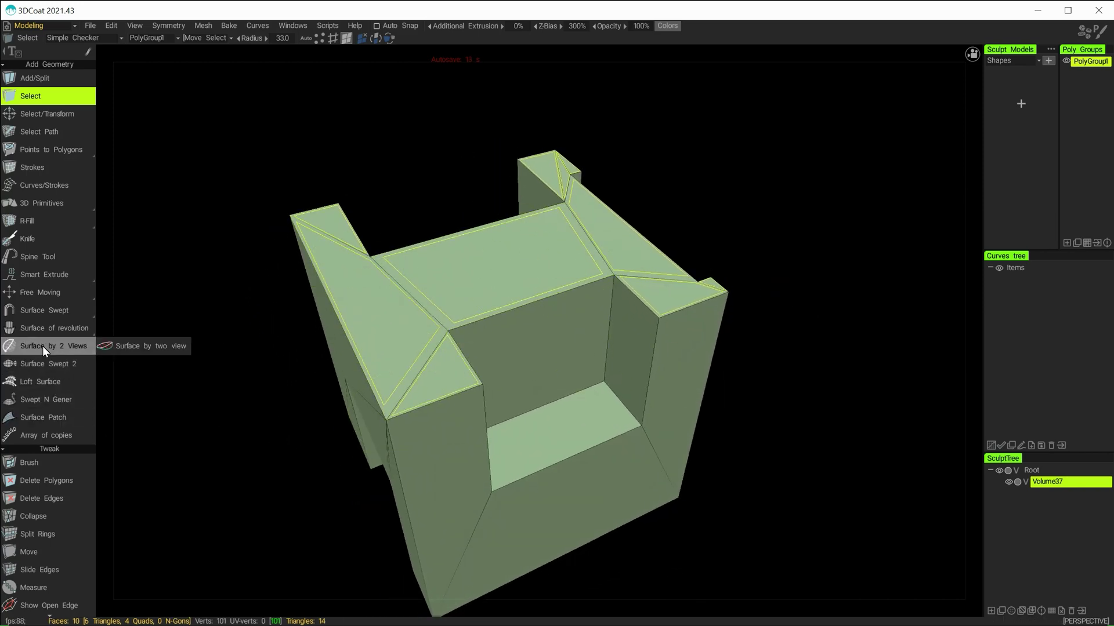
Step: Extrude the selected top faces straight upward with Smart Extrude, raising a section about as tall as the block's upper half
click(36, 275)
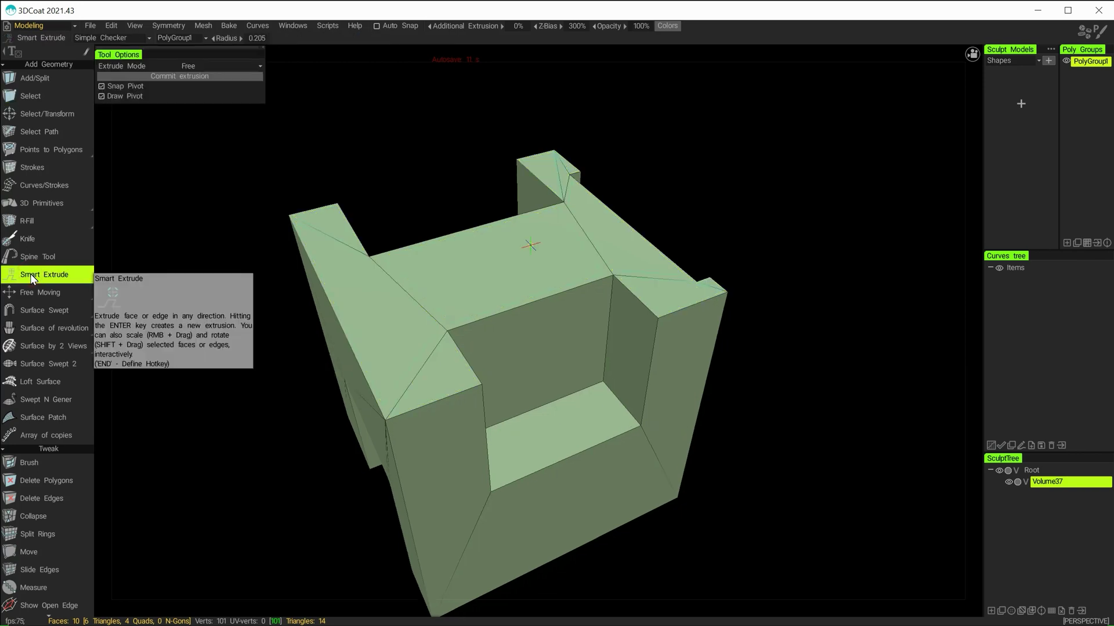
middle_drag(349, 258, 512, 202)
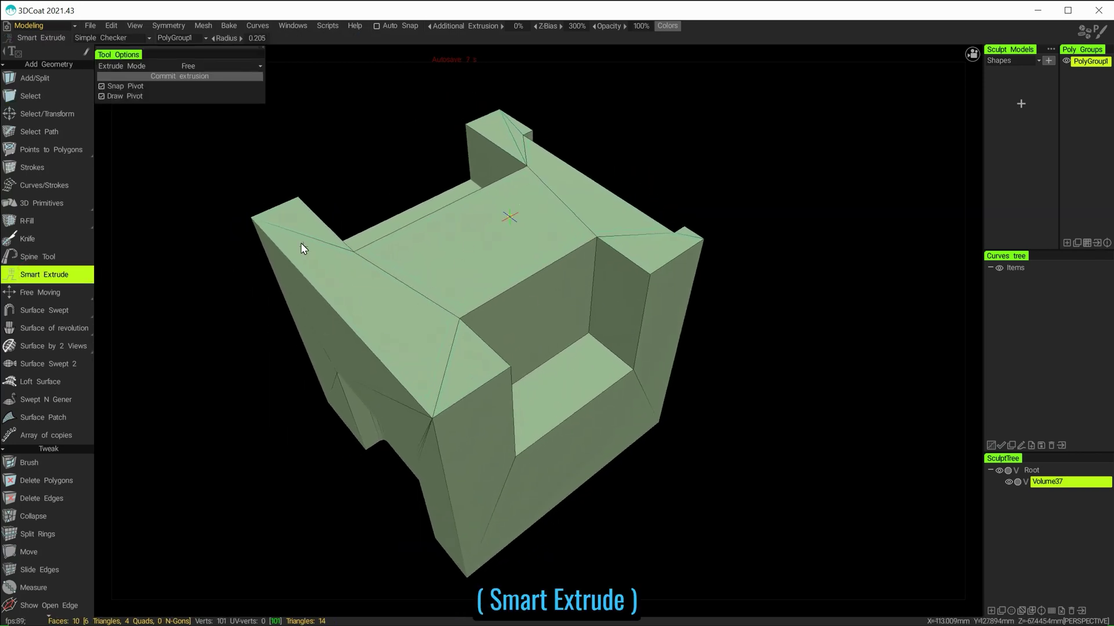
middle_drag(506, 268, 487, 251)
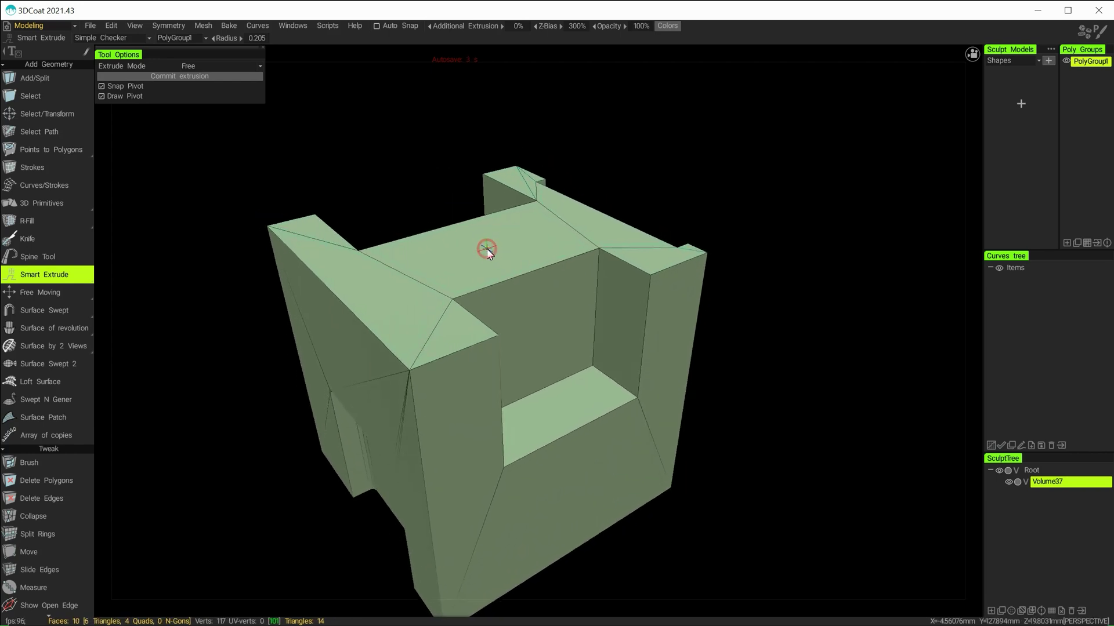
scroll(517, 264, down, 3)
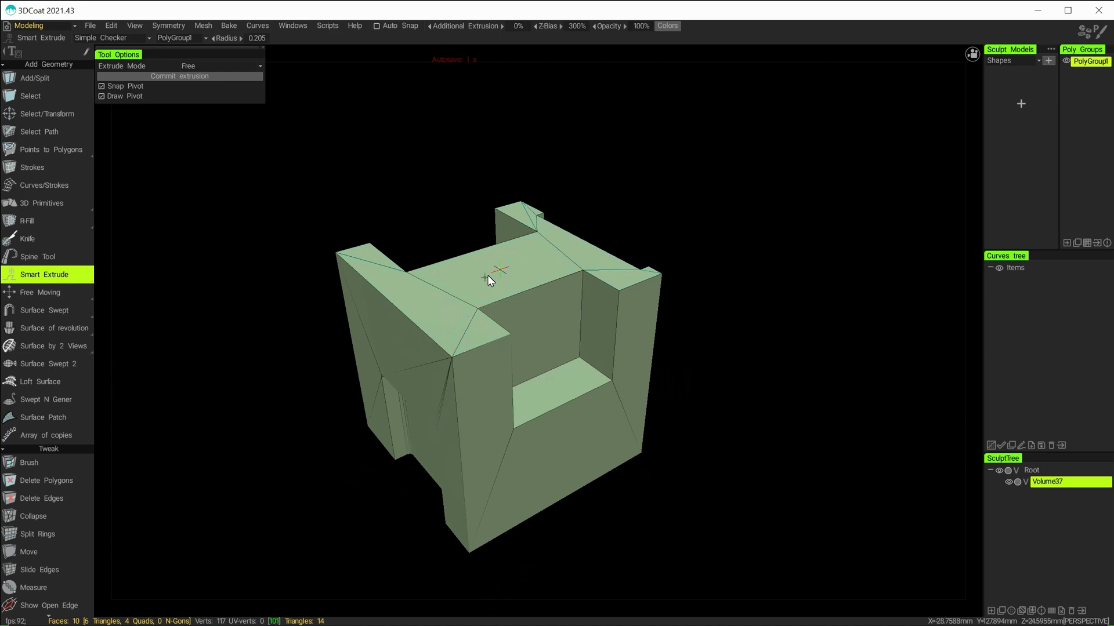
drag(484, 279, 476, 122)
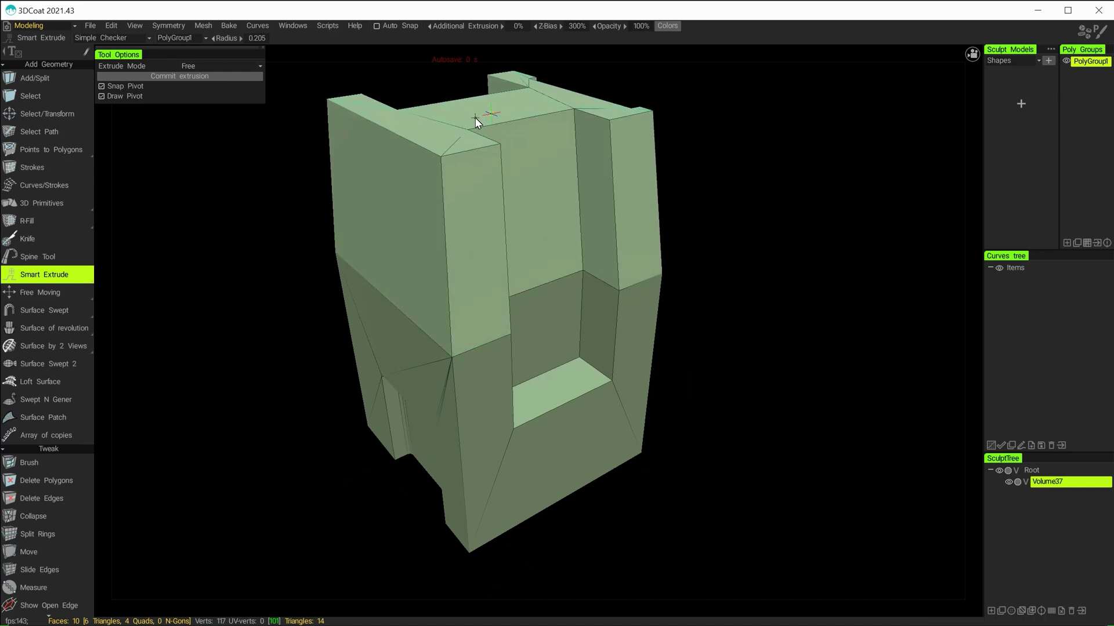
Step: Shift the extruded top faces sideways and scale them down so the new section tapers
middle_drag(562, 218, 591, 290)
middle_drag(587, 237, 506, 202)
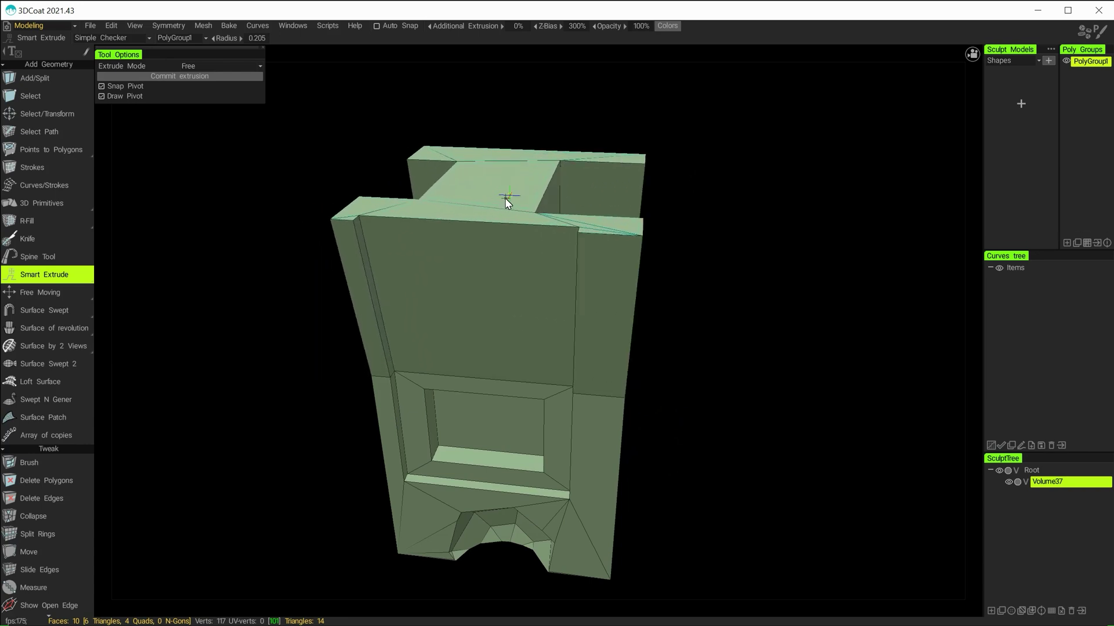
middle_drag(435, 270, 653, 285)
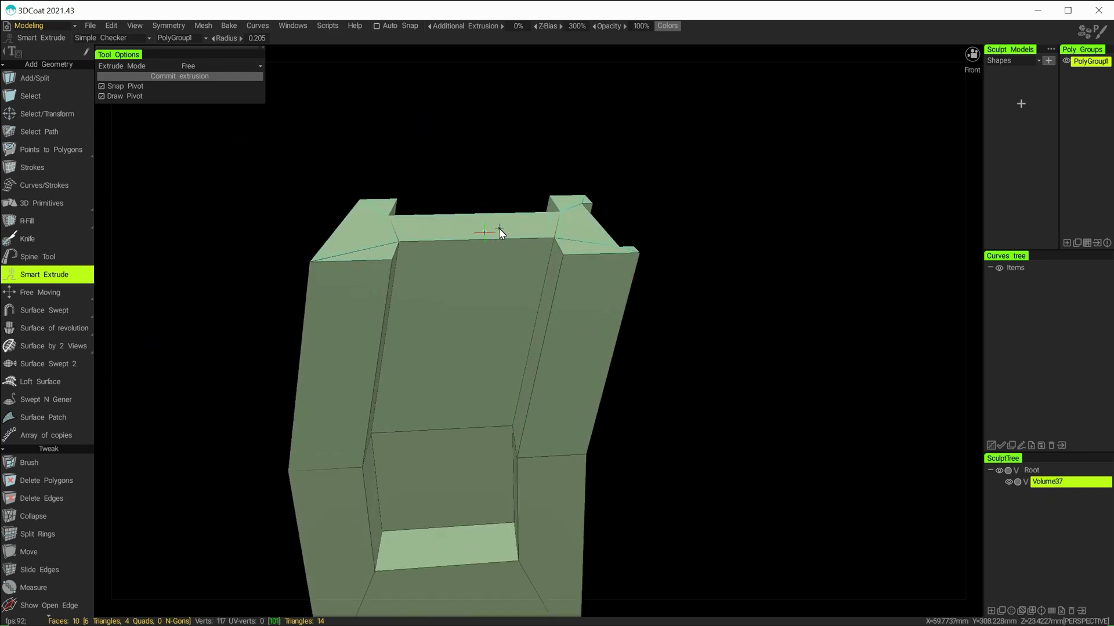
drag(499, 228, 422, 283)
right_drag(451, 269, 512, 248)
scroll(432, 252, down, 3)
scroll(436, 233, up, 2)
Step: Extrude the top faces into a second, shorter section and adjust its lean and scale
drag(433, 221, 410, 156)
right_drag(410, 155, 461, 228)
scroll(498, 249, up, 2)
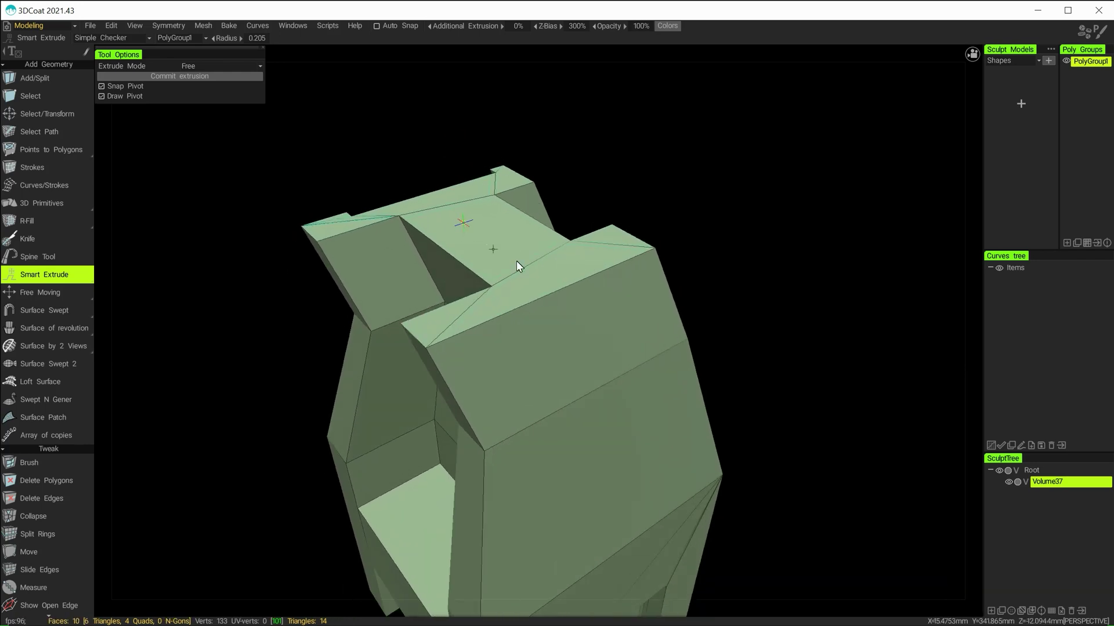
mouse_move(519, 256)
right_down()
mouse_move(622, 248)
mouse_move(612, 239)
mouse_move(486, 291)
mouse_move(474, 262)
mouse_move(495, 259)
mouse_move(497, 287)
mouse_move(486, 289)
right_up()
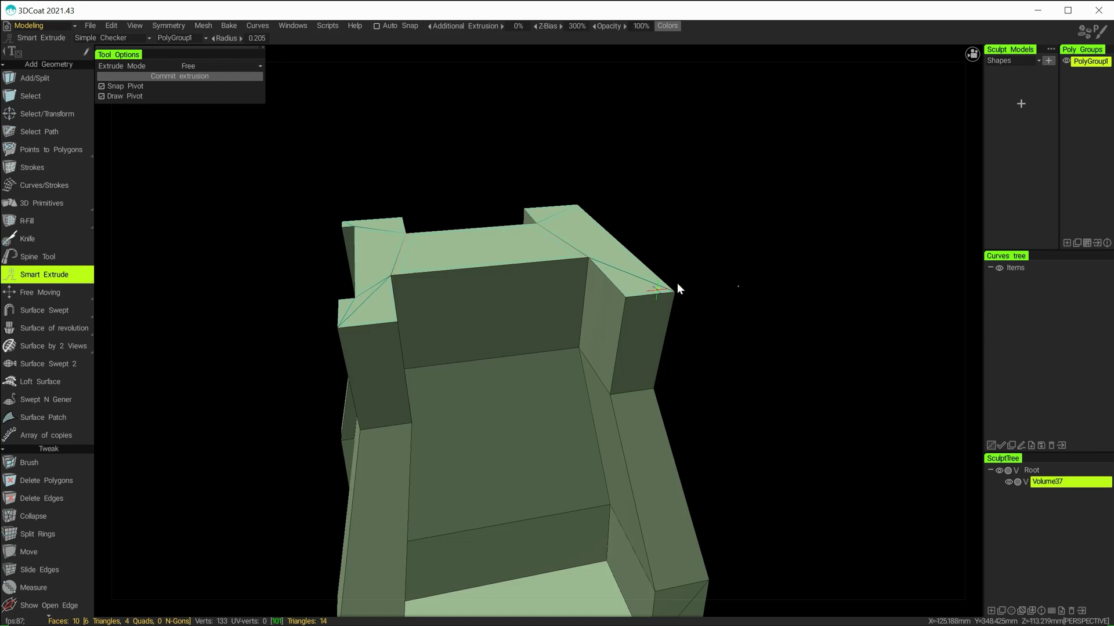
Step: Commit a third extrusion, rotate and move its top faces into a sideways-bent section, and return to the Select tool
click(222, 76)
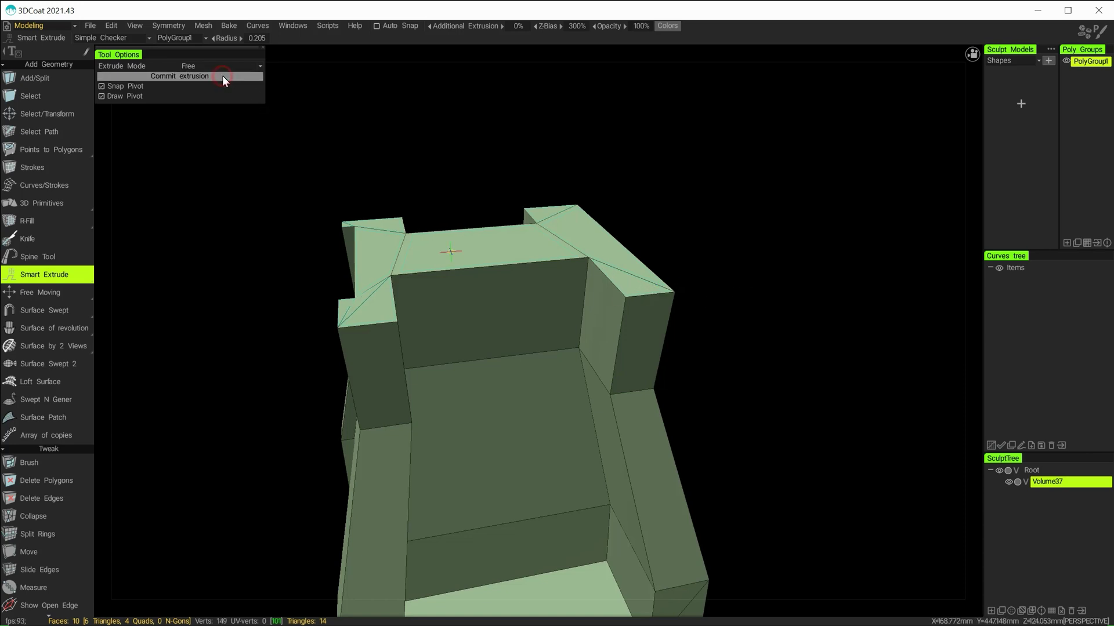
alt+drag(603, 261, 637, 280)
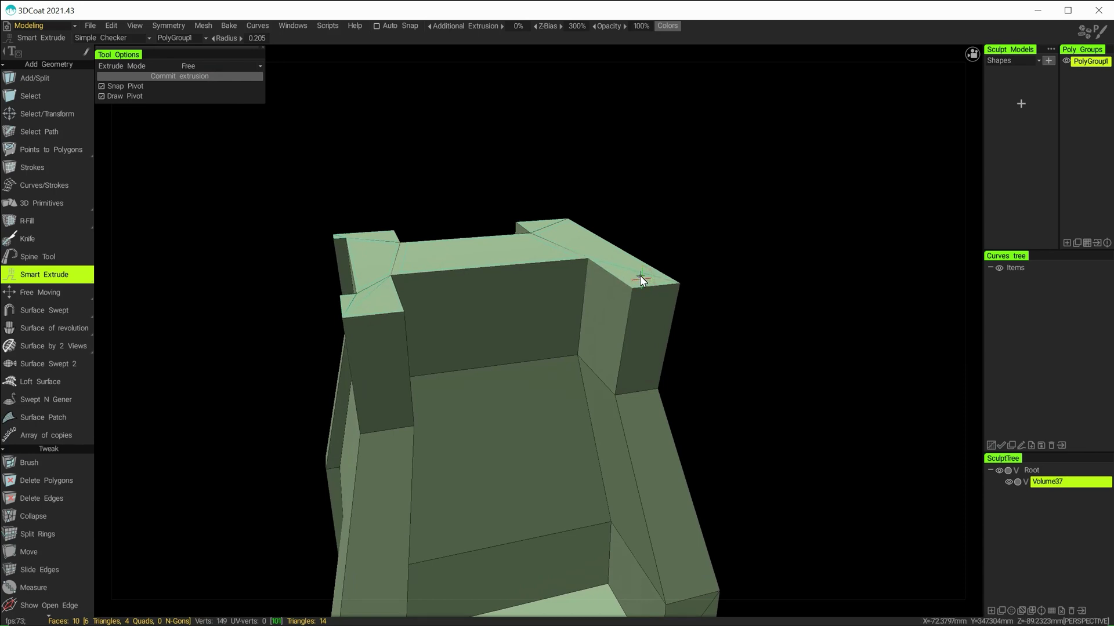
shift+drag(648, 278, 648, 273)
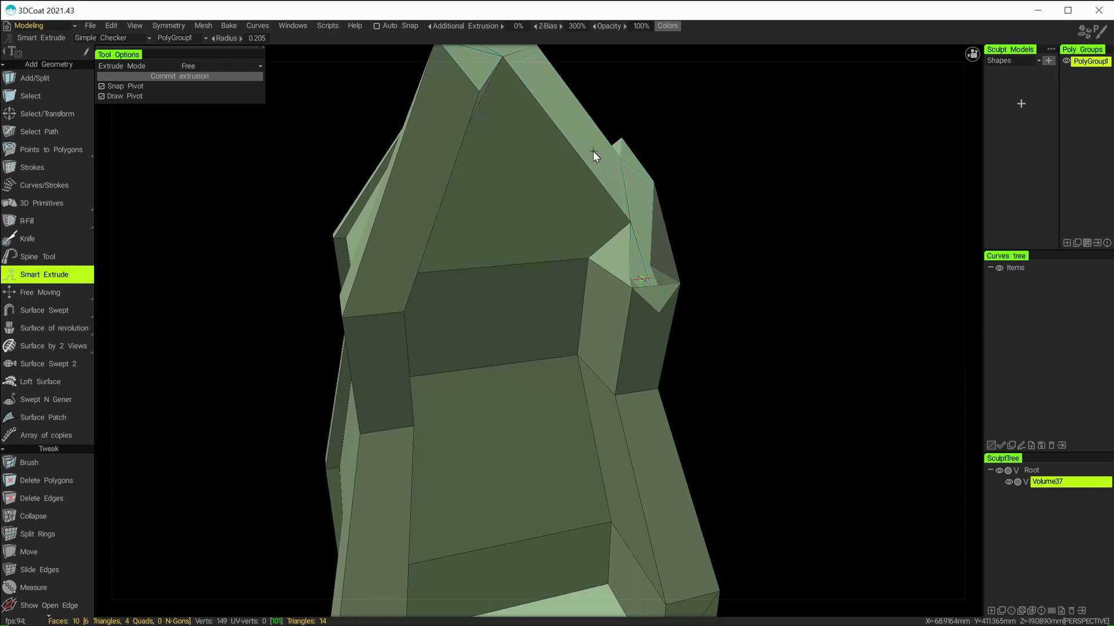
mouse_move(593, 152)
mouse_down()
mouse_move(680, 80)
mouse_move(677, 146)
mouse_move(632, 202)
mouse_move(608, 210)
mouse_move(434, 184)
mouse_move(395, 199)
mouse_move(631, 206)
mouse_move(582, 171)
mouse_move(605, 197)
mouse_move(572, 194)
mouse_move(594, 207)
mouse_move(604, 186)
mouse_move(613, 193)
mouse_move(573, 189)
mouse_move(602, 187)
mouse_move(563, 223)
mouse_move(643, 216)
mouse_move(593, 226)
mouse_move(613, 207)
mouse_move(602, 241)
mouse_move(471, 200)
mouse_move(627, 207)
mouse_move(617, 219)
mouse_up()
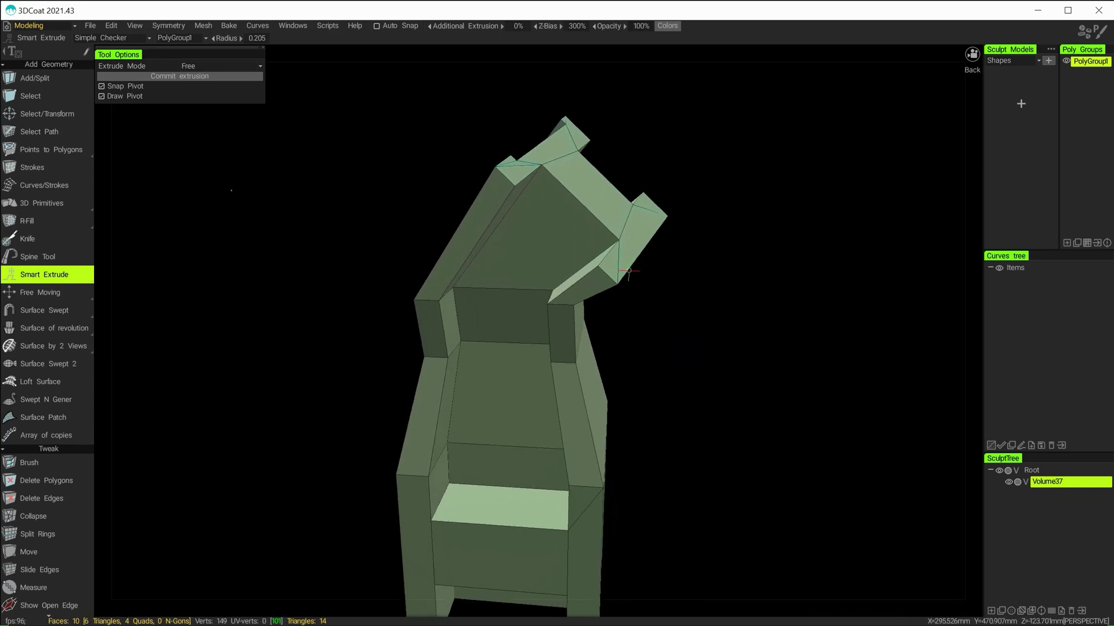
click(58, 98)
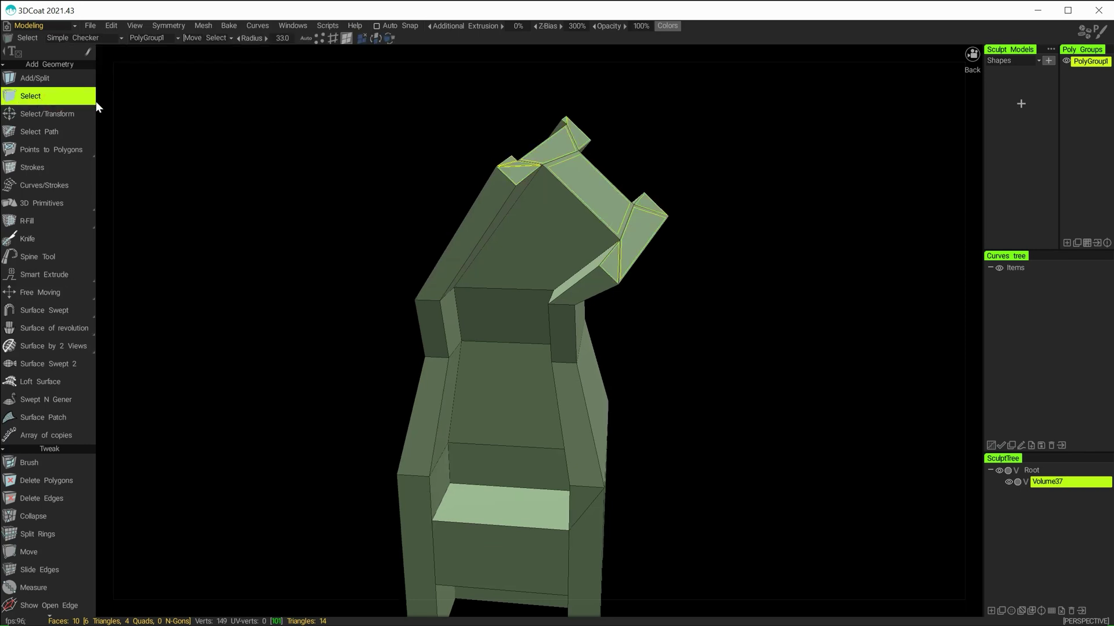
Step: Clear the face selection on the bent top section
alt+drag(522, 203, 564, 215)
click(564, 215)
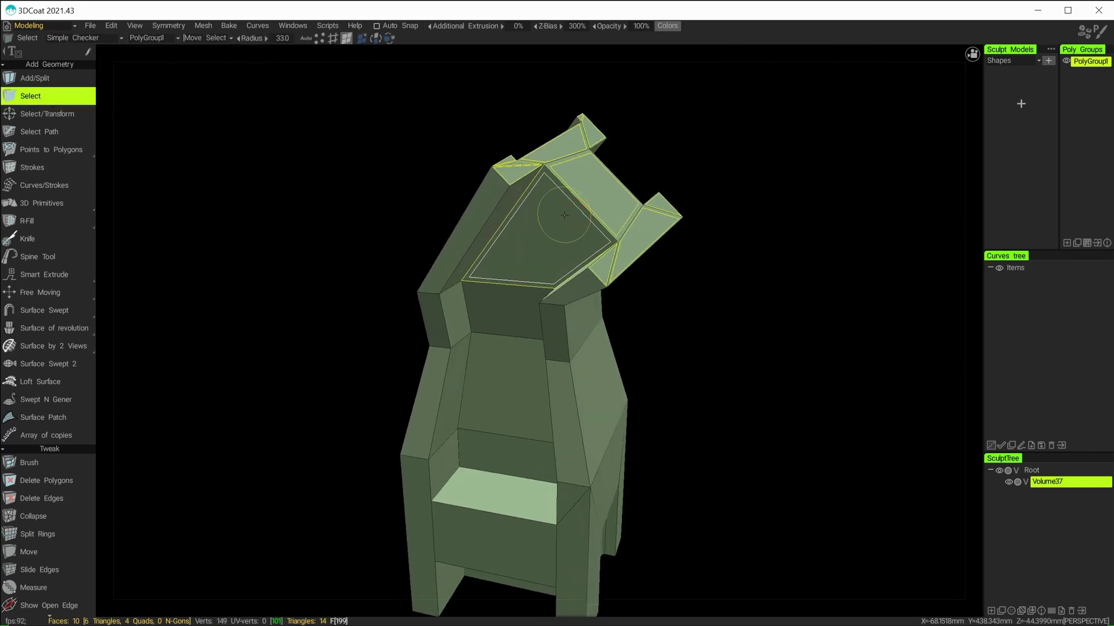
key(ctrl+z)
key(ctrl+z)
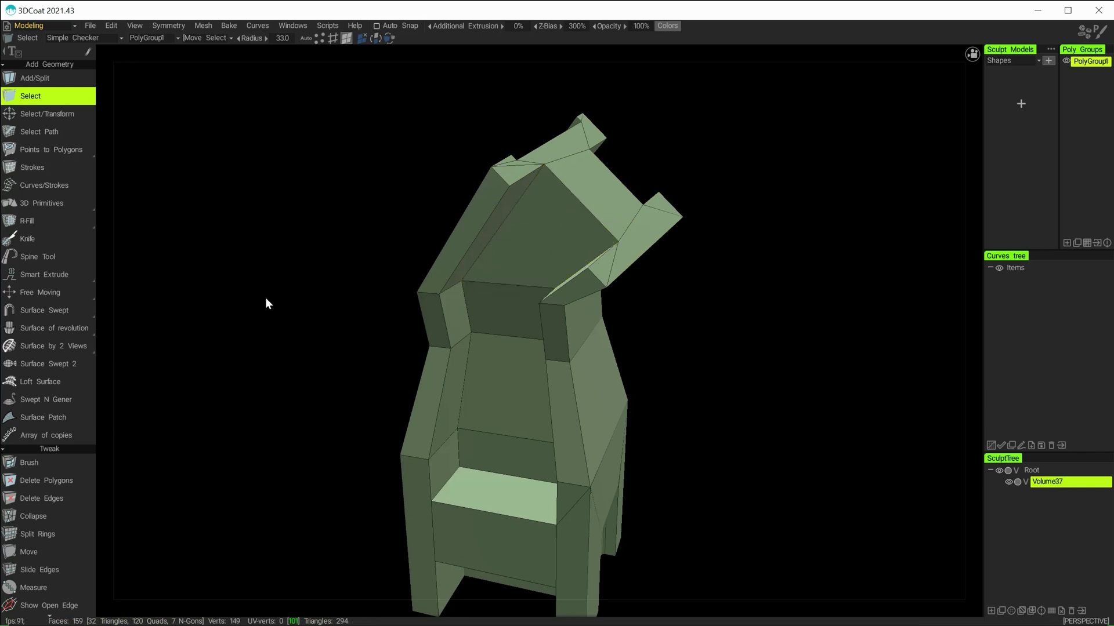
Step: Use the Move tool on vertices to pull the recess's lower back corners and one side's neck vertices toward the recess centre
alt+drag(266, 300, 314, 273)
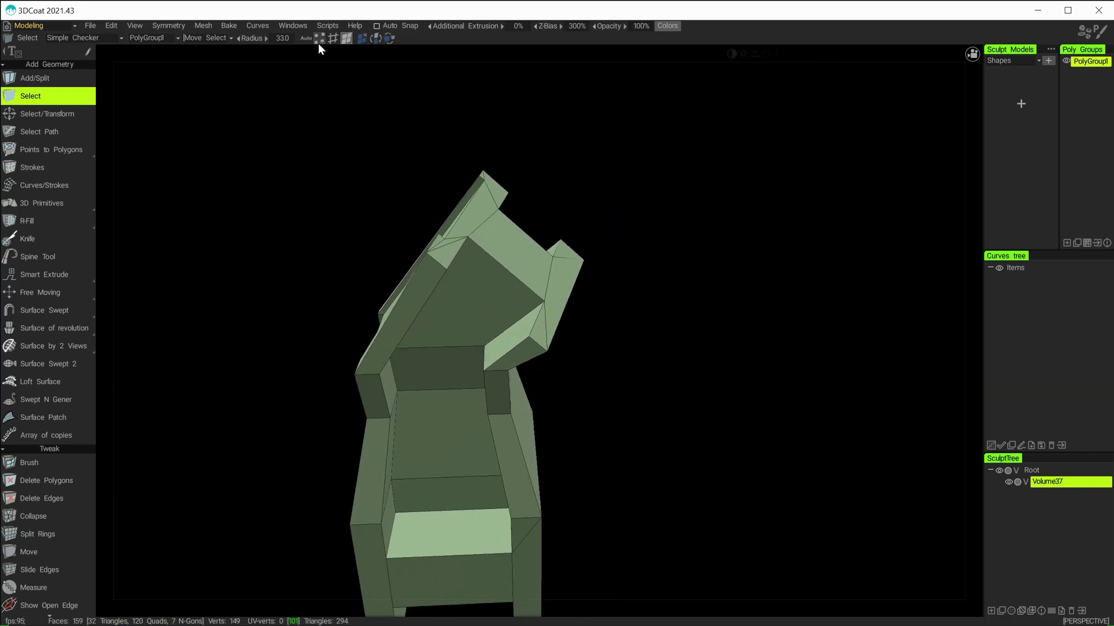
click(318, 39)
alt+right_drag(517, 155, 552, 180)
alt+drag(698, 261, 608, 269)
alt+drag(472, 252, 485, 229)
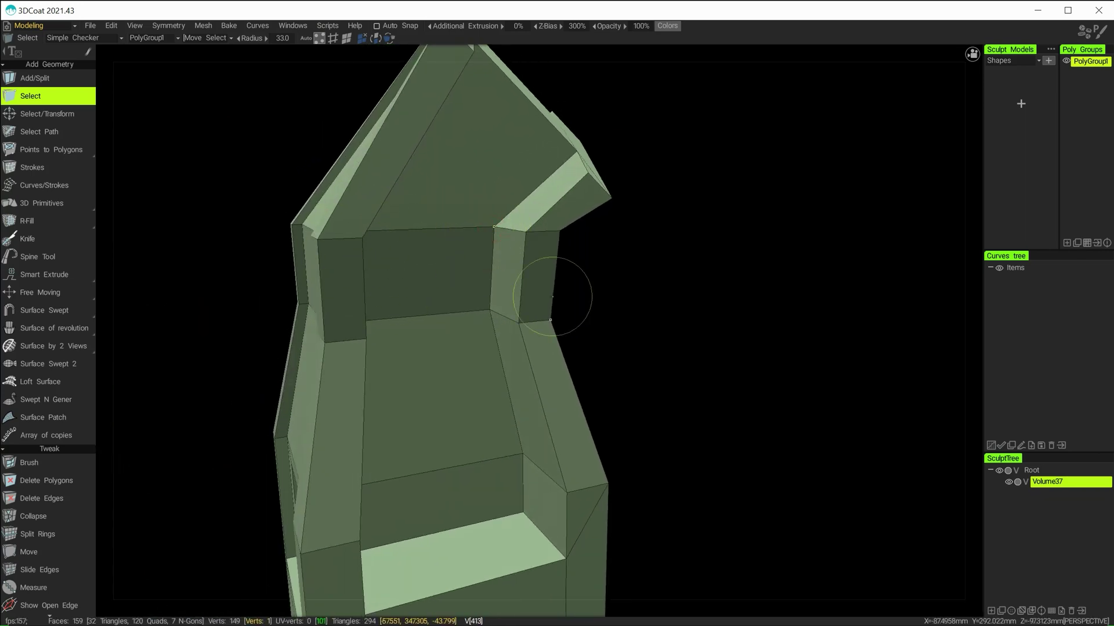
key(space)
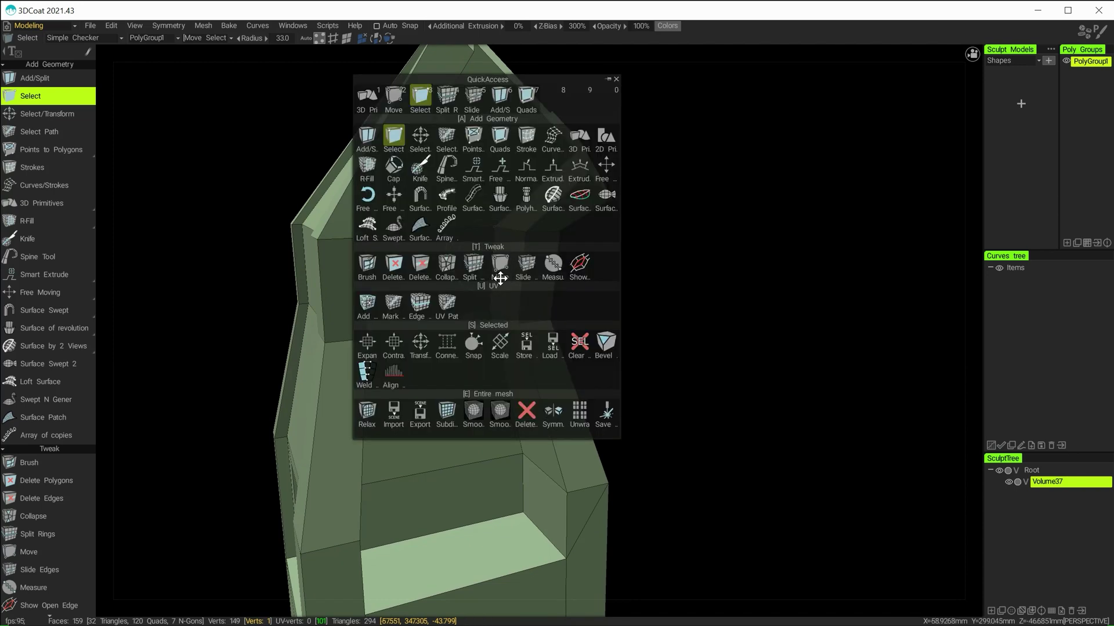
click(500, 268)
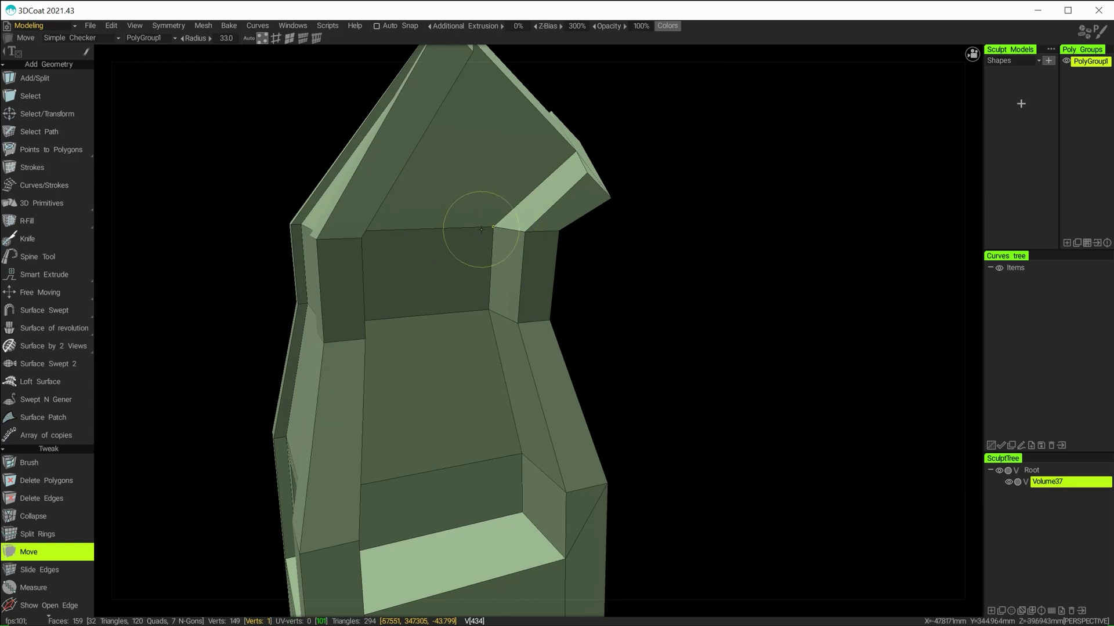
alt+drag(481, 229, 480, 248)
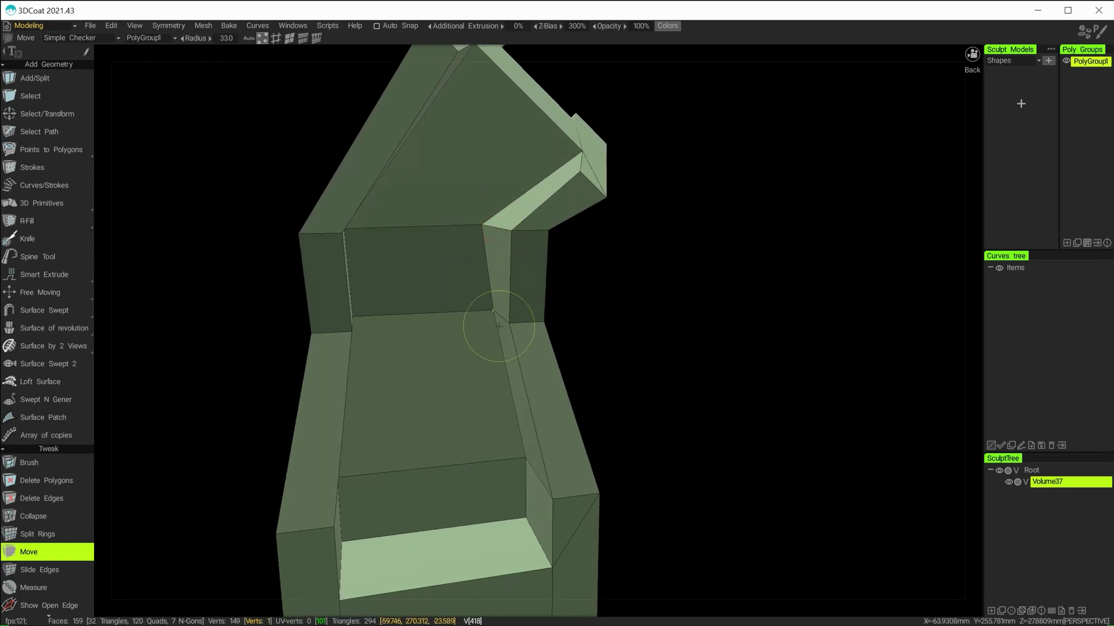
alt+drag(517, 380, 520, 406)
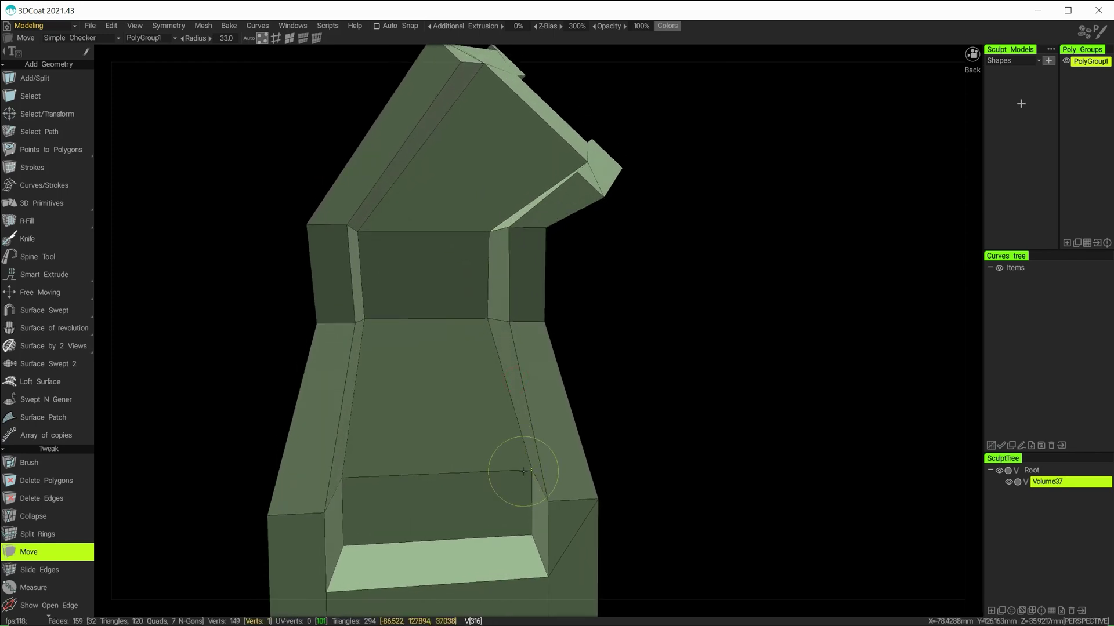
drag(524, 472, 511, 467)
drag(341, 479, 366, 470)
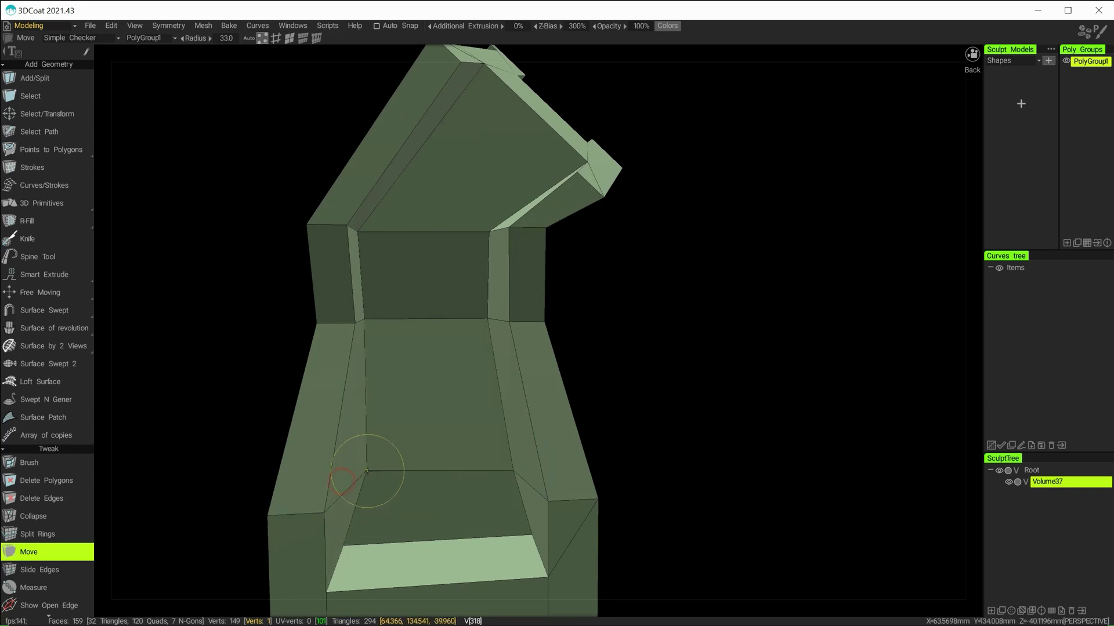
drag(364, 319, 378, 319)
drag(357, 232, 368, 232)
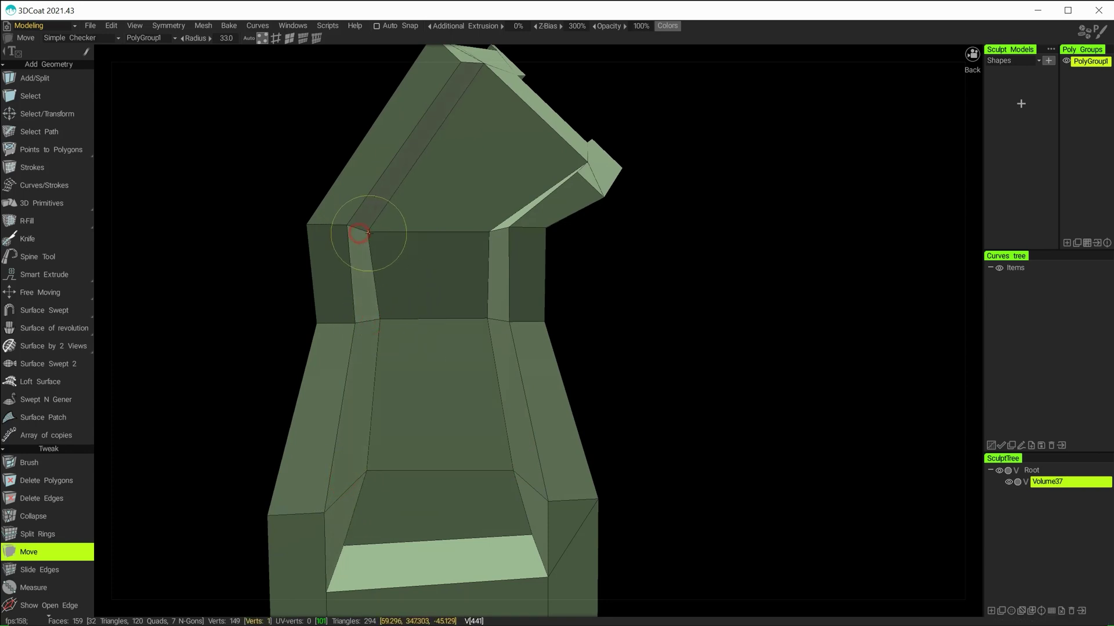
Step: Switch the Move tool to edges and shift the neck's upper and lower side edges outward, away from the recess
scroll(471, 268, down, 5)
alt+drag(468, 260, 460, 296)
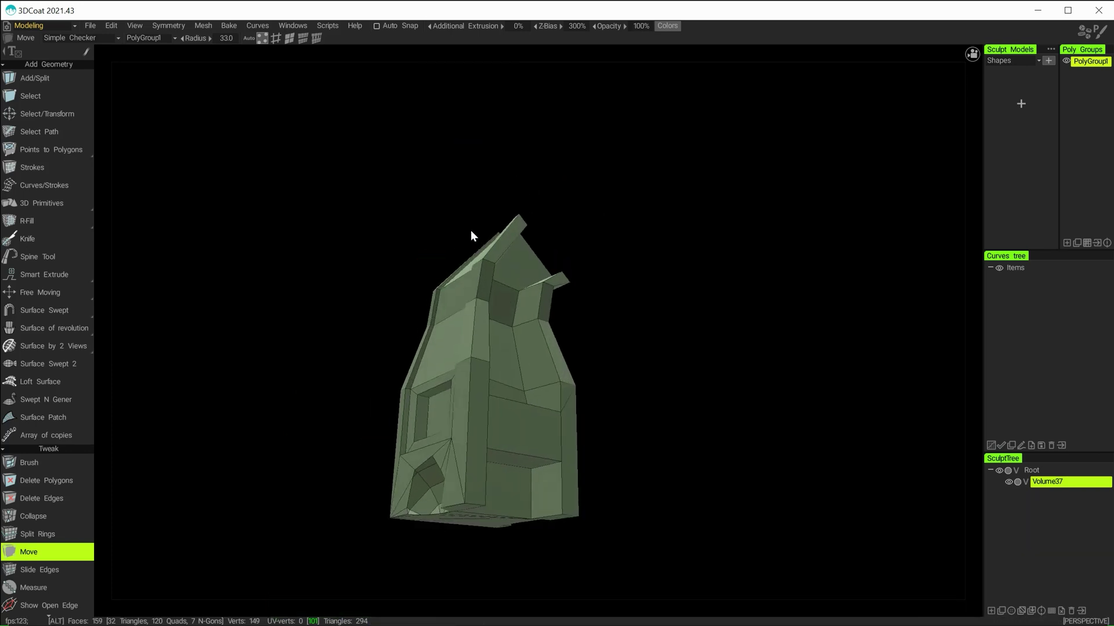
scroll(571, 335, up, 5)
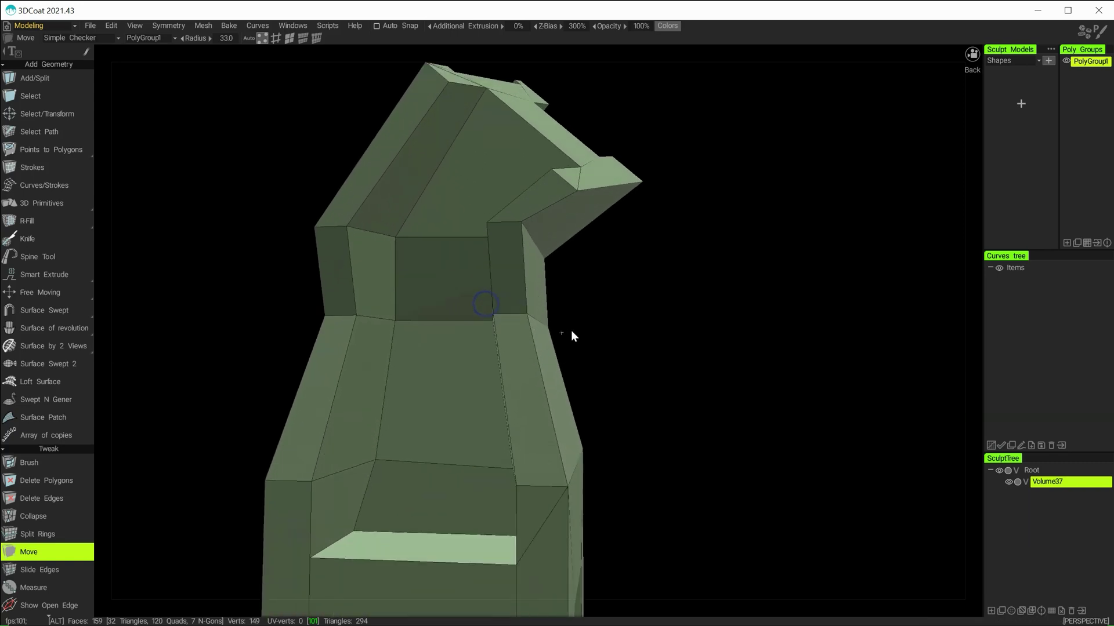
alt+drag(571, 335, 626, 325)
click(276, 37)
alt+drag(615, 371, 678, 390)
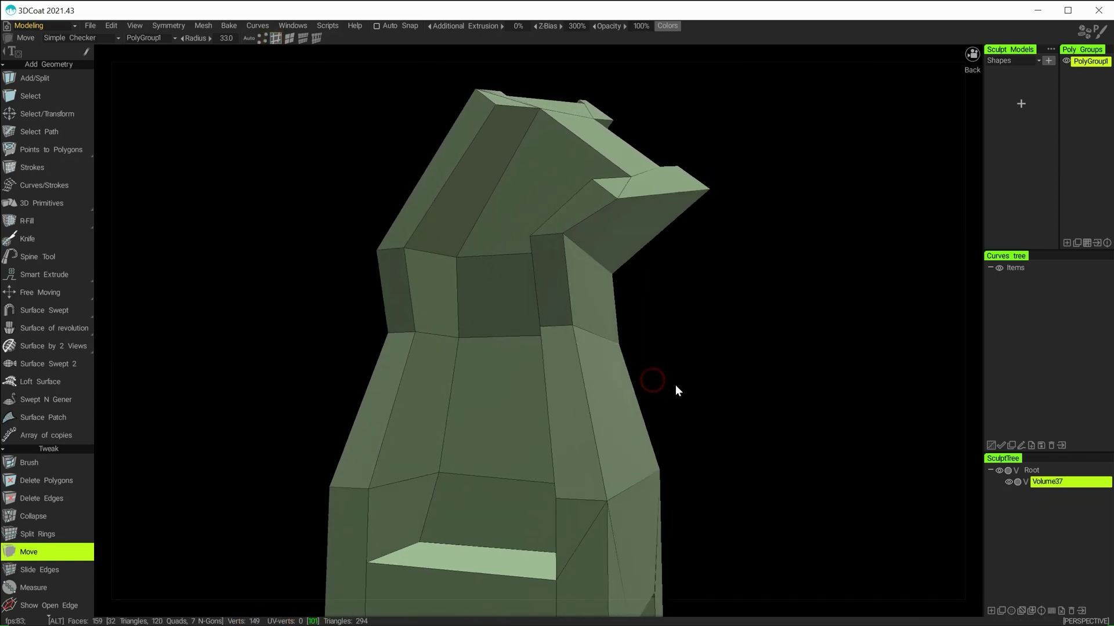
mouse_move(564, 234)
mouse_down()
mouse_move(587, 248)
mouse_move(579, 241)
mouse_up()
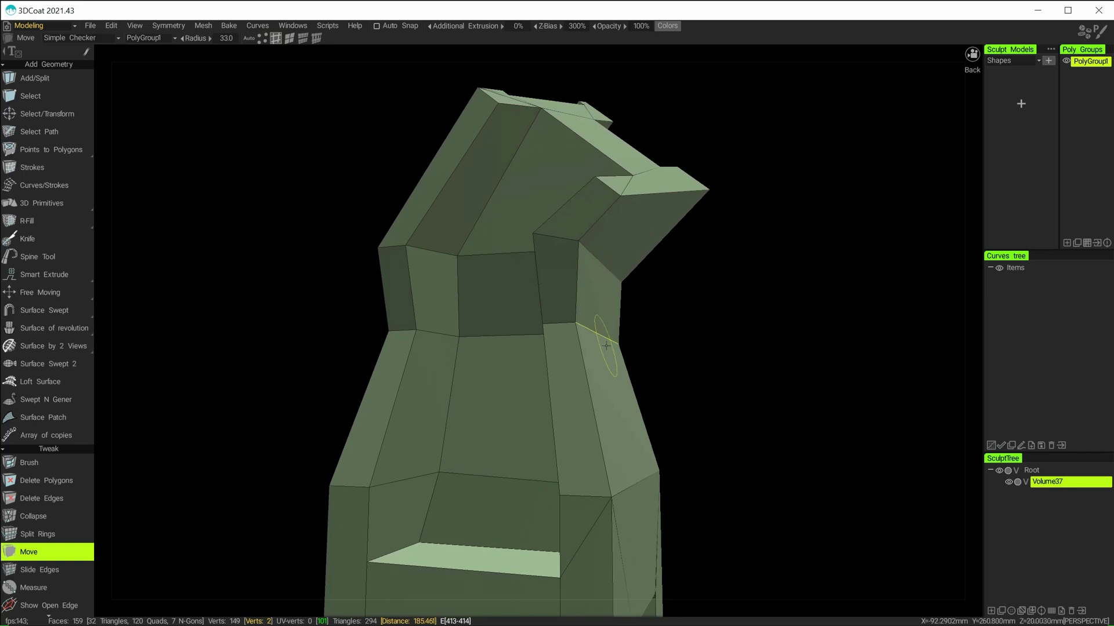
drag(606, 347, 627, 348)
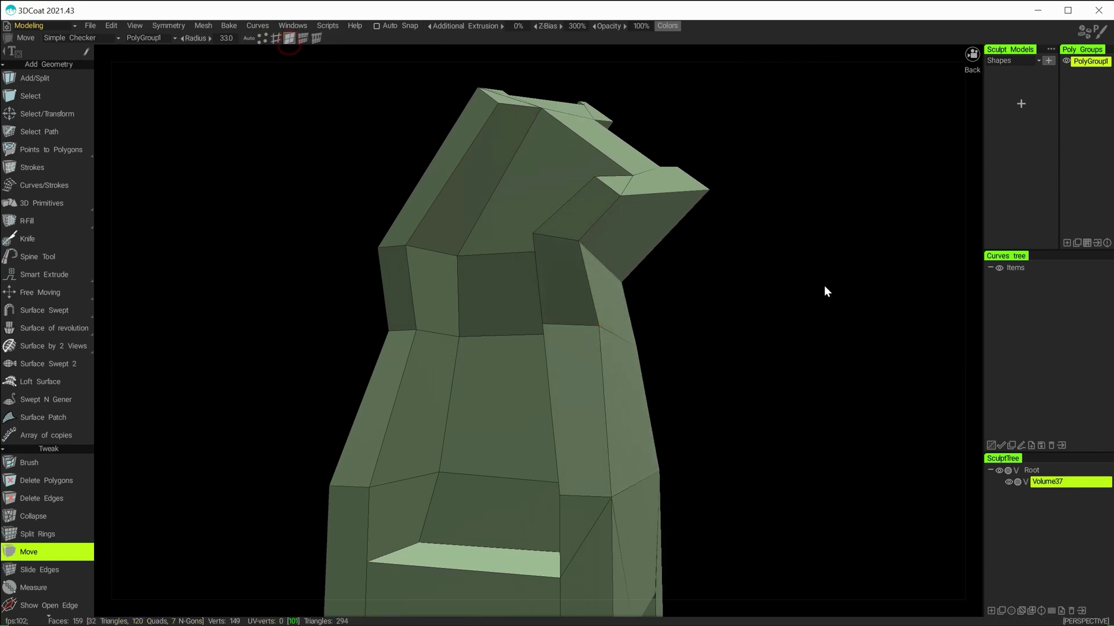
alt+drag(712, 210, 612, 312)
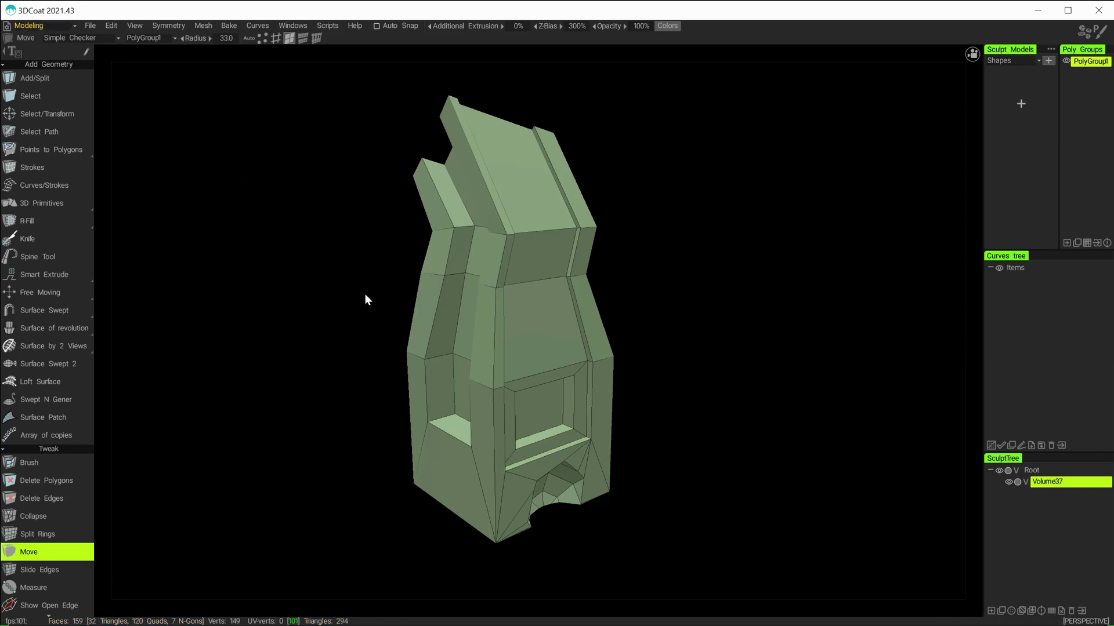
Step: Switch to the Sculpt room and show the floor grid in the viewport
click(37, 26)
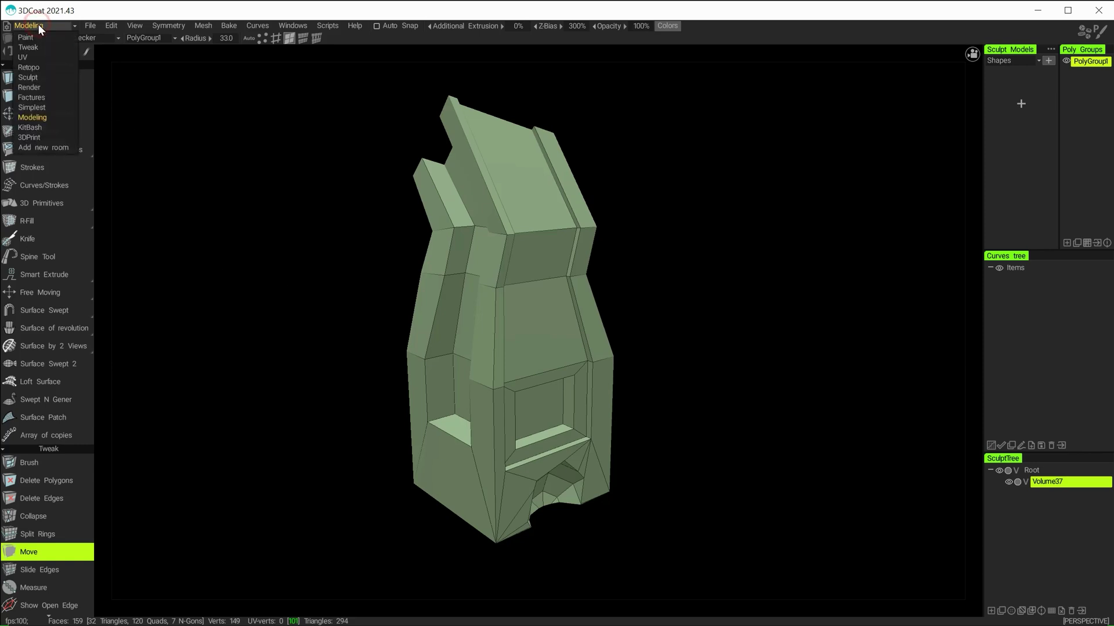
click(30, 79)
mouse_move(763, 57)
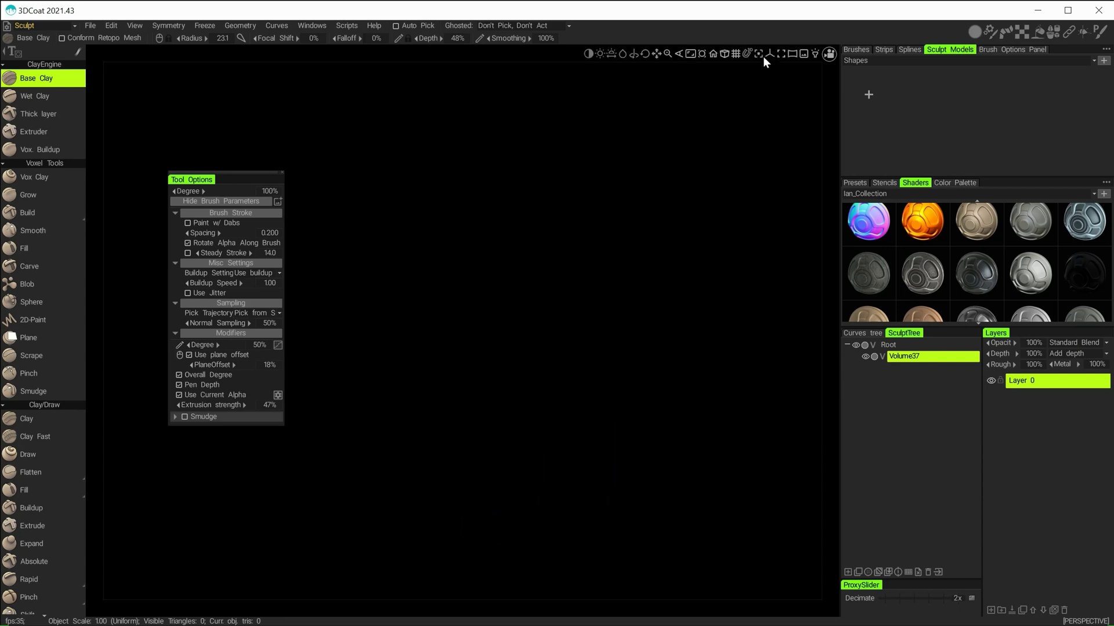
drag(734, 53, 566, 257)
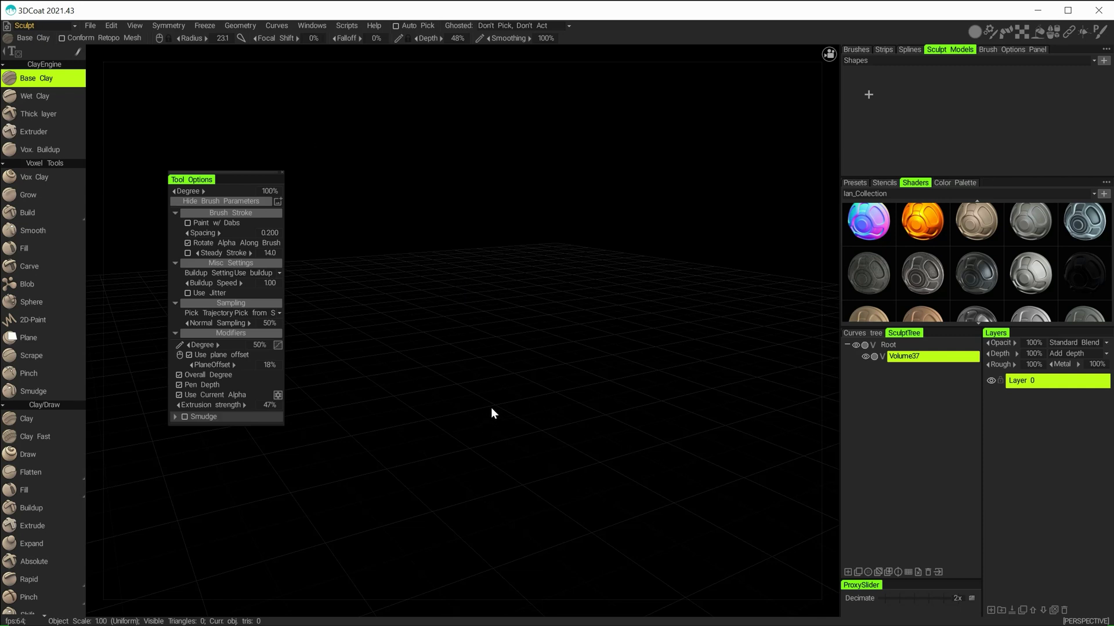
Step: Return to the Modeling room and view the model against the grid
click(24, 26)
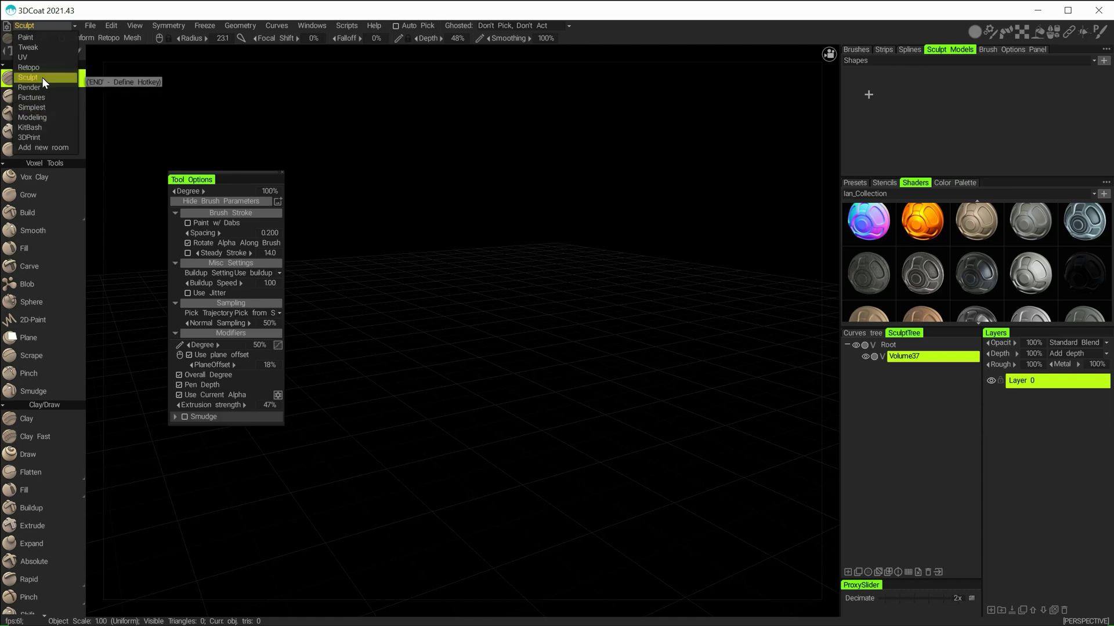
click(41, 118)
mouse_move(666, 288)
alt+mouse_down()
mouse_move(656, 329)
mouse_move(668, 326)
mouse_move(653, 297)
mouse_move(696, 284)
alt+mouse_up()
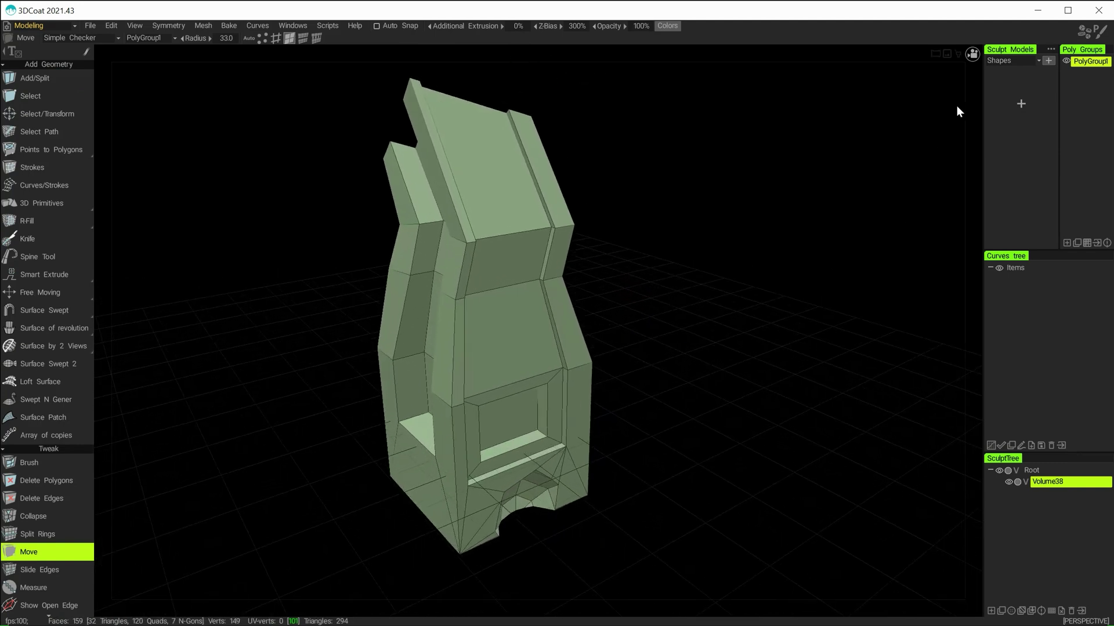
Step: Float the Sculpt Models panel beside the model and widen it to a roughly square window
mouse_move(1005, 49)
mouse_down()
mouse_move(781, 159)
mouse_move(927, 244)
mouse_up()
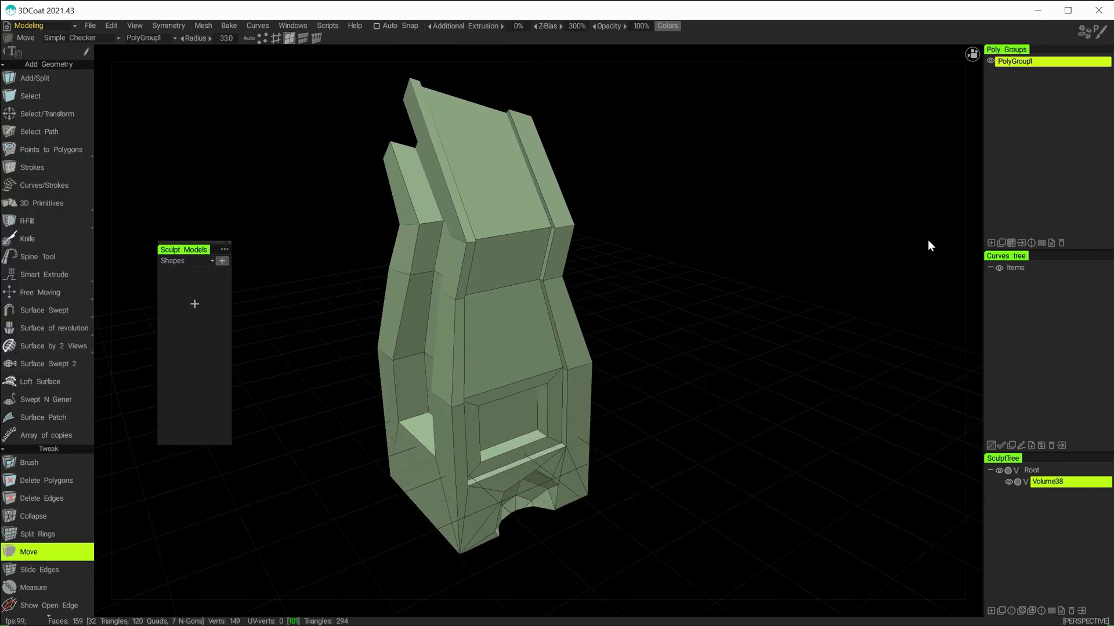
click(297, 26)
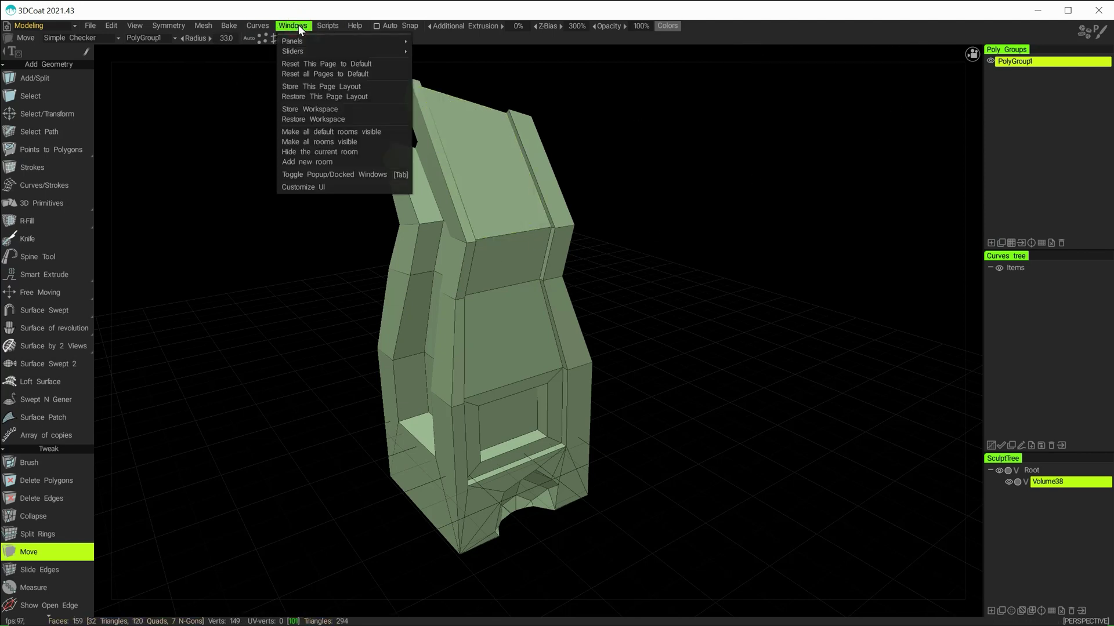
mouse_move(301, 44)
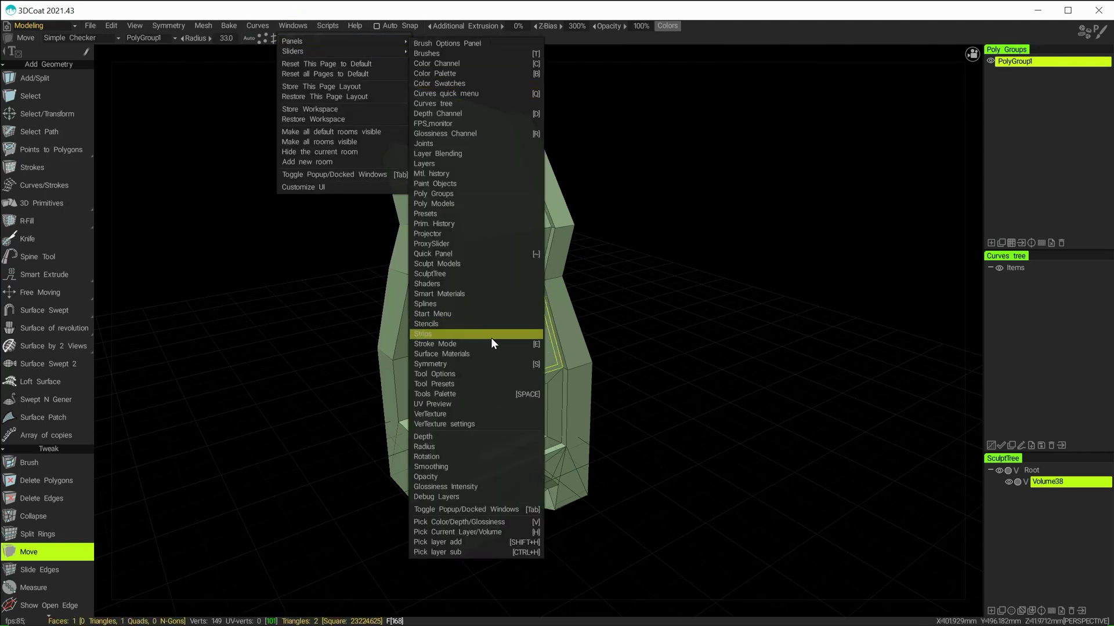
click(435, 266)
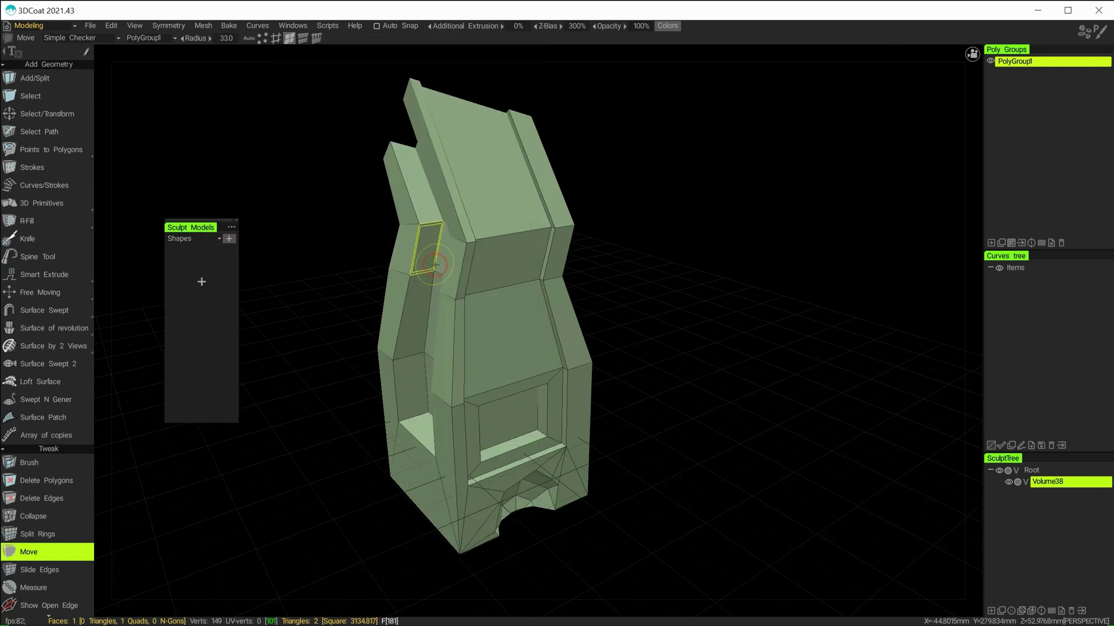
mouse_move(191, 220)
mouse_down()
mouse_move(217, 184)
mouse_move(697, 103)
mouse_move(749, 162)
mouse_up()
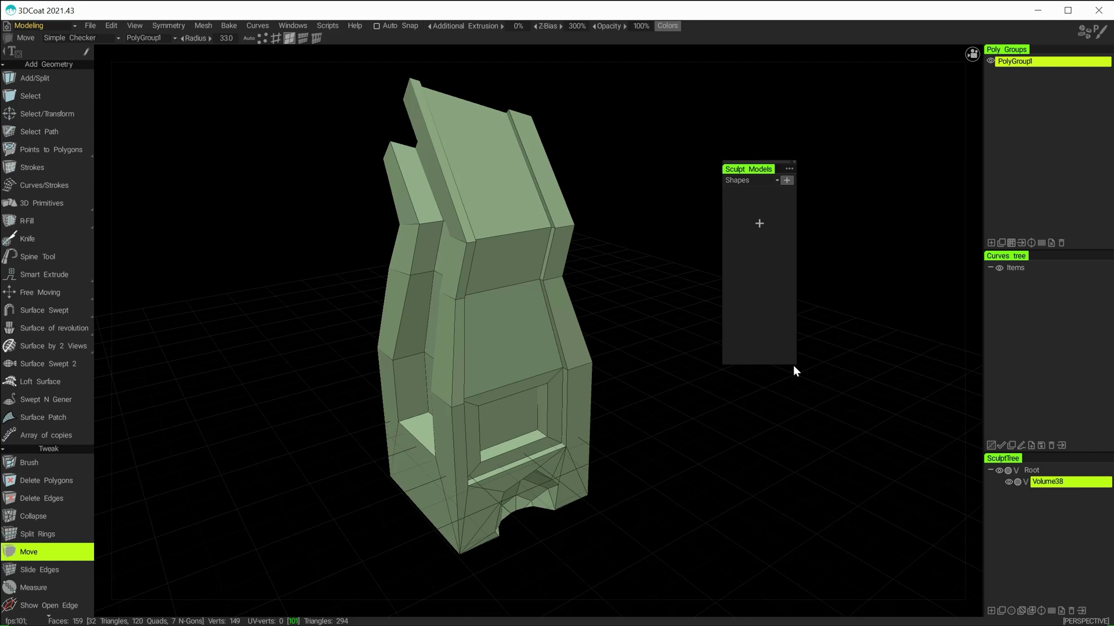
mouse_move(797, 364)
mouse_down()
mouse_move(914, 378)
mouse_move(925, 361)
mouse_up()
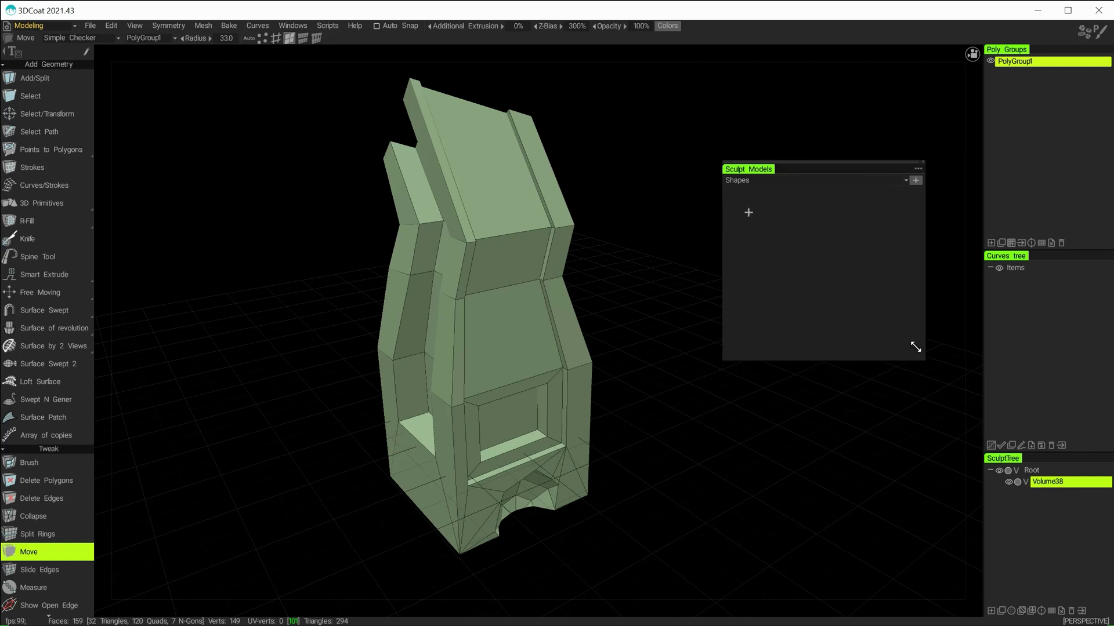
Step: Create a Sculpt Models folder with the name NewFolder
click(914, 179)
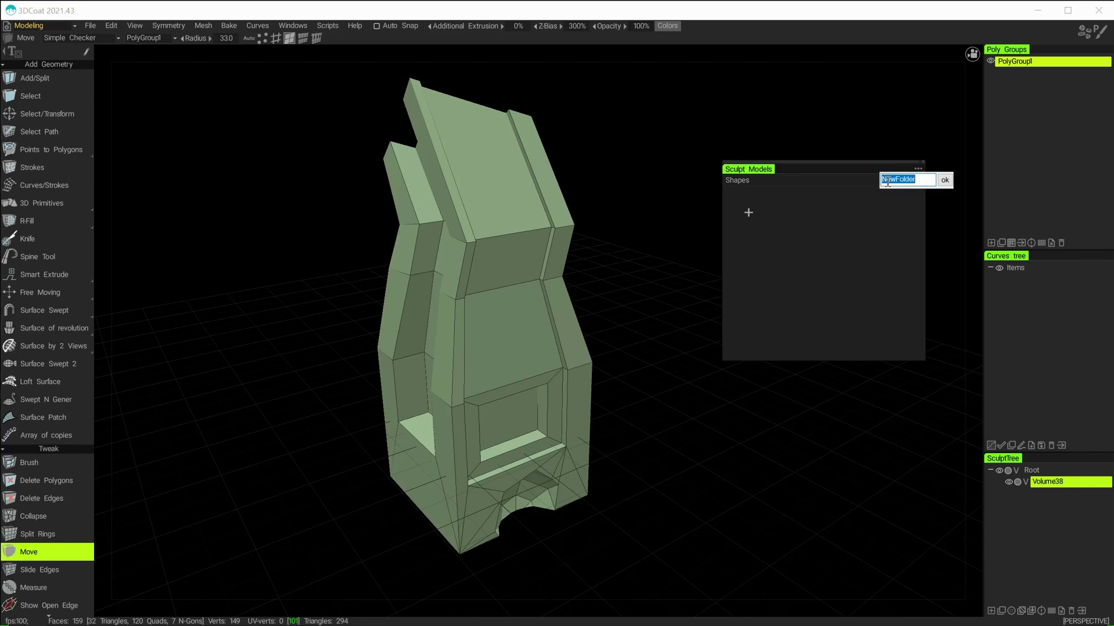
click(946, 181)
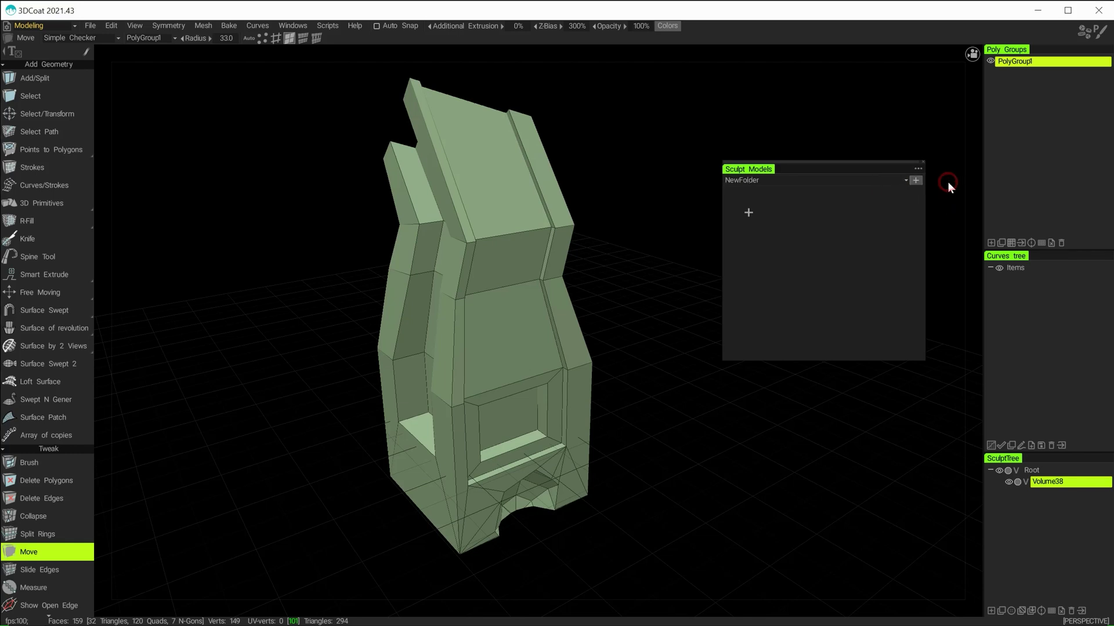
click(746, 182)
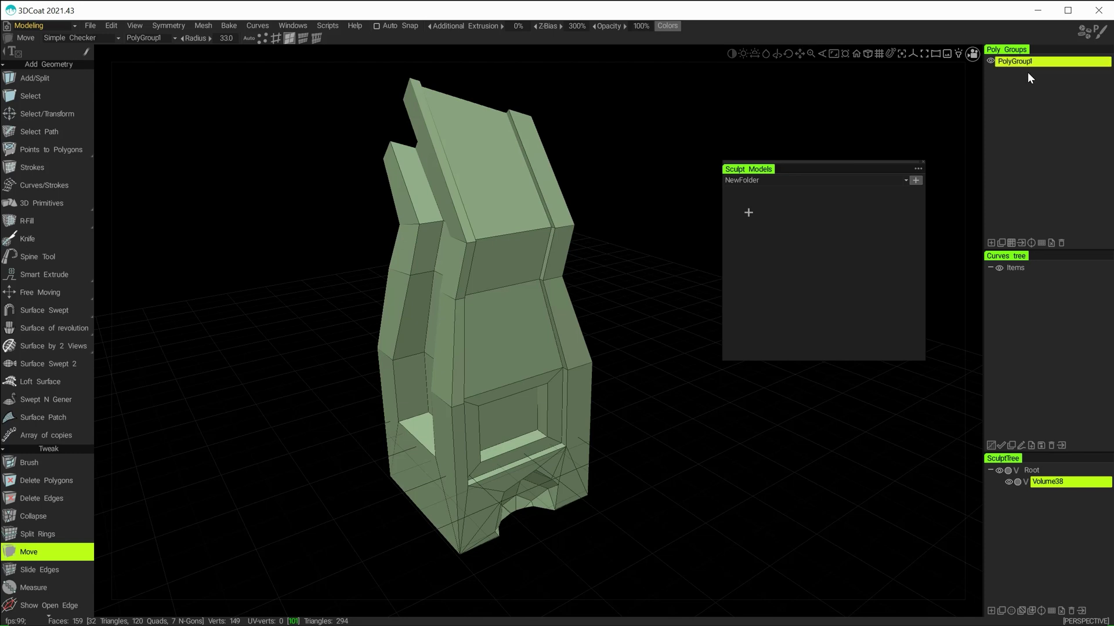
Step: Toggle the visibility of the poly group holding the model off and on several times
click(990, 61)
click(990, 61)
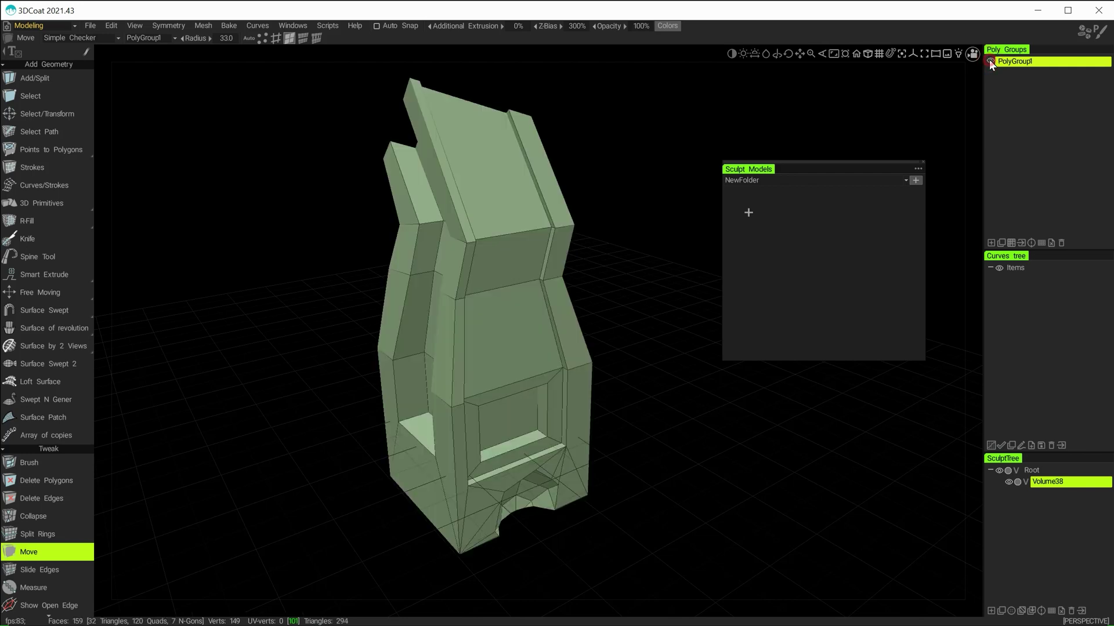
click(989, 61)
click(989, 61)
click(989, 60)
click(989, 61)
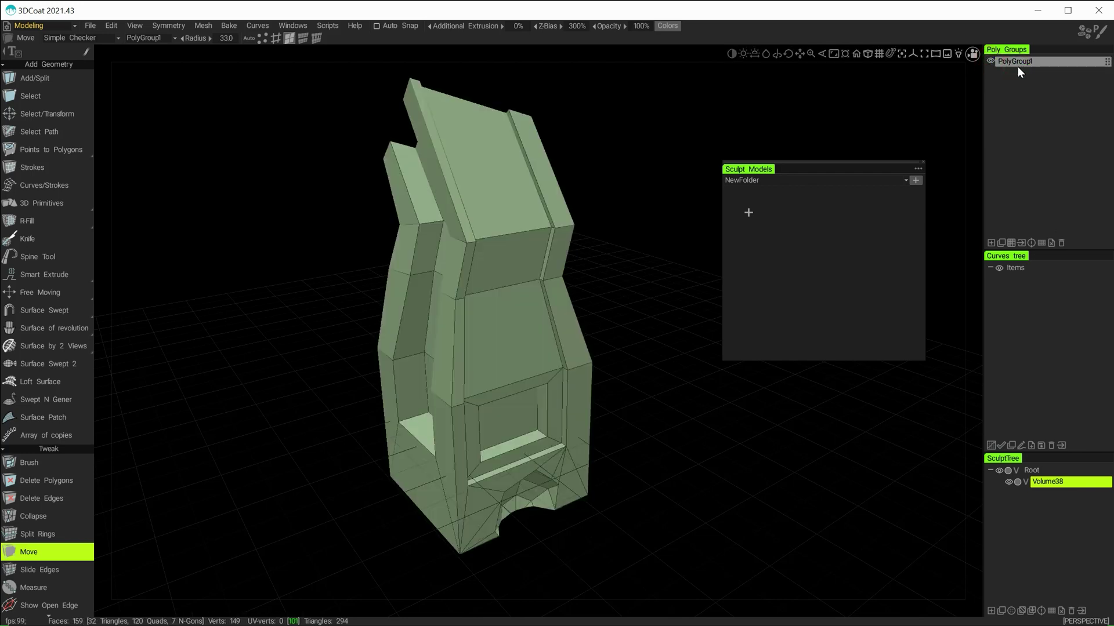
Step: Rename the model's poly group as model_01 and select it
double_click(1014, 61)
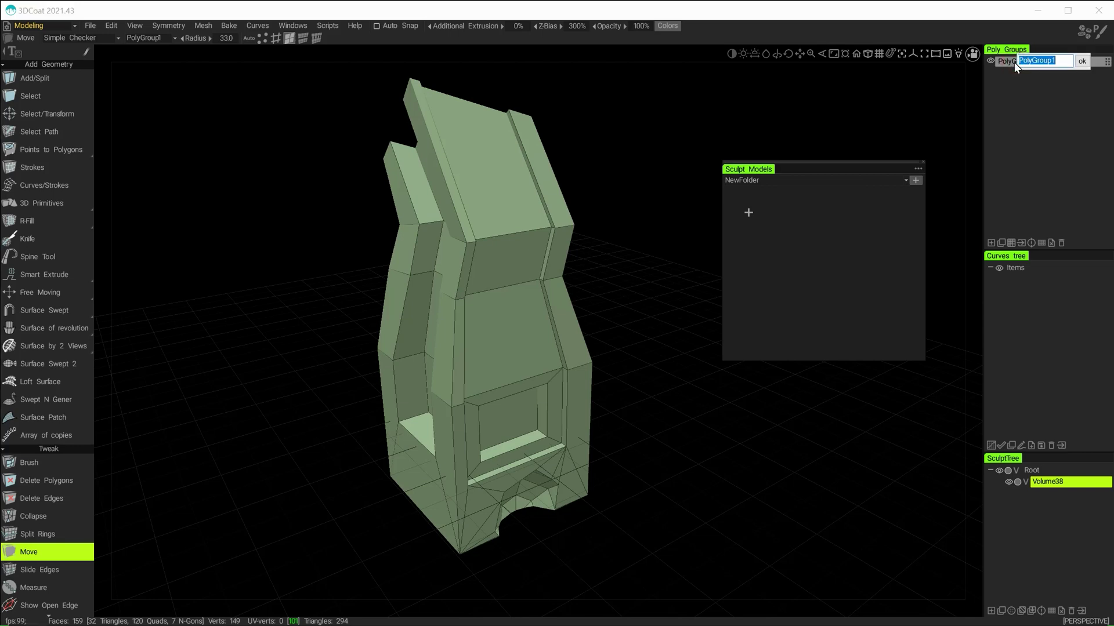
text(model_01)
key(Return)
click(1014, 61)
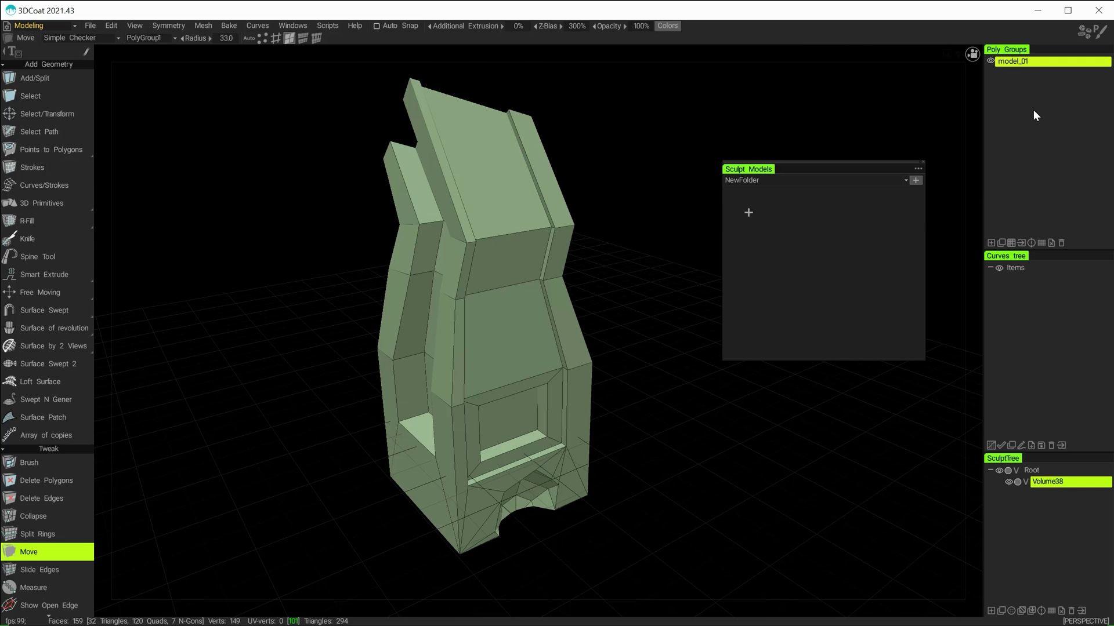
click(1086, 63)
click(1105, 64)
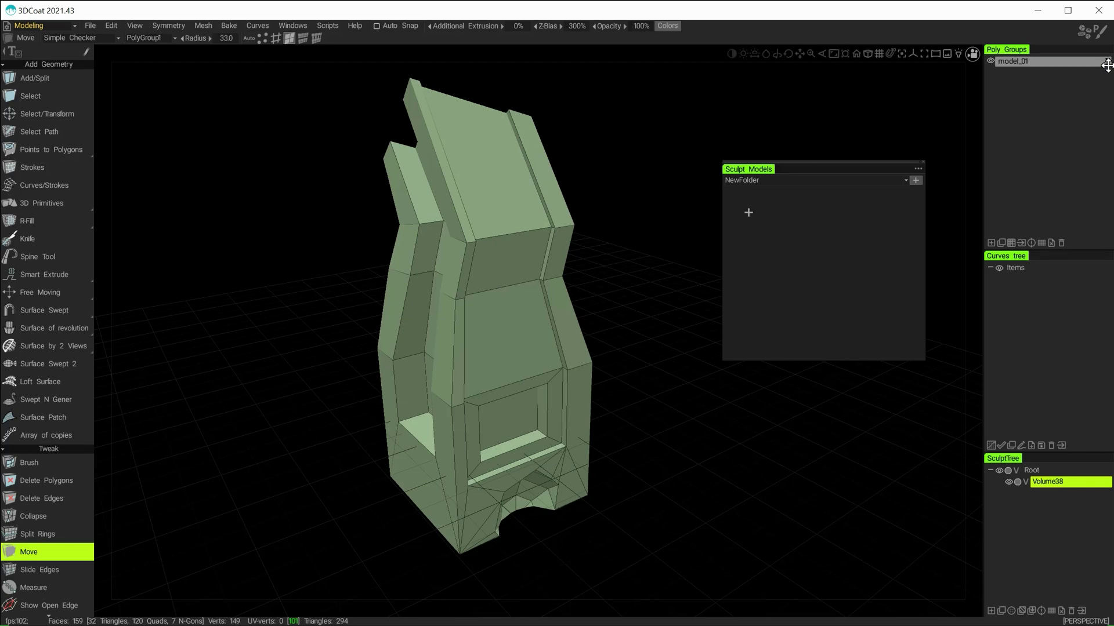
Step: Store the model_01 poly group as a model in the library's NewFolder and switch to the Sculpt room
mouse_move(1105, 63)
mouse_down()
mouse_move(1085, 111)
mouse_move(864, 255)
mouse_up()
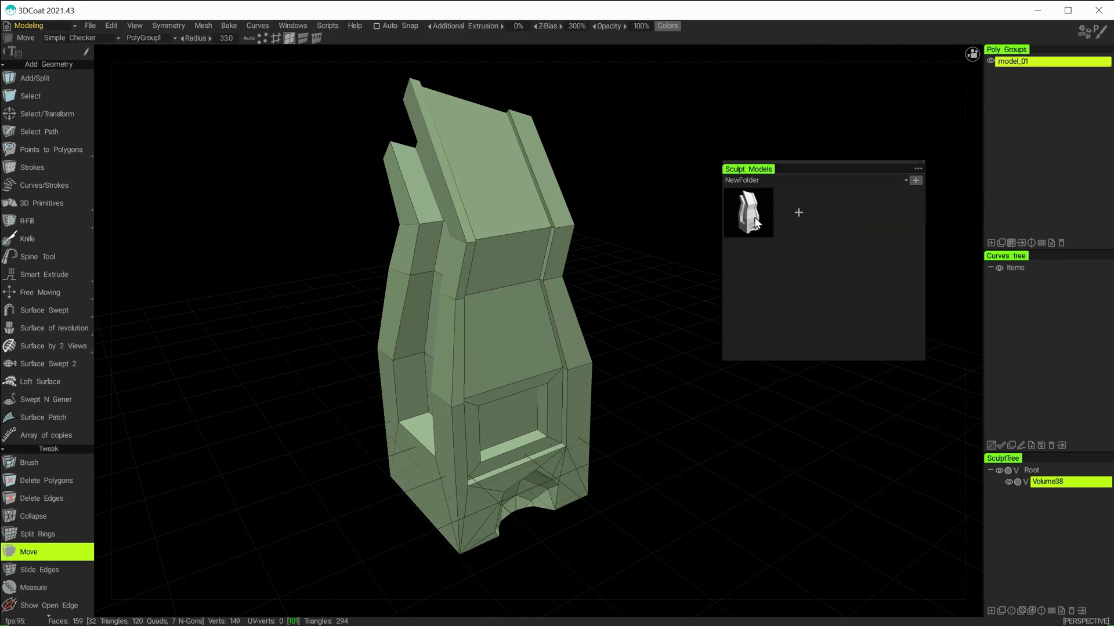
mouse_move(748, 232)
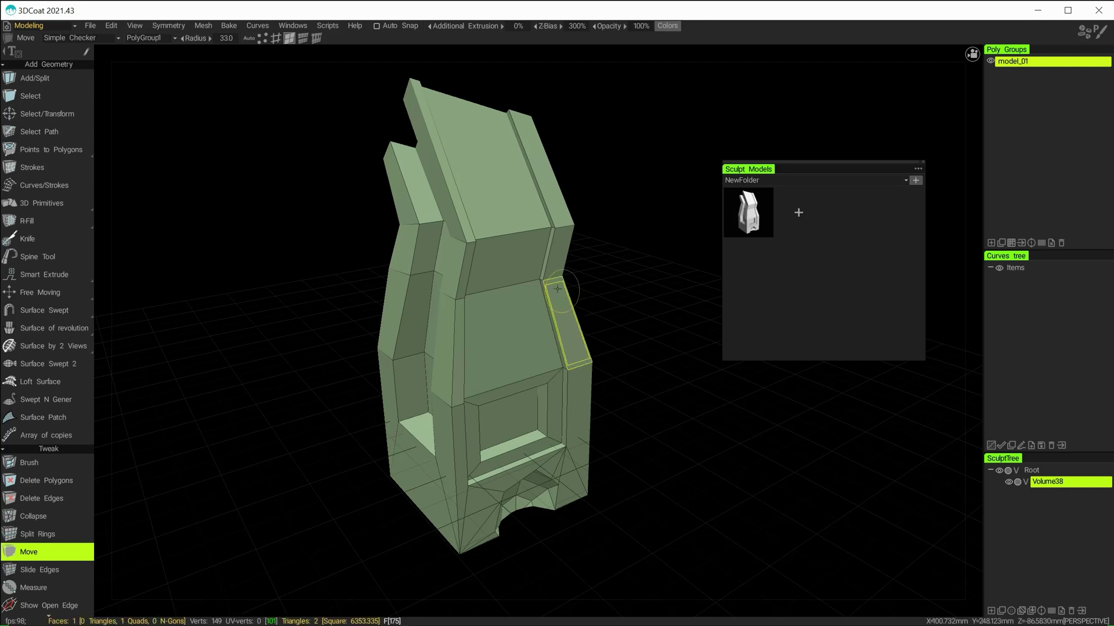
click(41, 25)
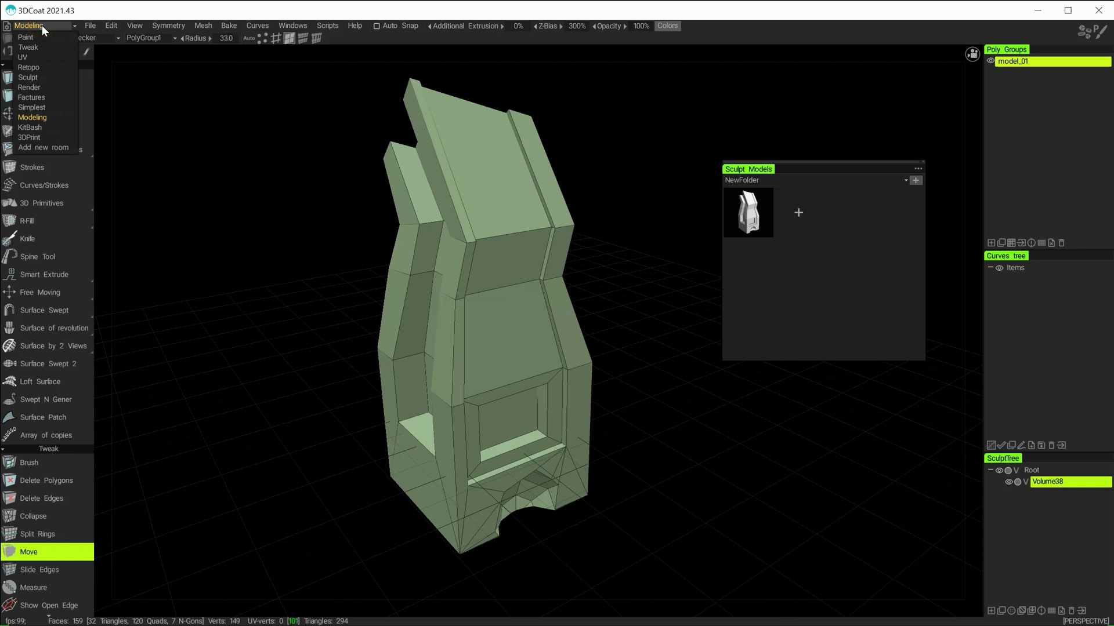
click(38, 80)
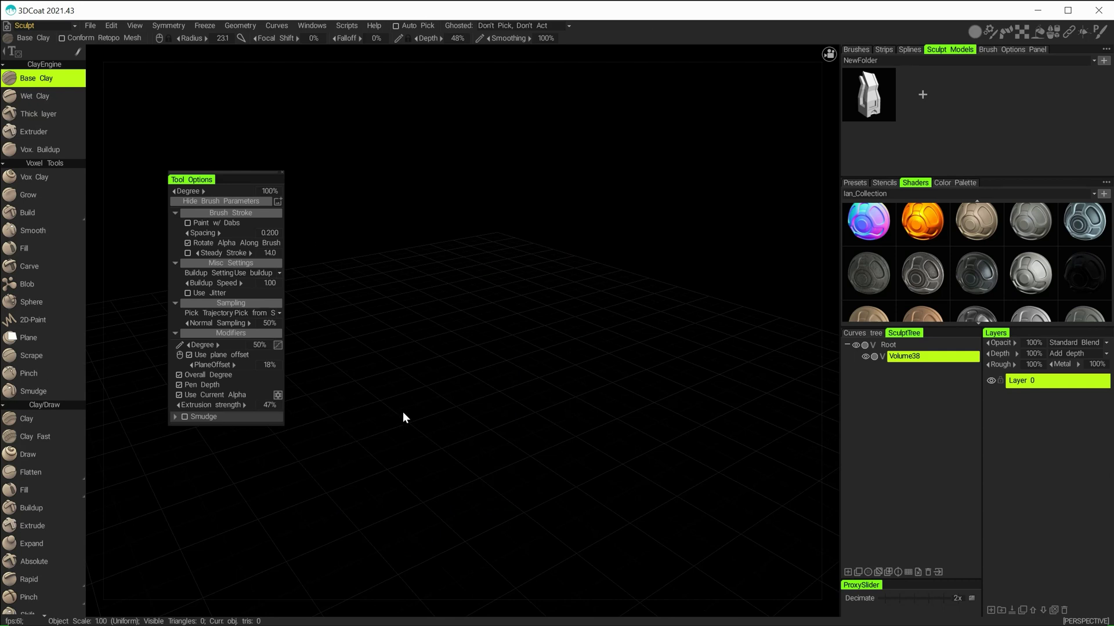
Step: Import the stored library model in Add mode without voxelization, keeping its initial scale and position for export
key(alt)
click(872, 99)
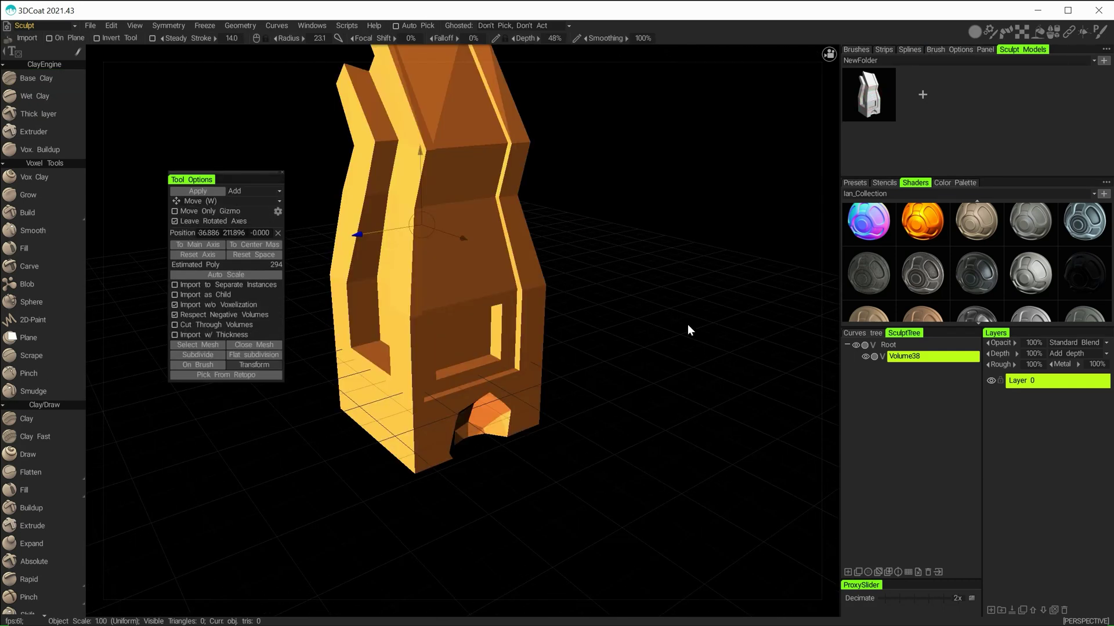
alt+drag(687, 324, 692, 388)
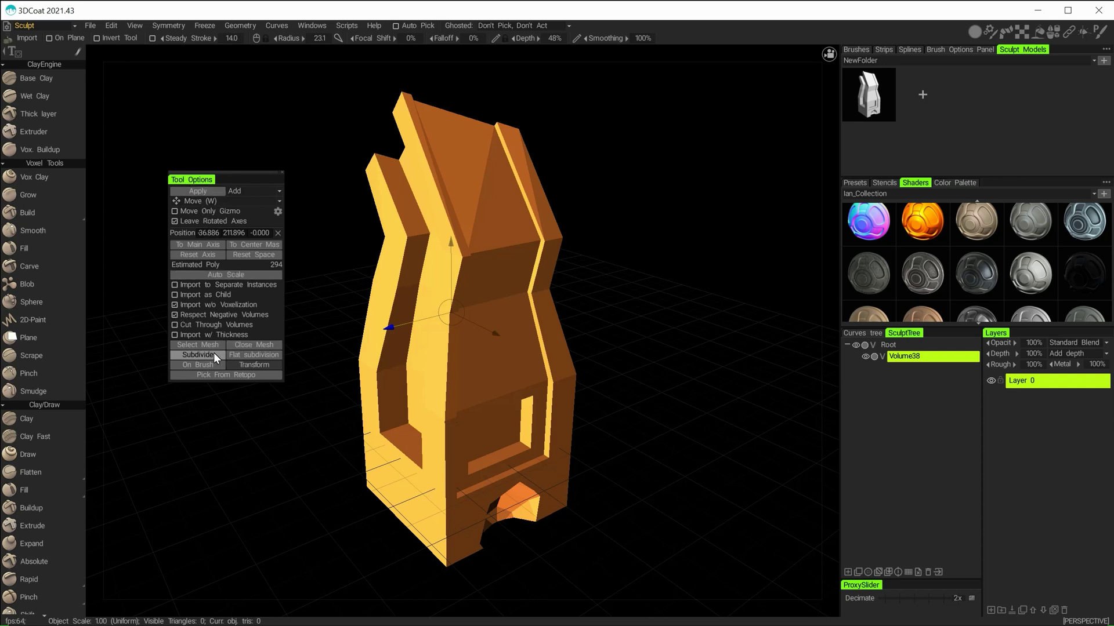
click(175, 315)
click(175, 304)
click(175, 305)
click(247, 193)
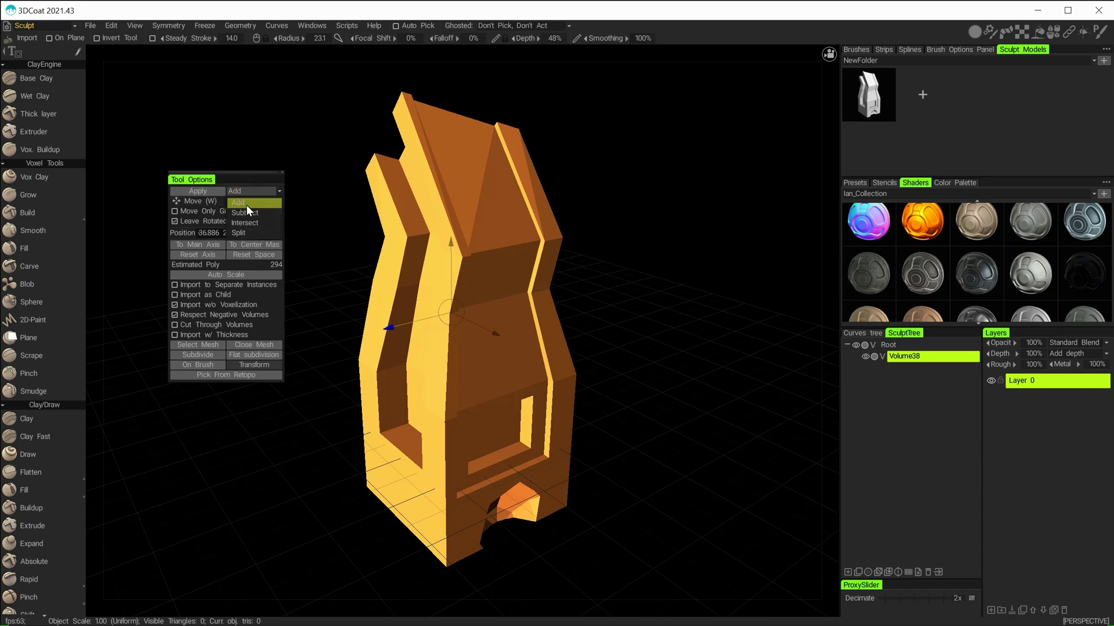
click(213, 192)
key(w)
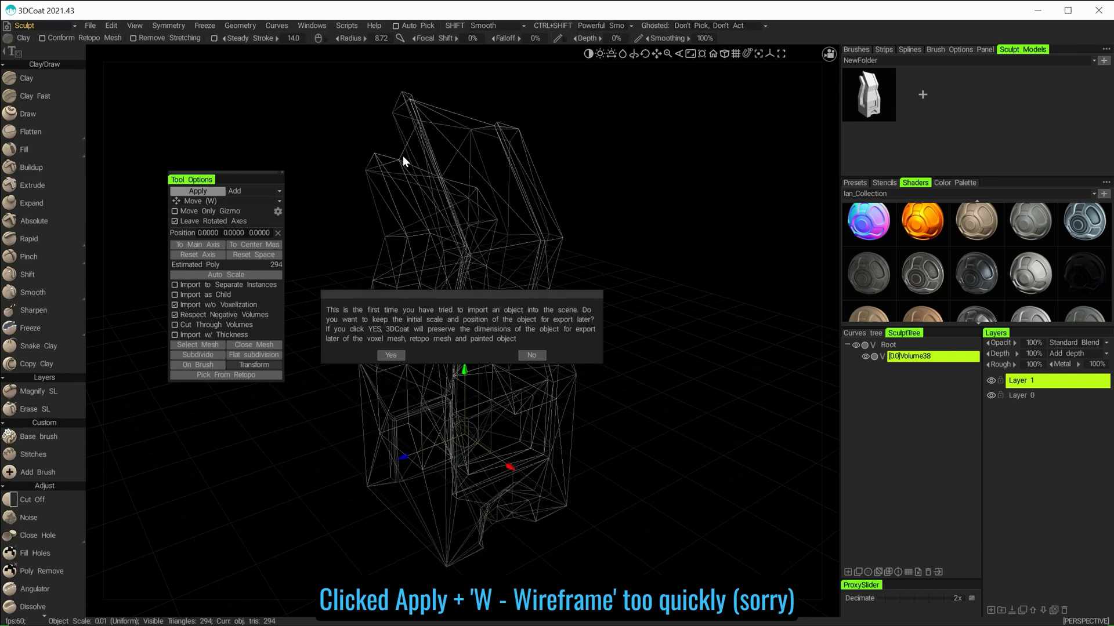
click(391, 355)
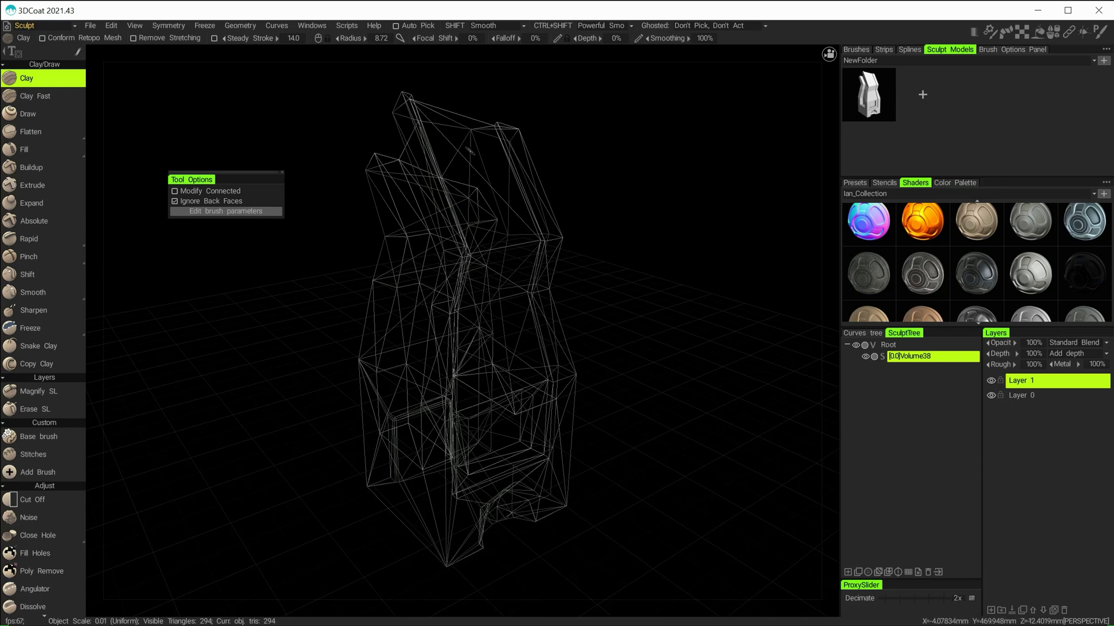
Step: Inspect the imported mesh's triangles in wireframe and return to the shaded display
key(w)
key(w)
mouse_move(527, 248)
alt+mouse_down()
mouse_move(424, 205)
mouse_move(529, 238)
mouse_move(604, 232)
mouse_move(473, 236)
mouse_move(536, 230)
mouse_move(457, 261)
mouse_move(594, 263)
mouse_move(550, 269)
mouse_move(574, 291)
mouse_move(514, 276)
mouse_move(487, 286)
mouse_move(574, 273)
mouse_move(558, 273)
alt+mouse_up()
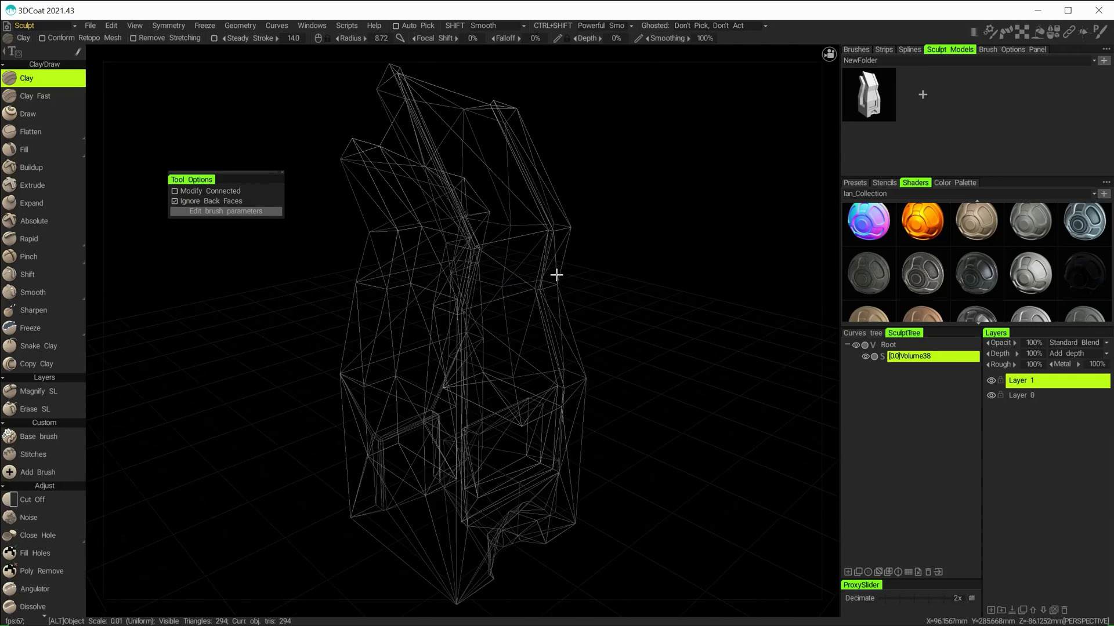
key(w)
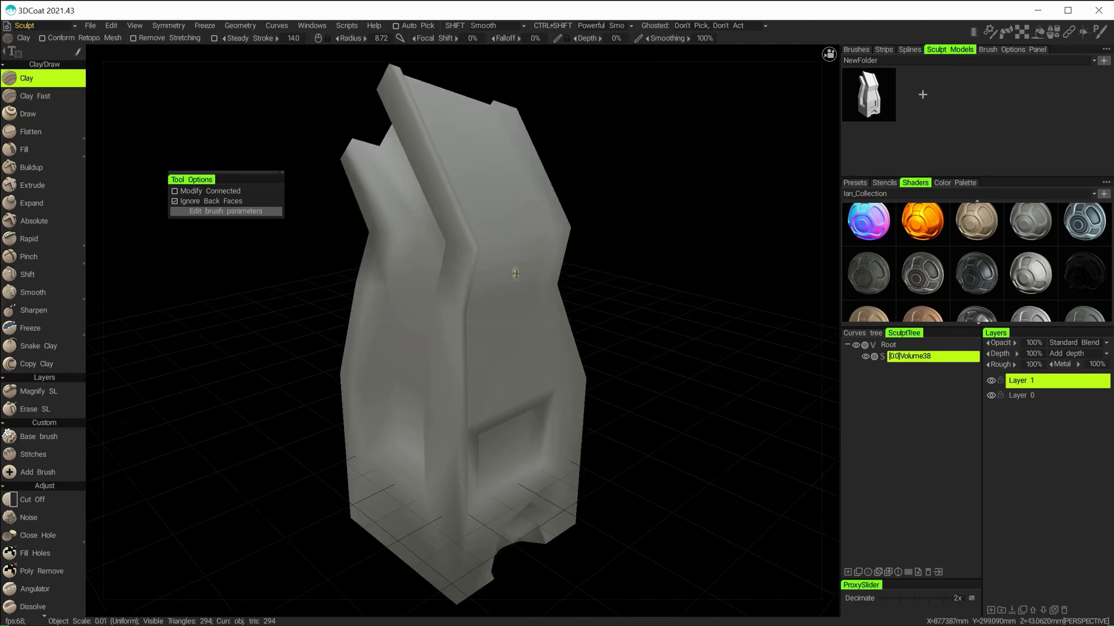
mouse_move(527, 290)
alt+mouse_down()
mouse_move(471, 296)
mouse_move(524, 313)
mouse_move(507, 293)
mouse_move(524, 279)
mouse_move(513, 317)
mouse_move(400, 310)
mouse_move(419, 327)
mouse_move(567, 332)
mouse_move(581, 347)
mouse_move(605, 318)
mouse_move(595, 373)
mouse_move(585, 339)
mouse_move(671, 302)
mouse_move(405, 252)
mouse_move(515, 265)
mouse_move(479, 298)
mouse_move(606, 350)
mouse_move(557, 356)
mouse_move(522, 261)
alt+mouse_up()
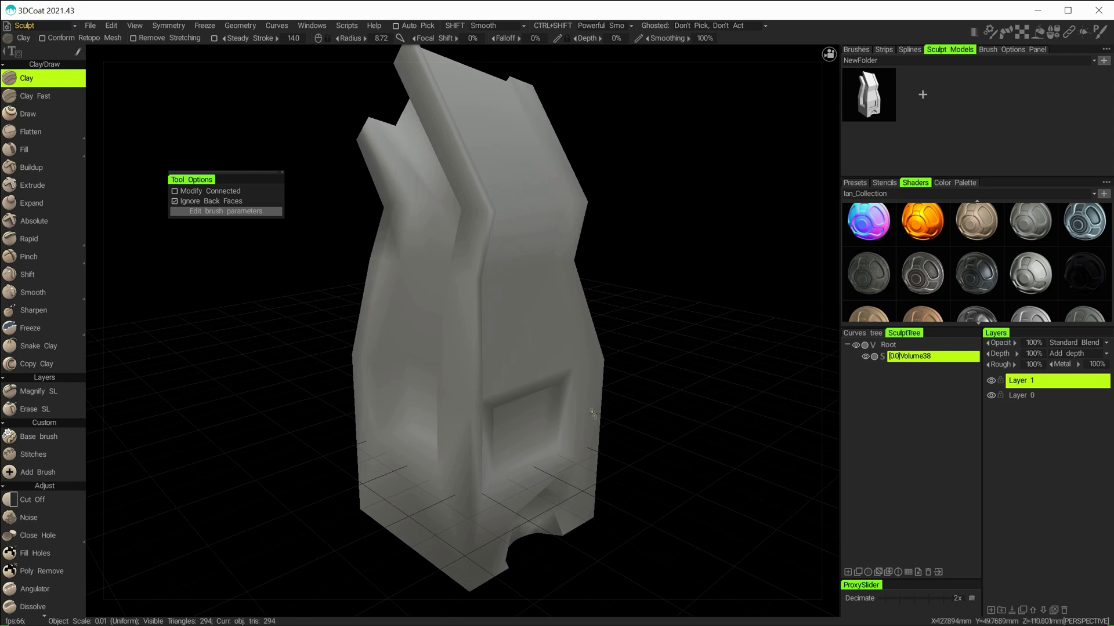
Step: Apply the light grey shader from Ian_Collection to the imported model
scroll(1016, 280, down, 1)
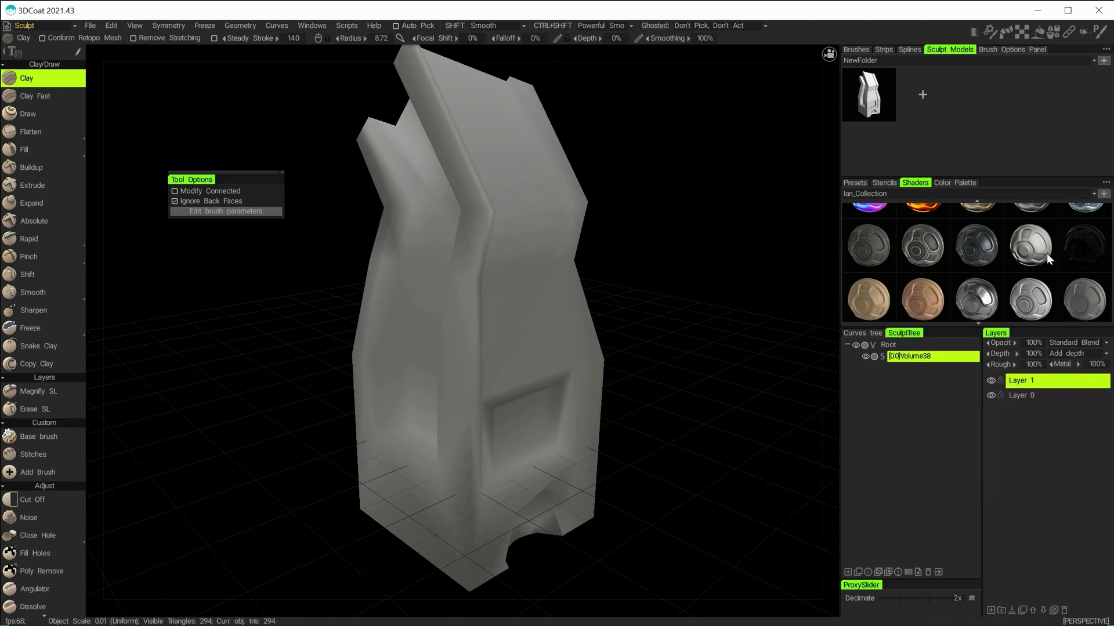
scroll(1028, 279, up, 1)
click(1038, 282)
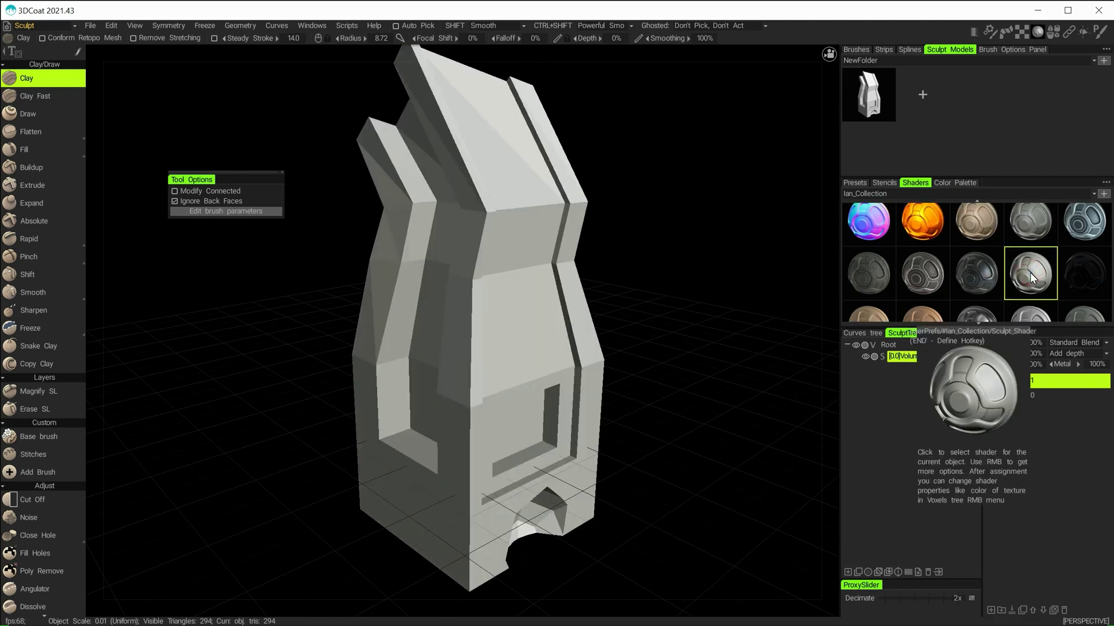
mouse_move(1025, 275)
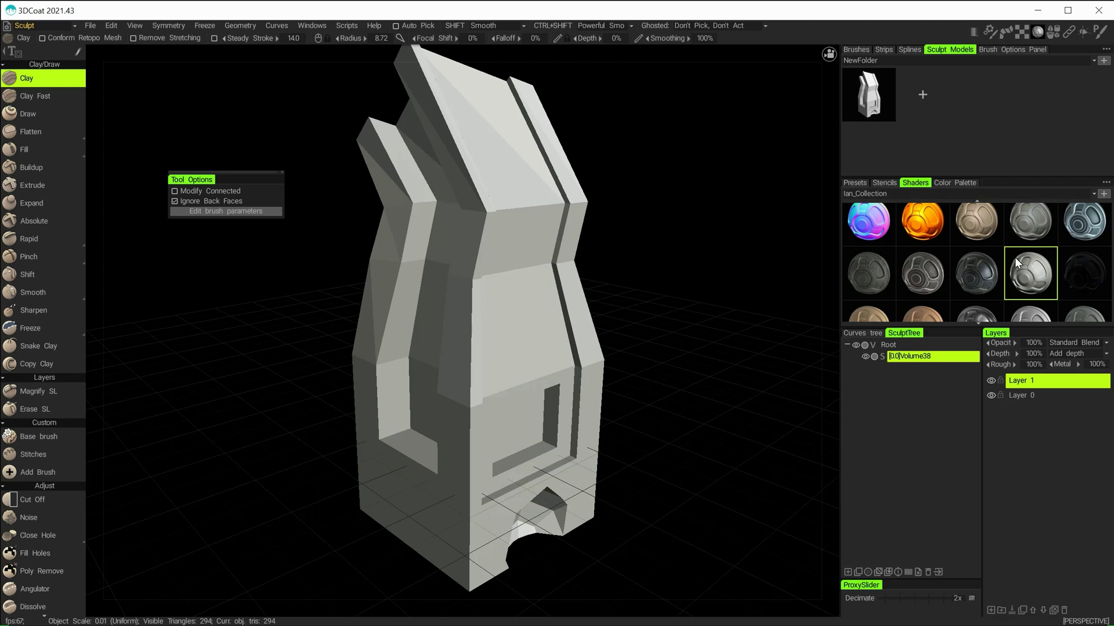
Step: Check the flat shading option in the current object's shader settings, cancel, and examine the model's faceted surfaces
right_click(1029, 273)
right_click(1027, 273)
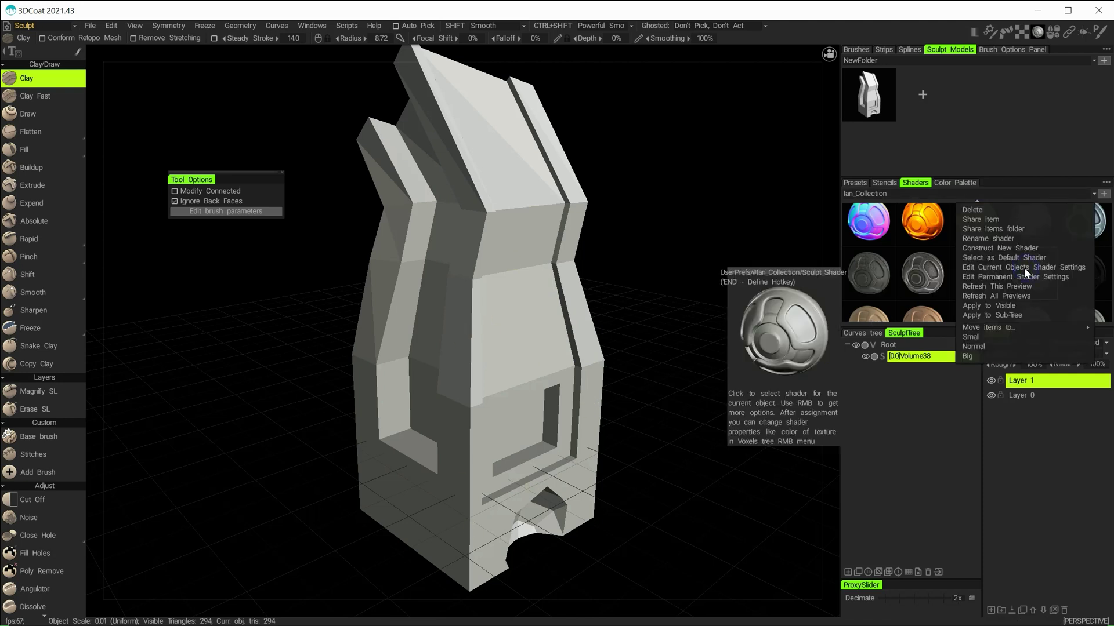
click(993, 266)
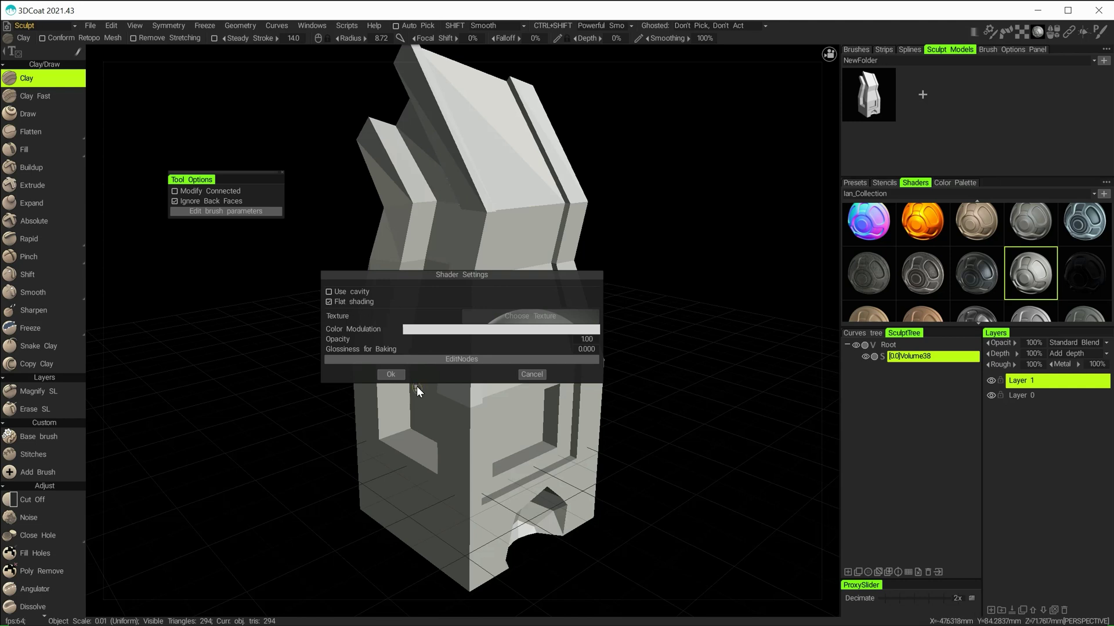
click(538, 377)
alt+drag(535, 385, 520, 309)
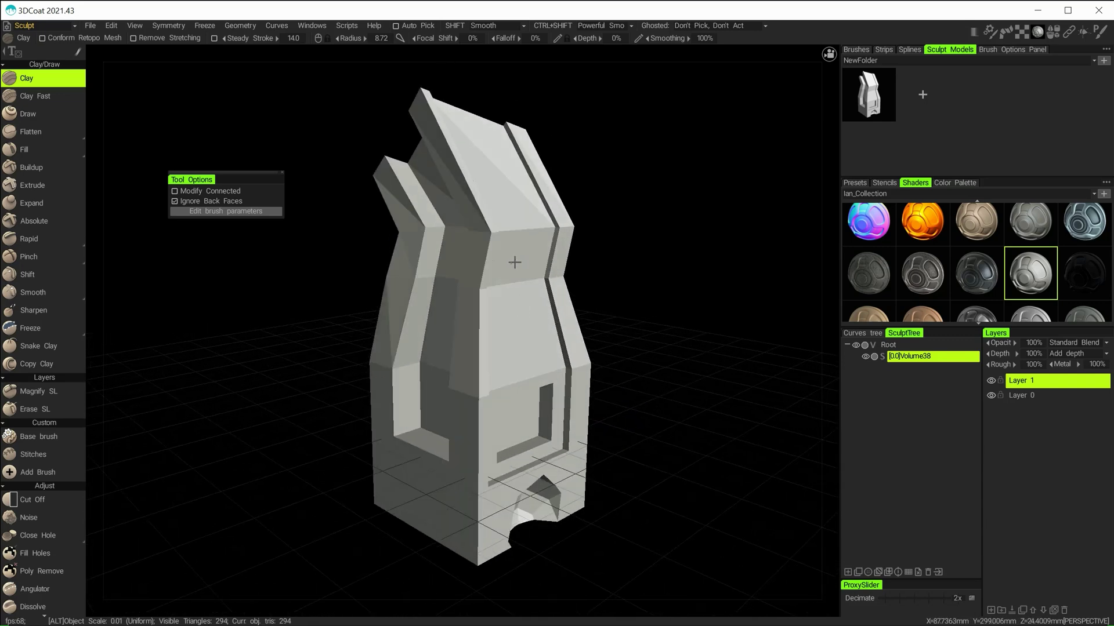
alt+drag(515, 262, 453, 181)
alt+drag(479, 262, 702, 381)
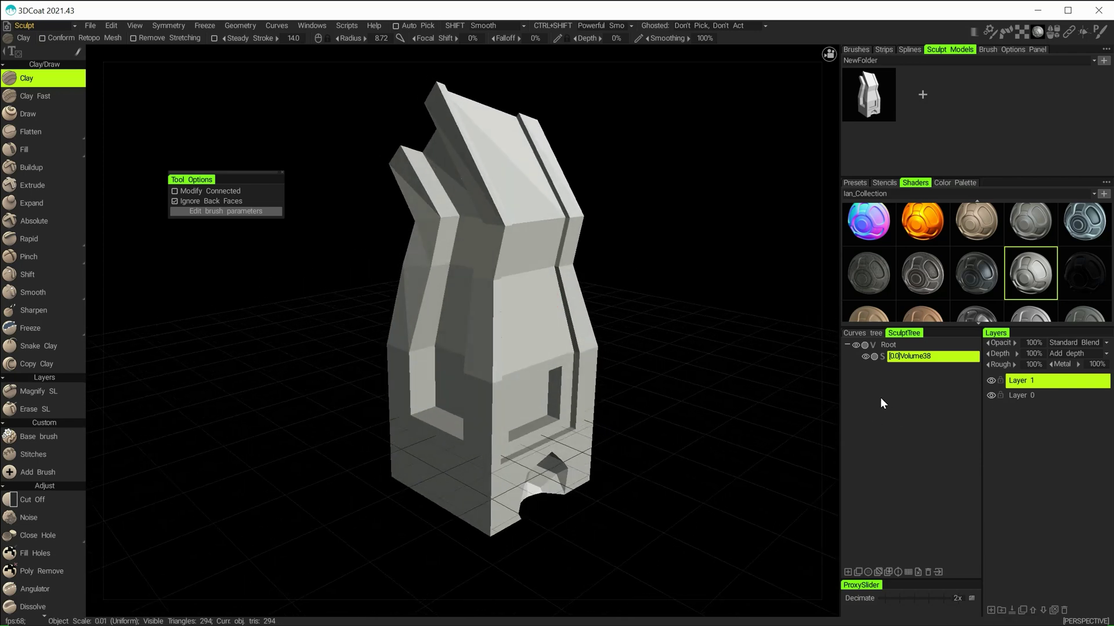
Step: Add a new empty volume to the sculpt tree and delete Volume38 with the imported model
click(847, 572)
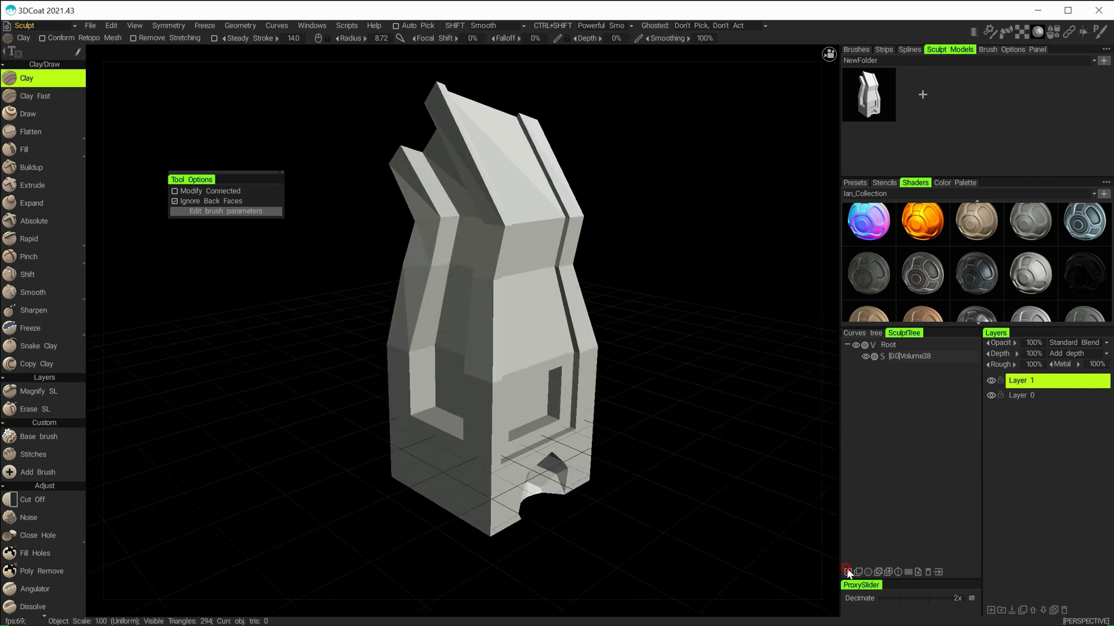
click(865, 357)
click(865, 357)
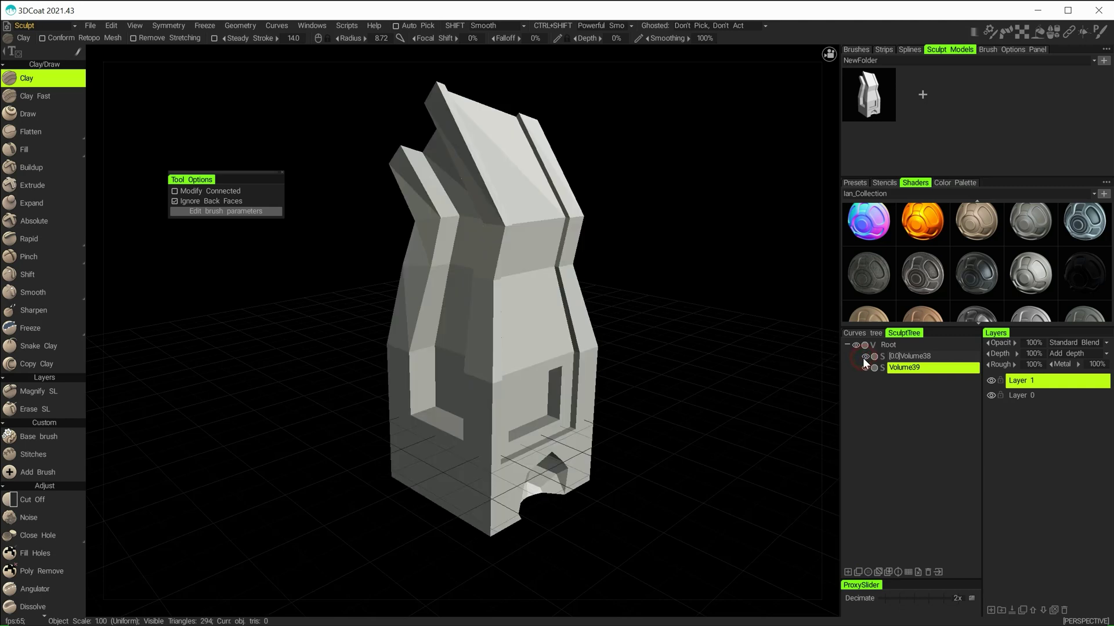
click(915, 358)
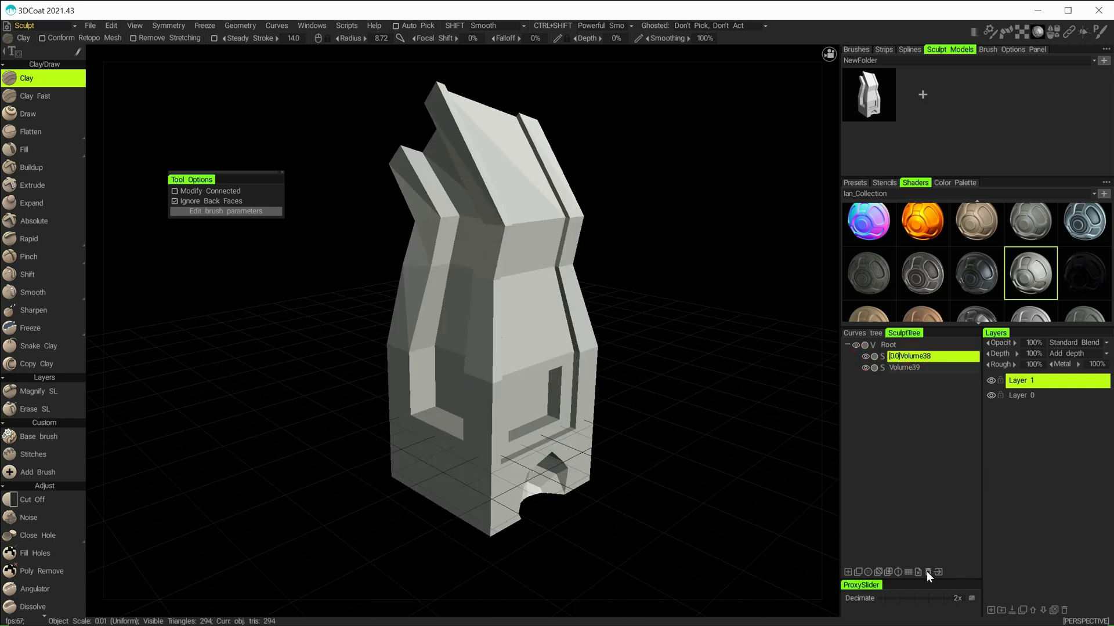
click(927, 572)
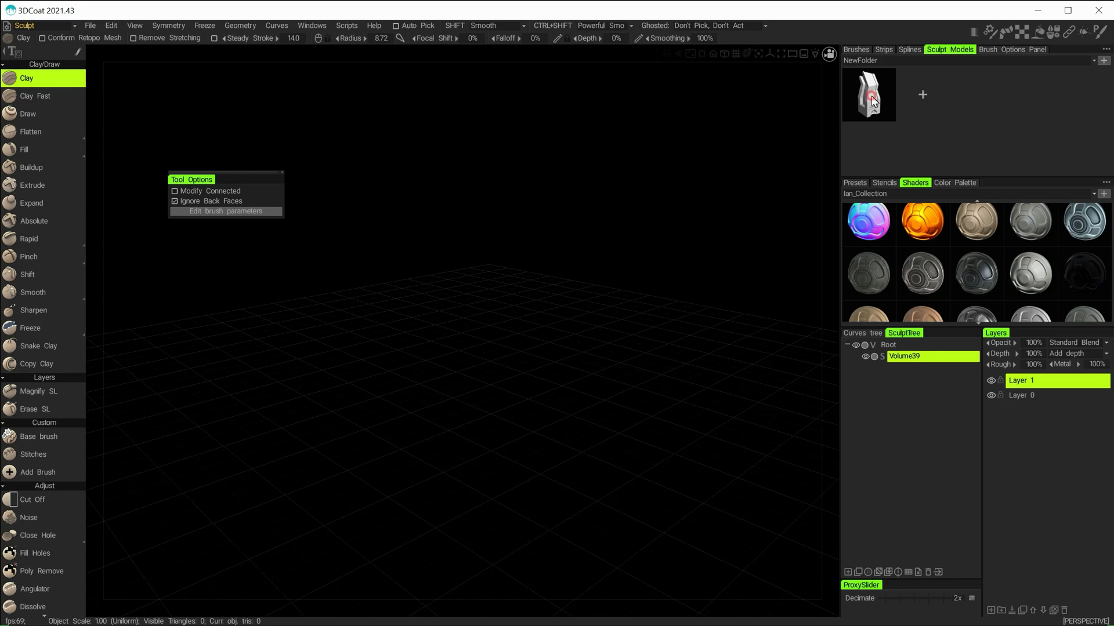
Step: Import the library model again into the empty volume with five rounds of flat subdivision, ending with the Clay brush active
click(872, 99)
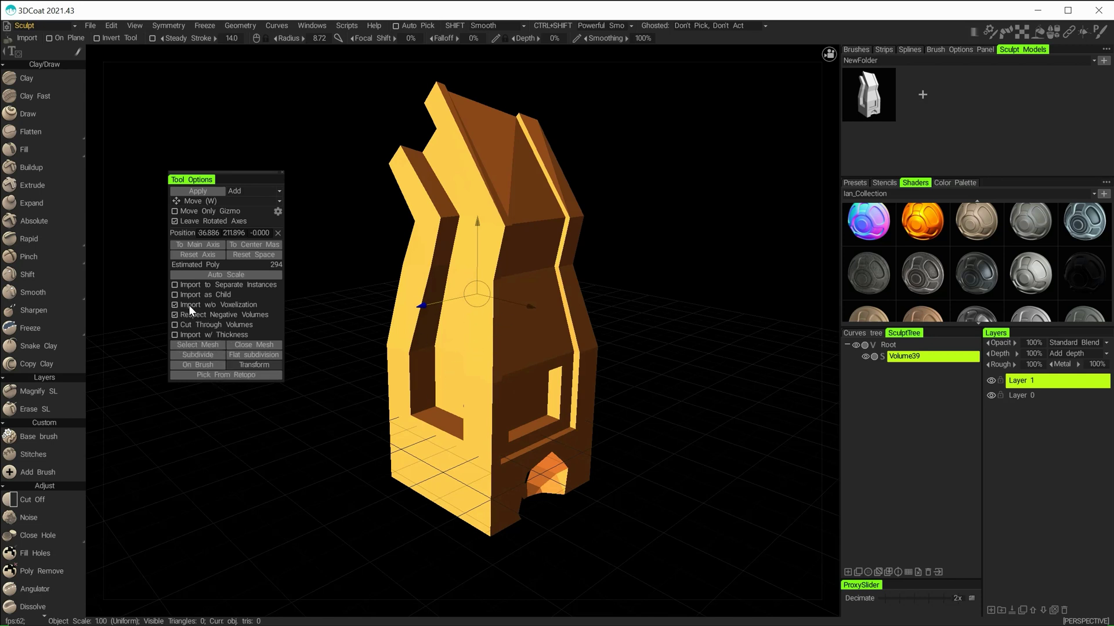
click(252, 360)
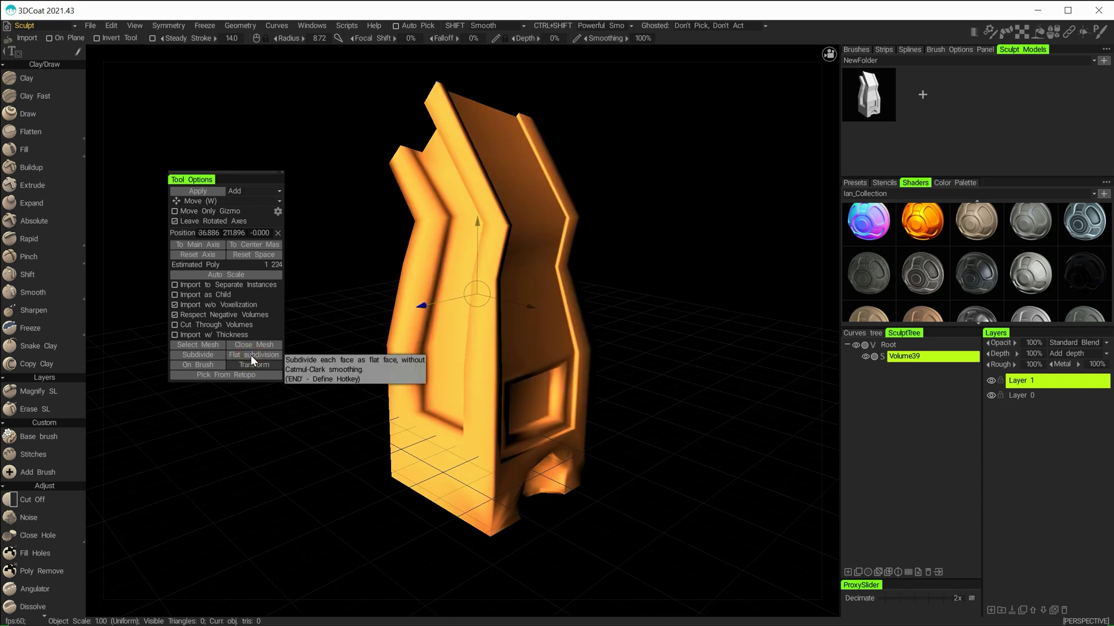
click(251, 357)
click(252, 356)
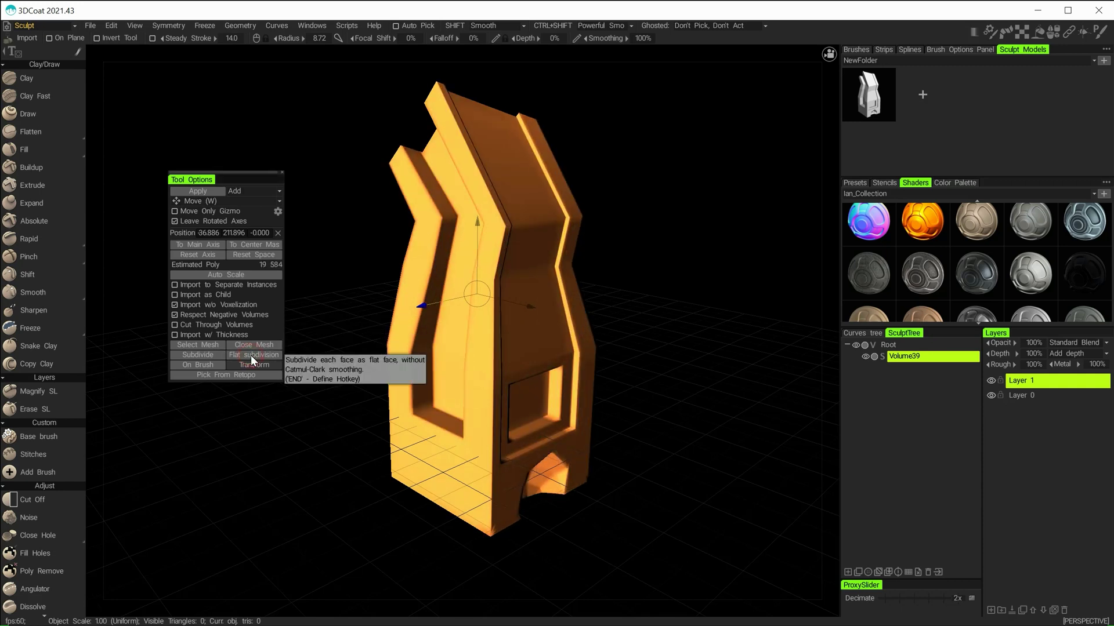
click(251, 355)
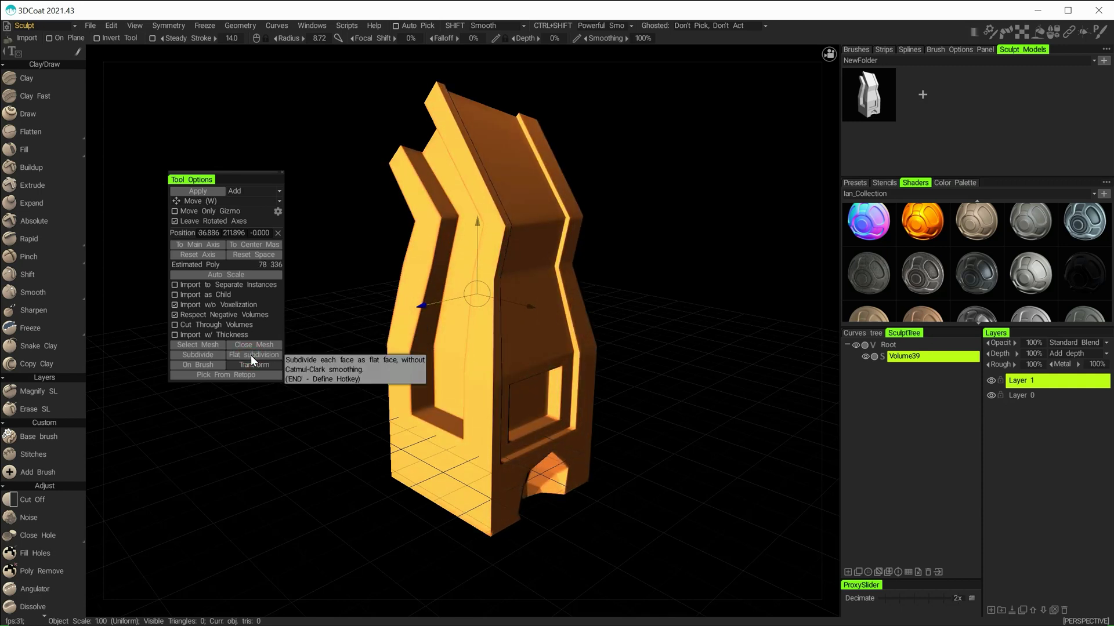
click(251, 355)
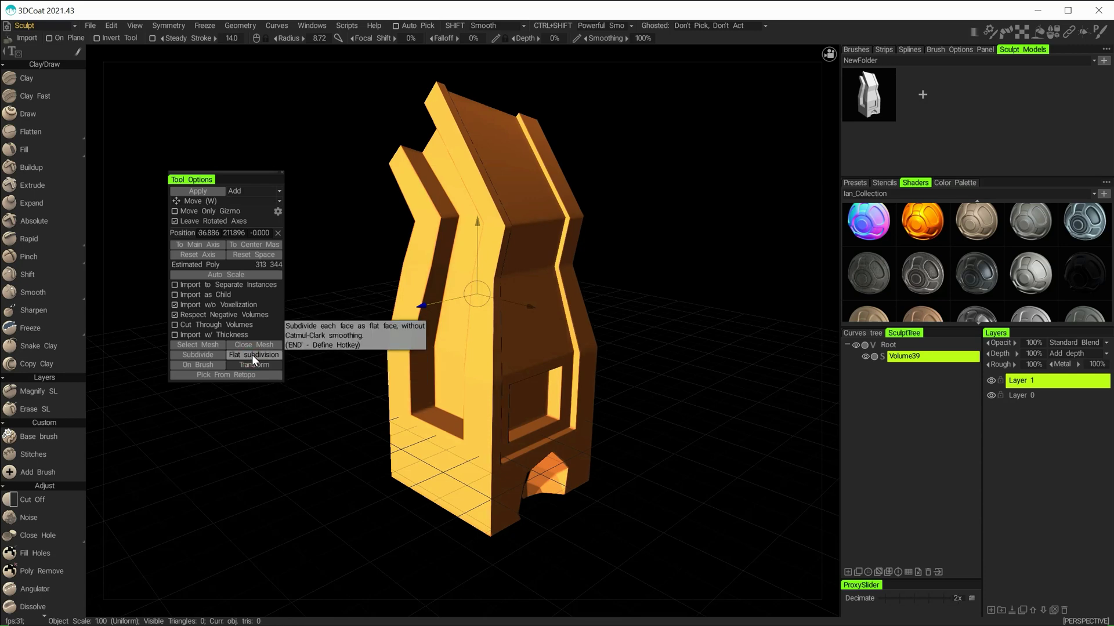
alt+drag(600, 344, 484, 339)
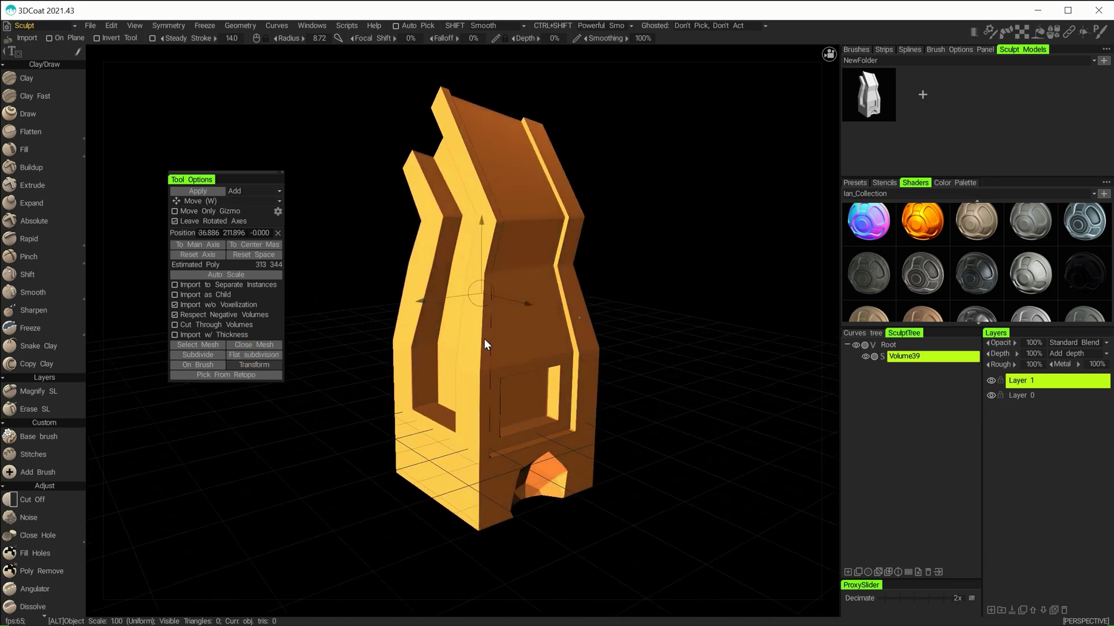
click(208, 192)
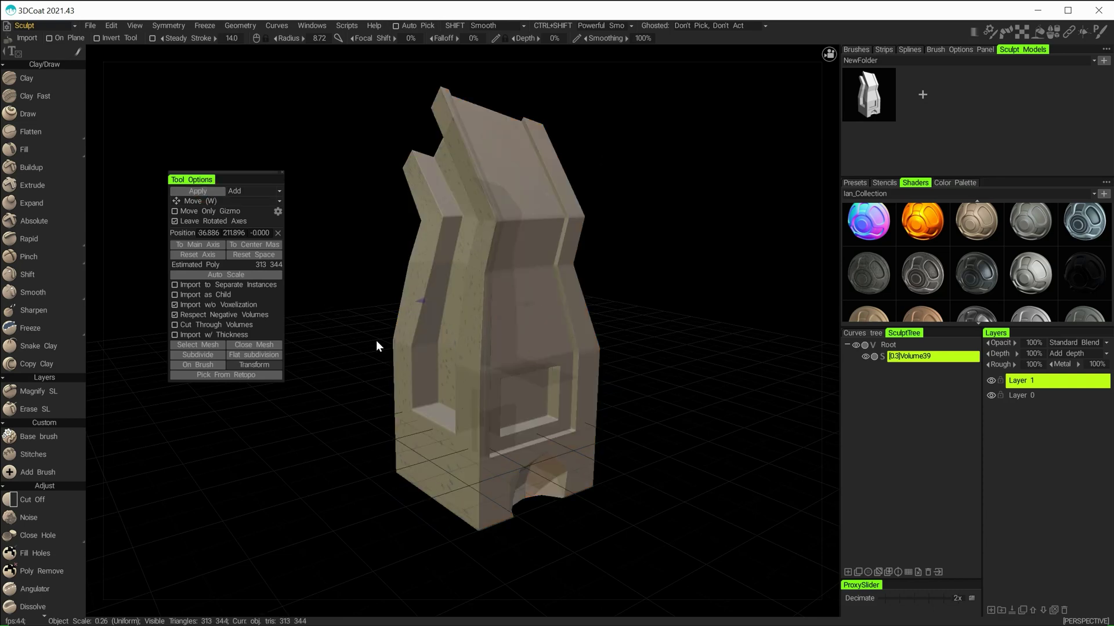
click(50, 73)
Step: Examine the density of the subdivided mesh up close in wireframe and shaded display
mouse_move(453, 325)
alt+mouse_down()
mouse_move(506, 325)
mouse_move(503, 373)
mouse_move(590, 332)
alt+mouse_up()
scroll(580, 349, up, 10)
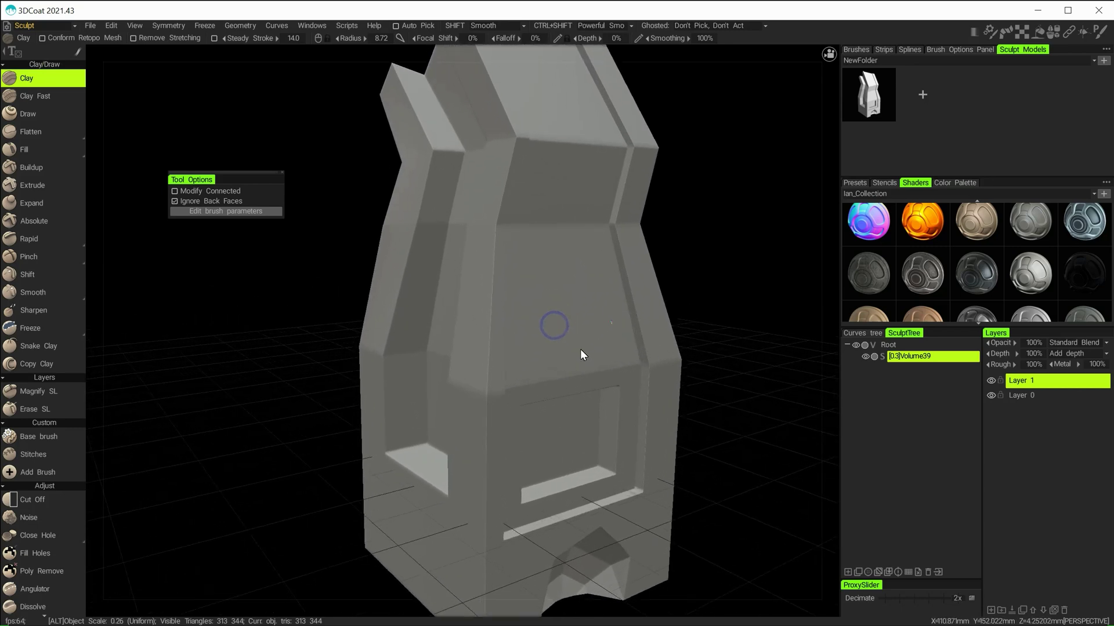
alt+drag(574, 492, 534, 510)
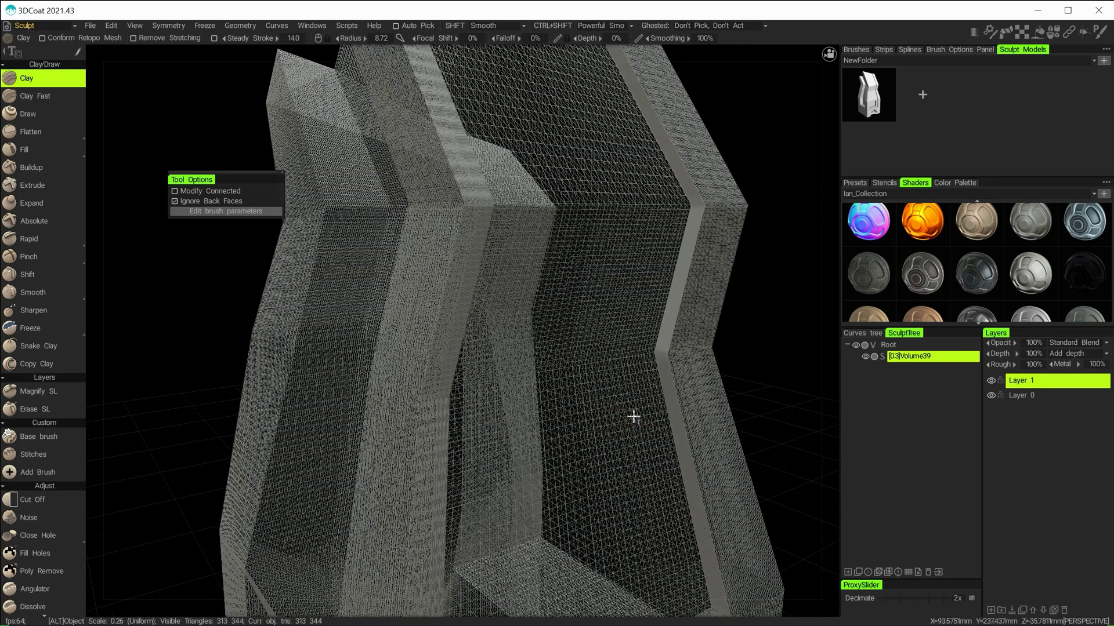
alt+drag(634, 418, 631, 380)
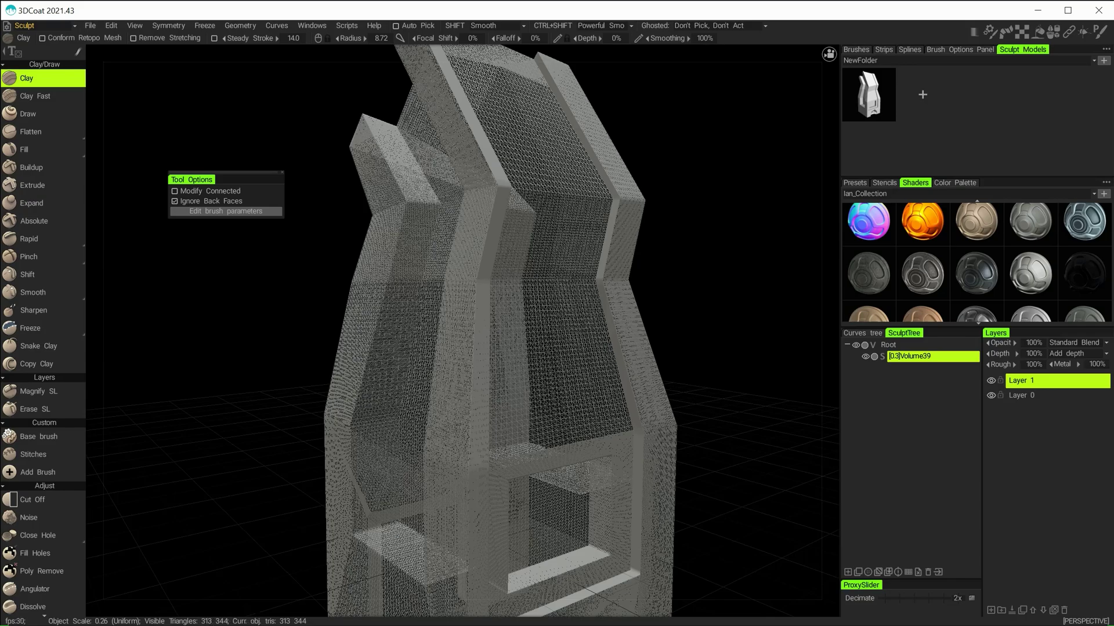
alt+drag(571, 331, 513, 316)
key(w)
alt+drag(547, 362, 538, 289)
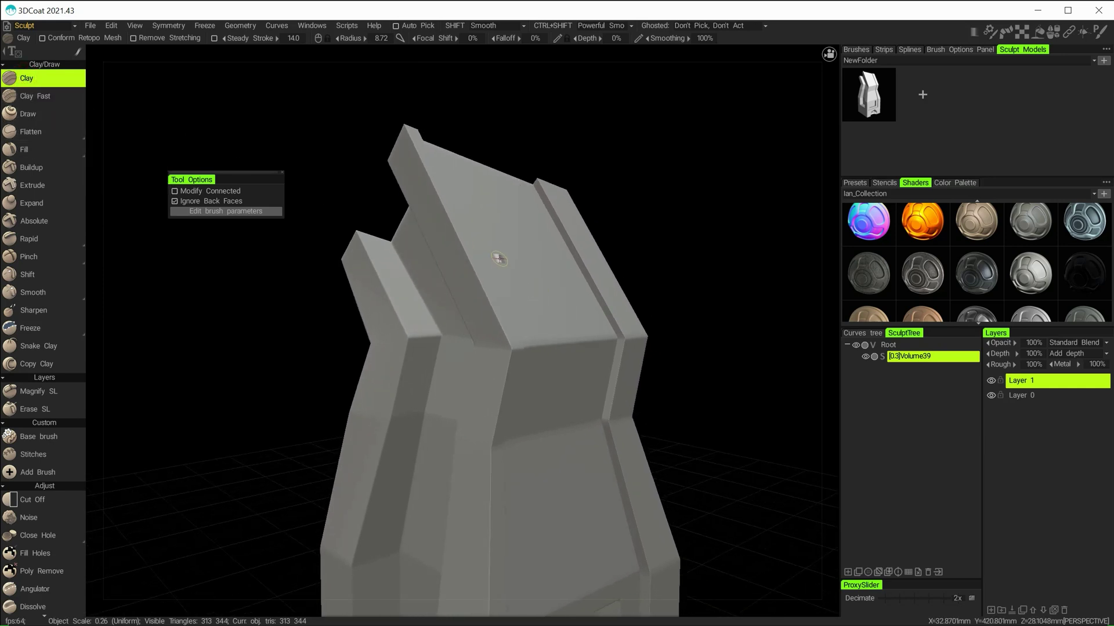
Step: Sculpt Clay strokes over the model's upper front face with a 33.3 brush radius and 45% depth
mouse_move(518, 268)
right_down()
mouse_move(556, 266)
mouse_move(521, 273)
right_up()
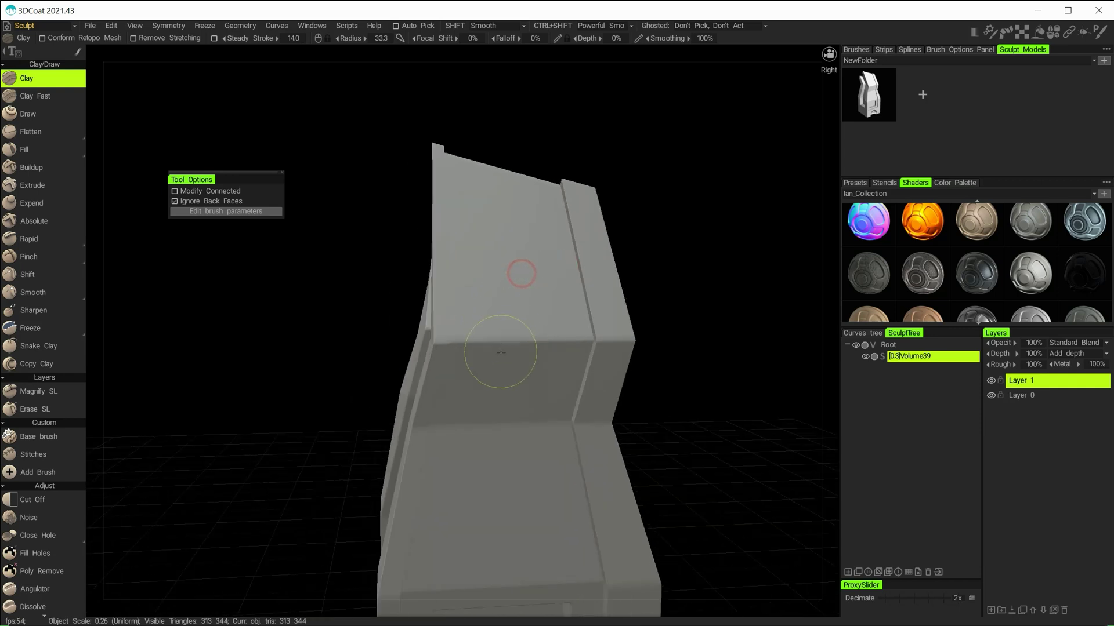
mouse_move(512, 315)
right_down()
mouse_move(503, 295)
mouse_move(522, 276)
right_up()
drag(522, 276, 498, 361)
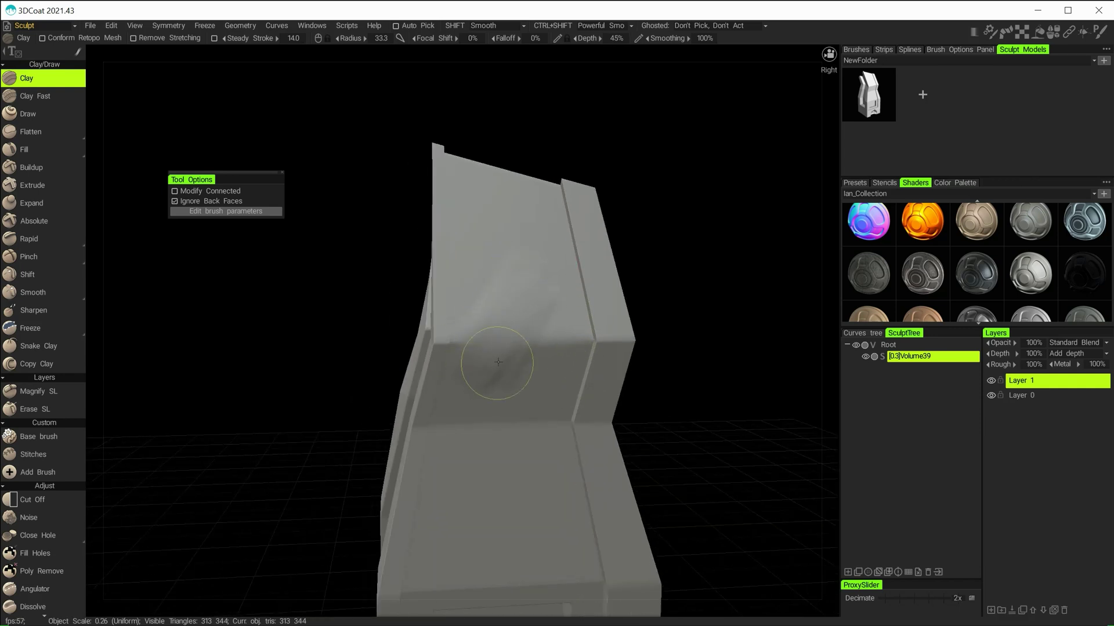
mouse_move(500, 352)
right_down()
mouse_move(587, 348)
mouse_move(435, 238)
right_up()
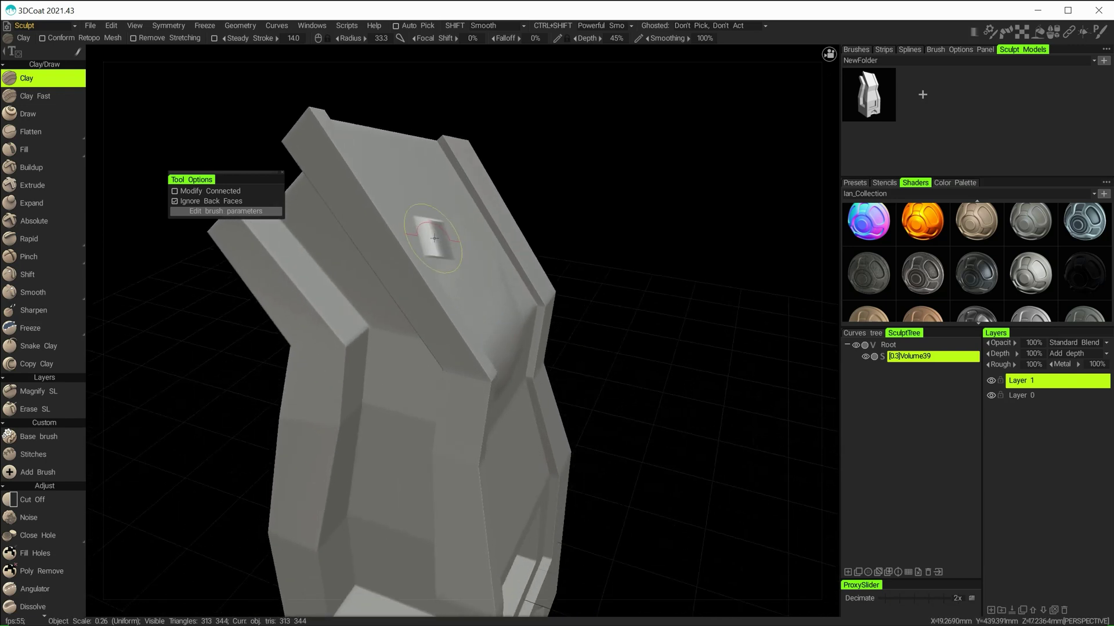
drag(482, 272, 508, 301)
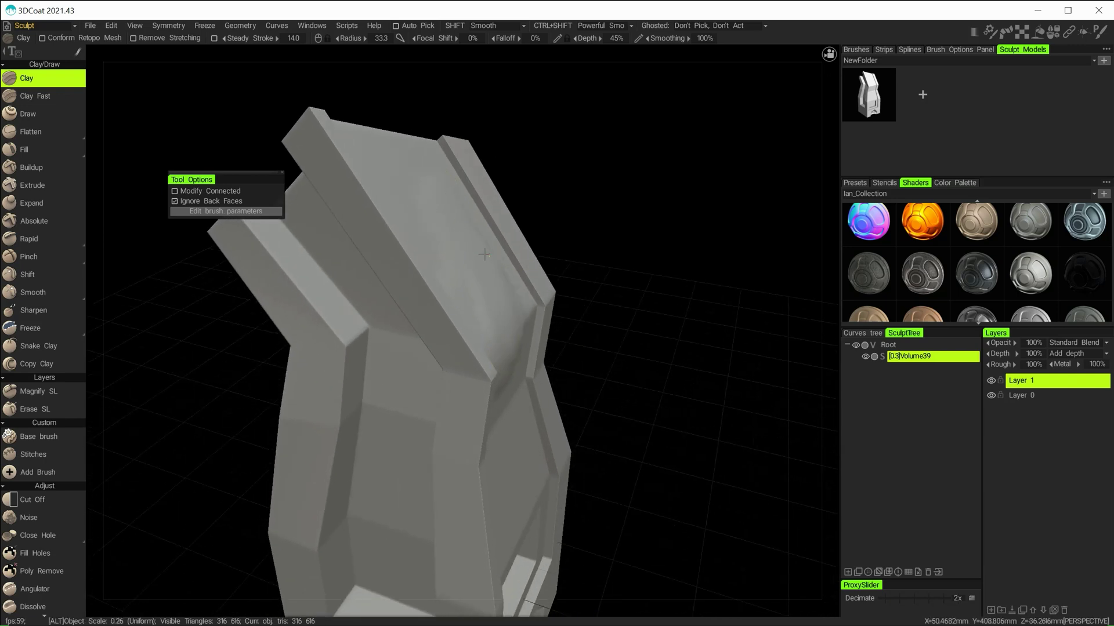
right_drag(504, 264, 472, 249)
Step: Switch to the Move brush, enlarge its radius to 172, and pull the model's upper front and top into a curve
key(space)
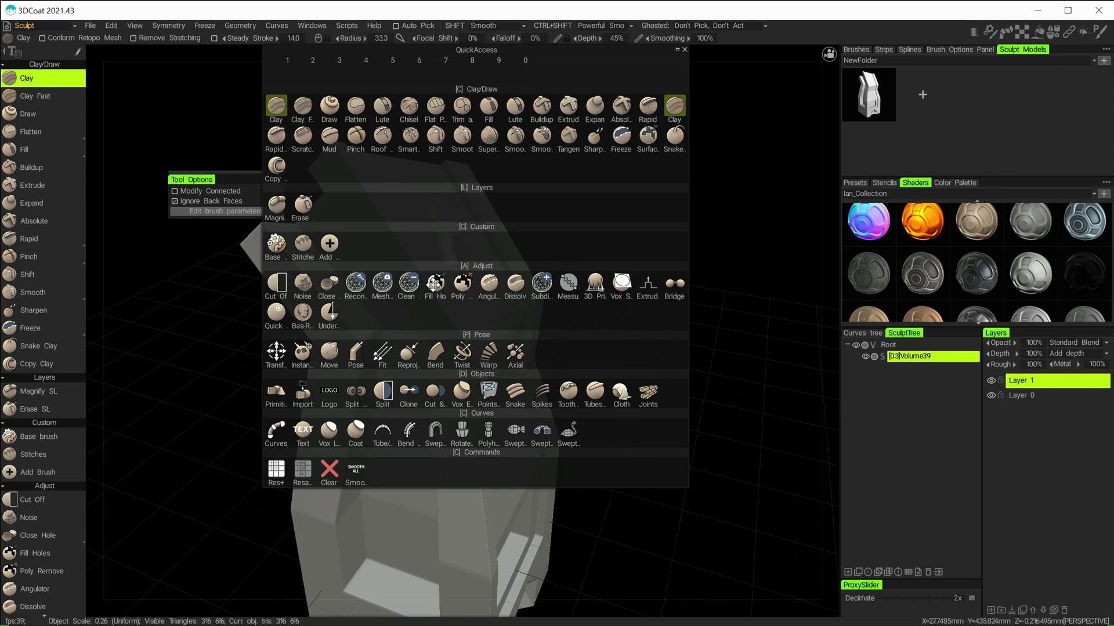
click(328, 357)
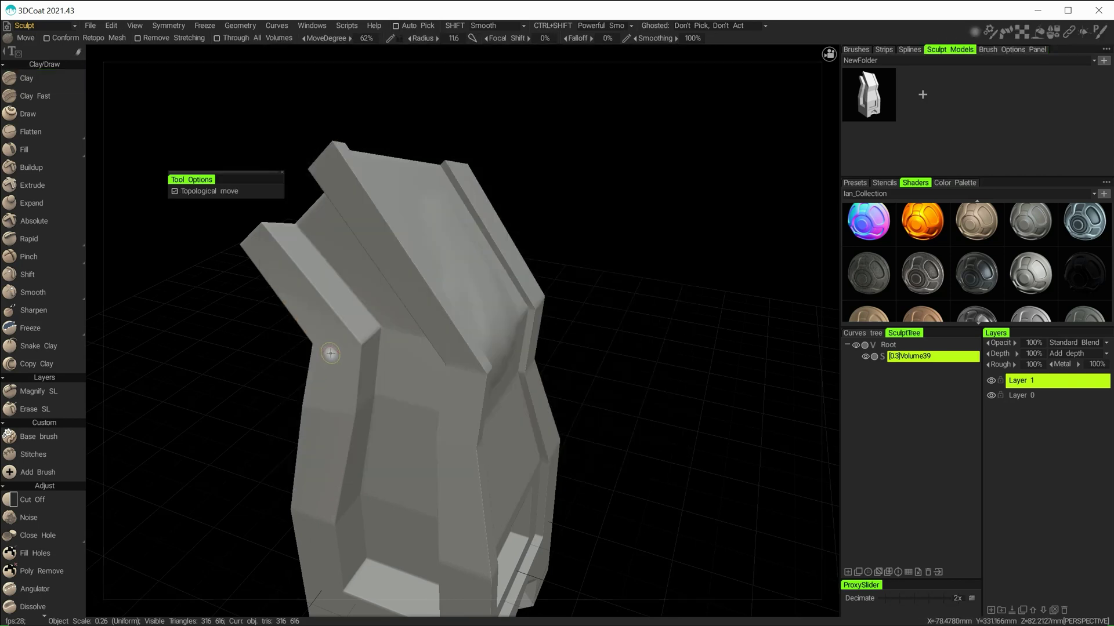
right_drag(463, 220, 544, 204)
drag(586, 190, 544, 273)
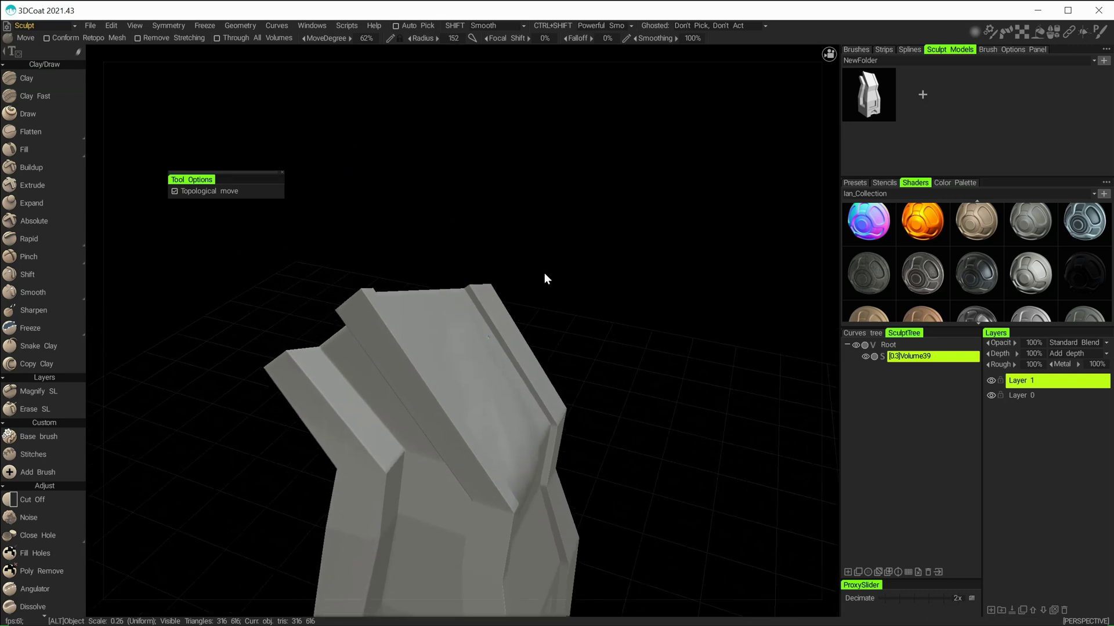
mouse_move(442, 332)
right_down()
mouse_move(425, 331)
mouse_move(468, 341)
mouse_move(444, 328)
mouse_move(466, 323)
right_up()
drag(473, 318, 501, 266)
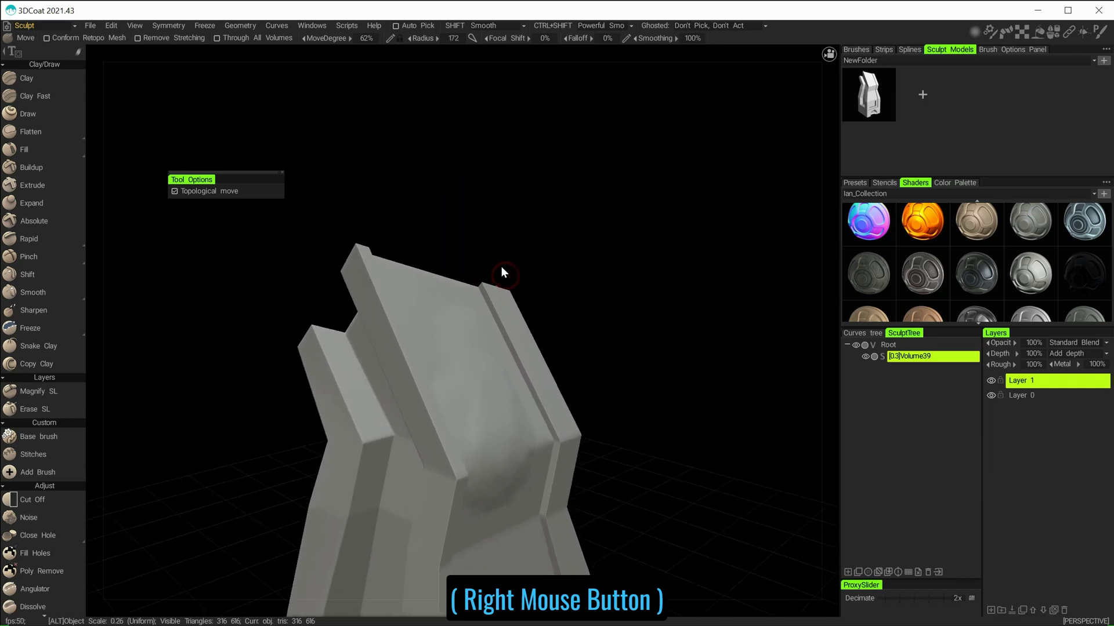
right_drag(501, 266, 495, 298)
mouse_move(496, 297)
mouse_down()
mouse_move(405, 267)
mouse_move(487, 301)
mouse_move(559, 369)
mouse_move(524, 290)
mouse_move(460, 301)
mouse_move(442, 216)
mouse_move(482, 329)
mouse_move(369, 335)
mouse_move(497, 308)
mouse_up()
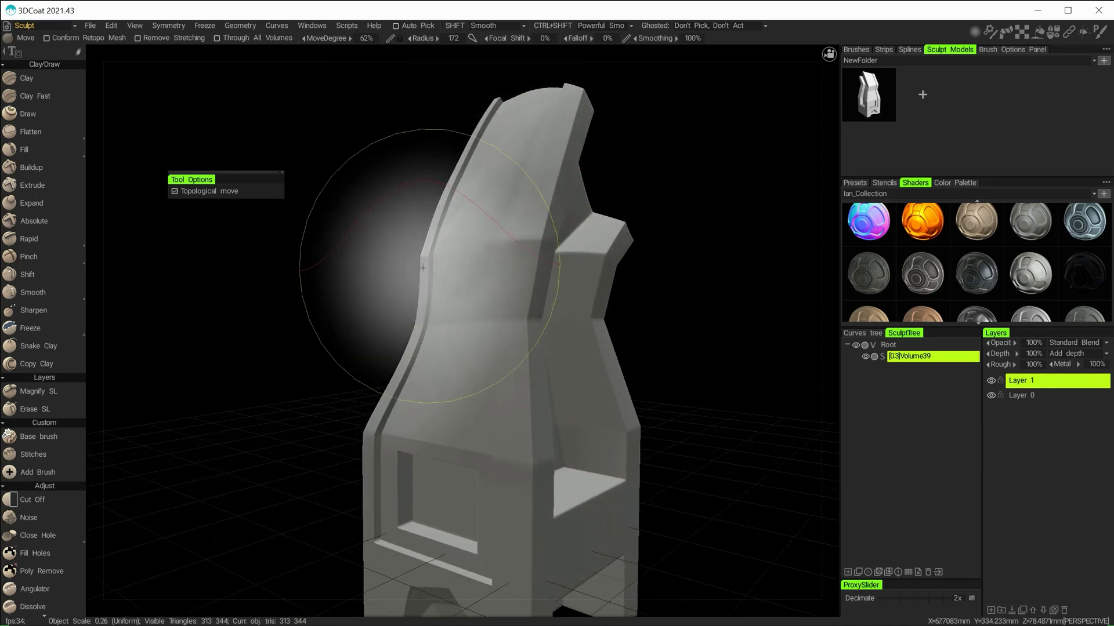
Step: Reshape the front and side edges with the Move brush, then bulge the upper front using a smaller radius of about 93
mouse_move(410, 335)
mouse_down()
mouse_move(440, 298)
mouse_move(476, 87)
mouse_move(327, 292)
mouse_up()
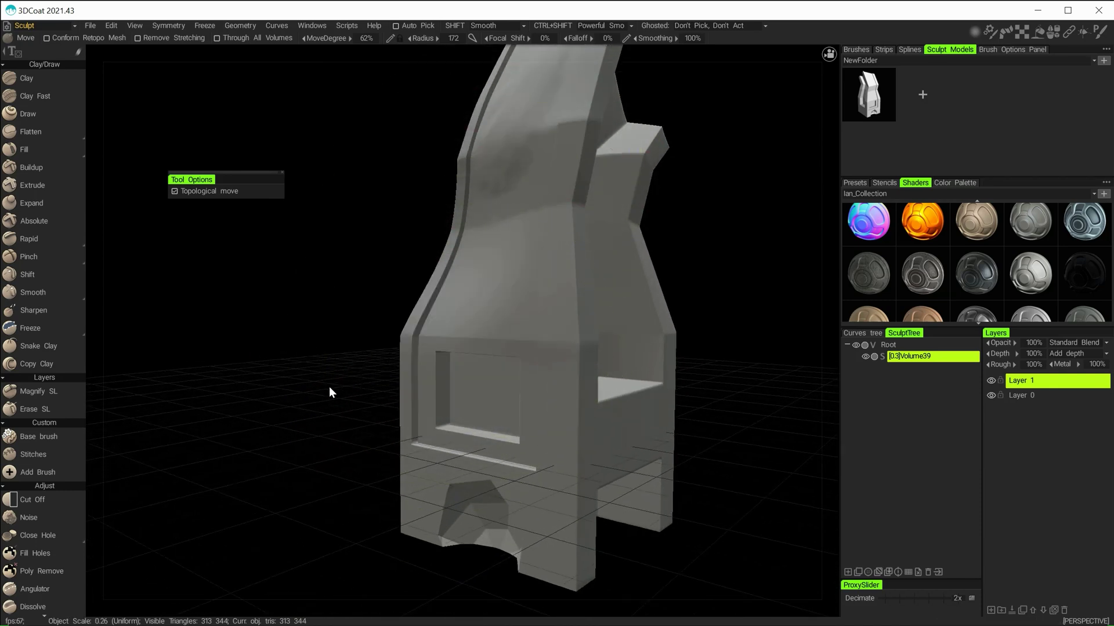
mouse_move(329, 388)
mouse_down()
mouse_move(486, 360)
mouse_move(450, 403)
mouse_move(368, 318)
mouse_up()
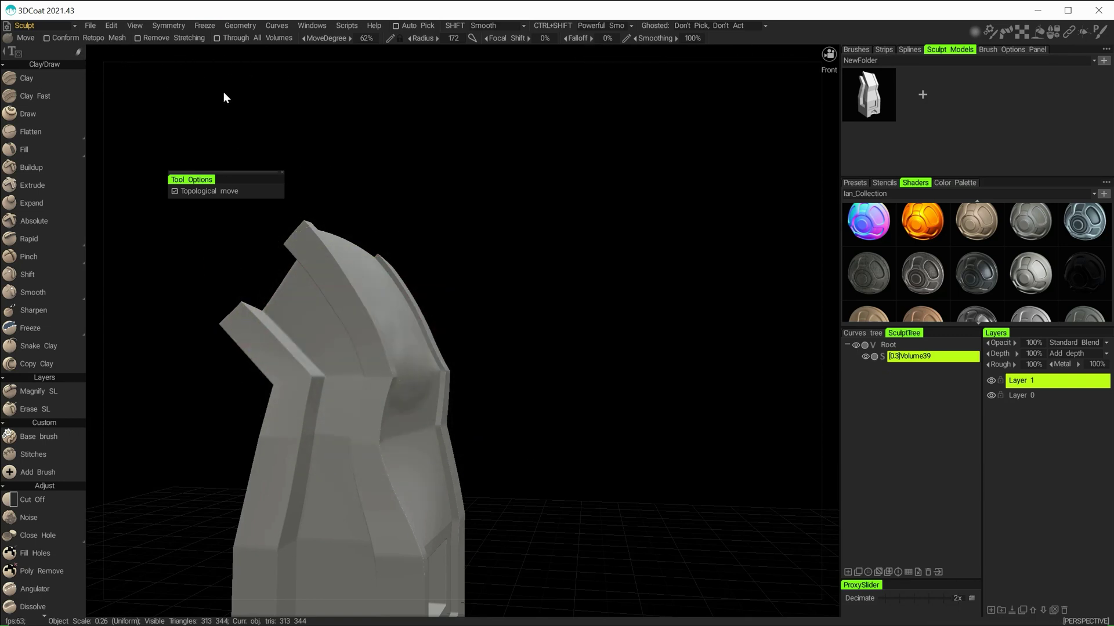
mouse_move(410, 298)
alt+mouse_down()
mouse_move(454, 270)
mouse_move(447, 329)
mouse_move(441, 318)
alt+mouse_up()
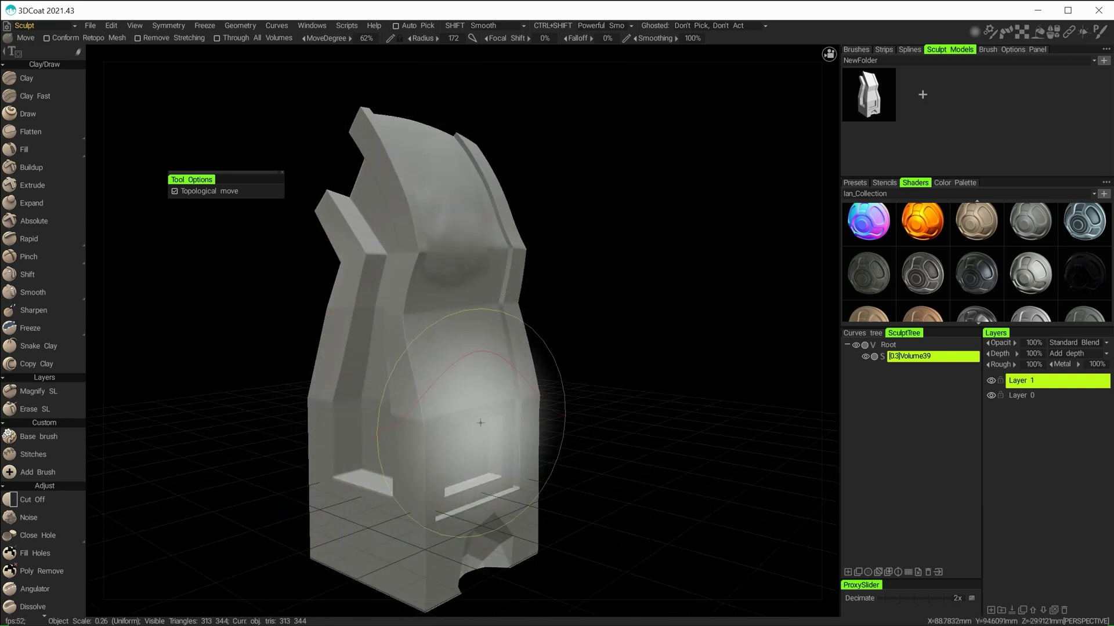
drag(424, 273, 432, 287)
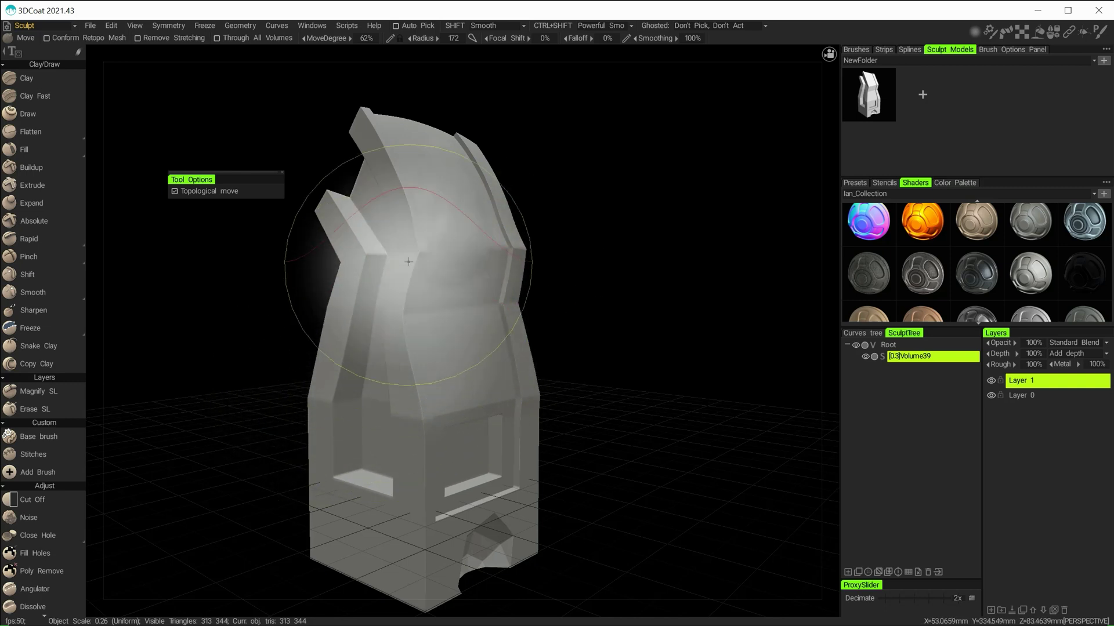
alt+drag(408, 262, 457, 323)
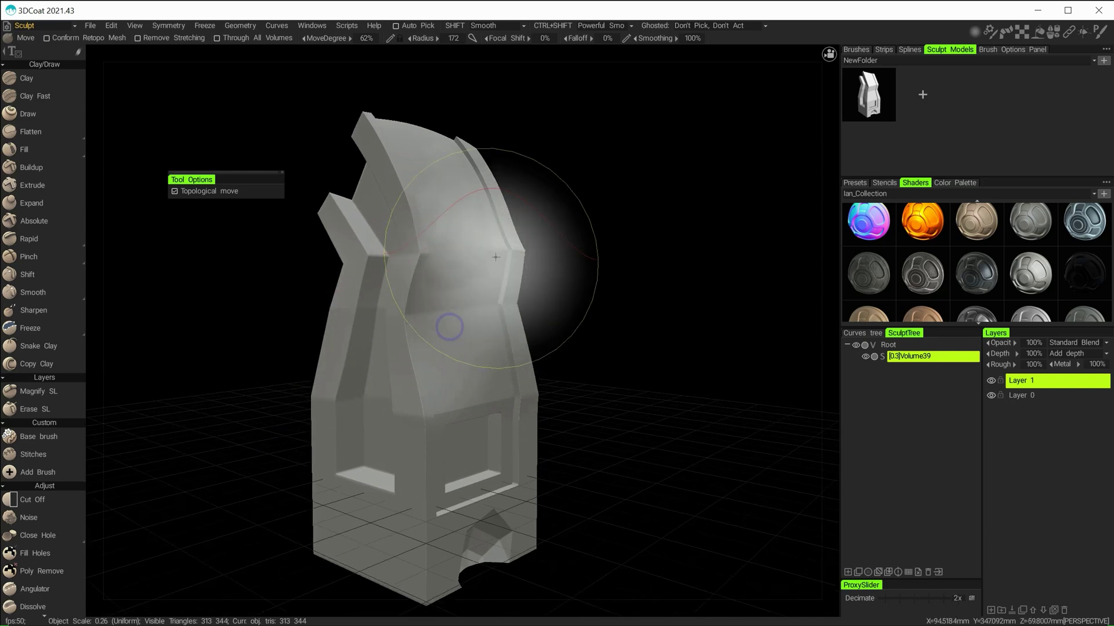
alt+drag(411, 286, 468, 288)
scroll(458, 350, up, 6)
right_drag(468, 288, 371, 299)
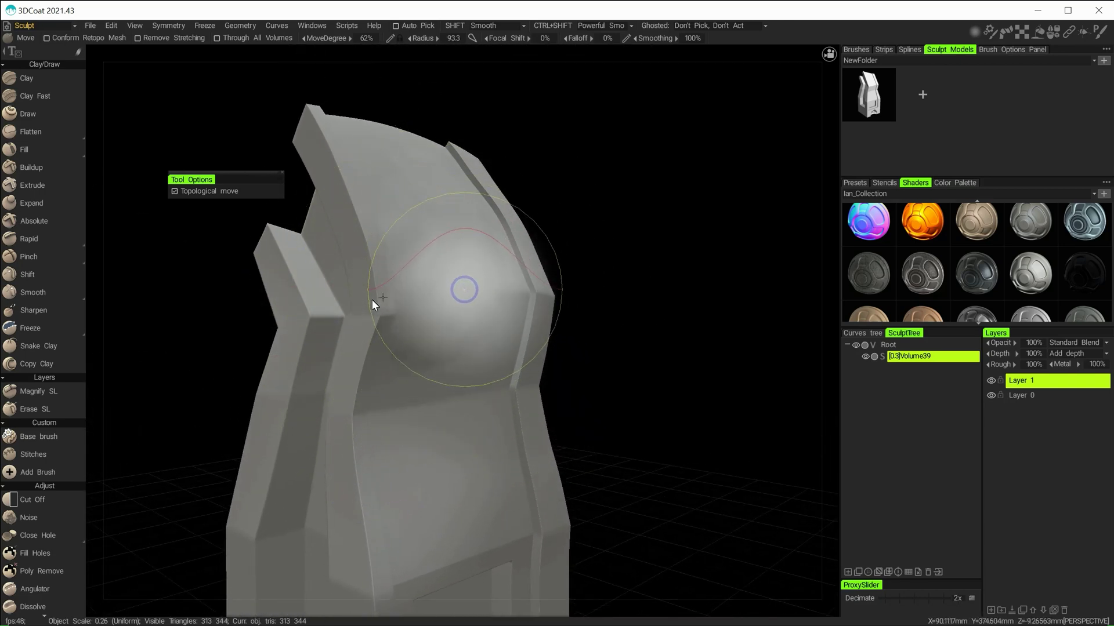
Step: Roughen the front face, window recess and arch cutout with Clay strokes at radius 52.3, using the orange shader for display
click(36, 82)
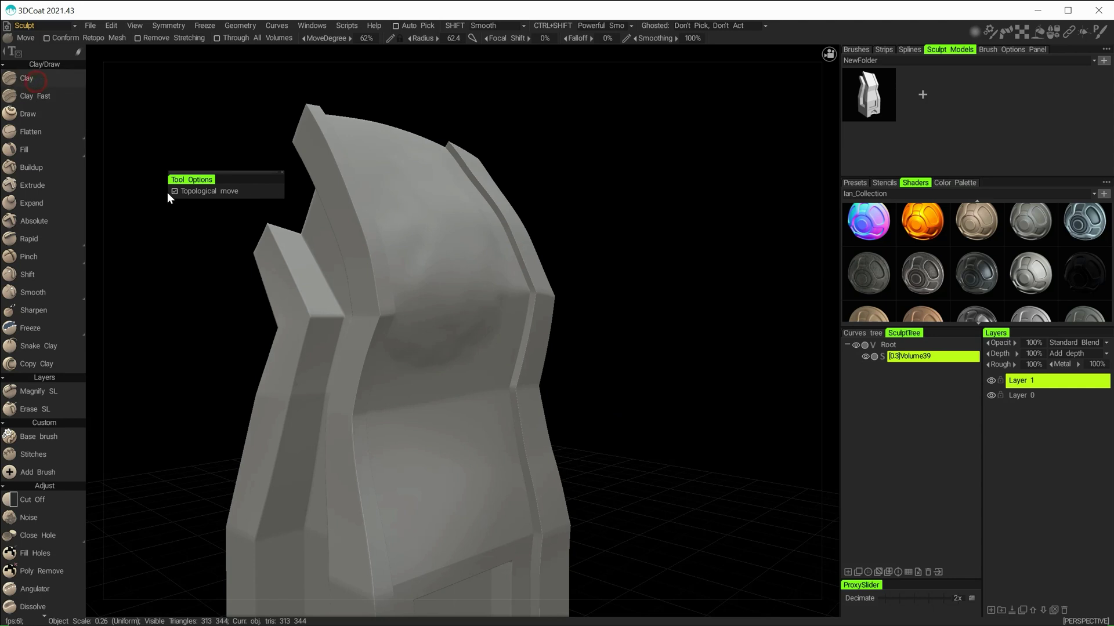
mouse_move(473, 313)
mouse_down()
mouse_move(406, 287)
mouse_move(470, 384)
mouse_up()
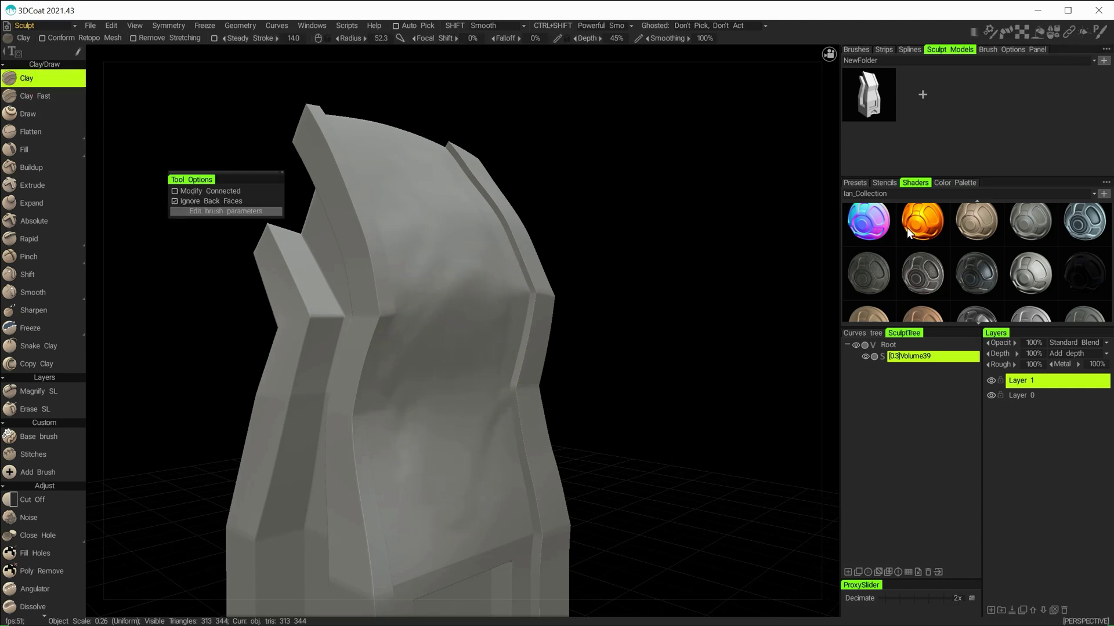
click(922, 222)
mouse_move(616, 340)
alt+mouse_down()
mouse_move(652, 255)
mouse_move(599, 273)
mouse_move(645, 294)
mouse_move(627, 304)
alt+mouse_up()
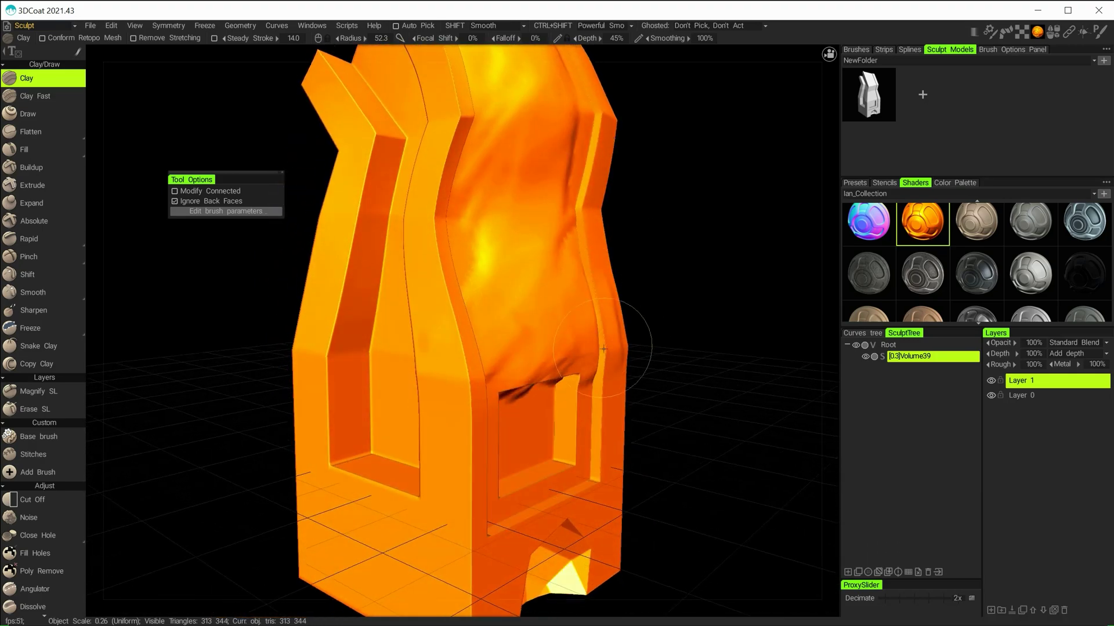
mouse_move(592, 348)
alt+mouse_down()
mouse_move(586, 290)
mouse_move(622, 337)
mouse_move(634, 294)
mouse_move(611, 256)
mouse_move(625, 310)
mouse_move(556, 360)
mouse_move(537, 321)
alt+mouse_up()
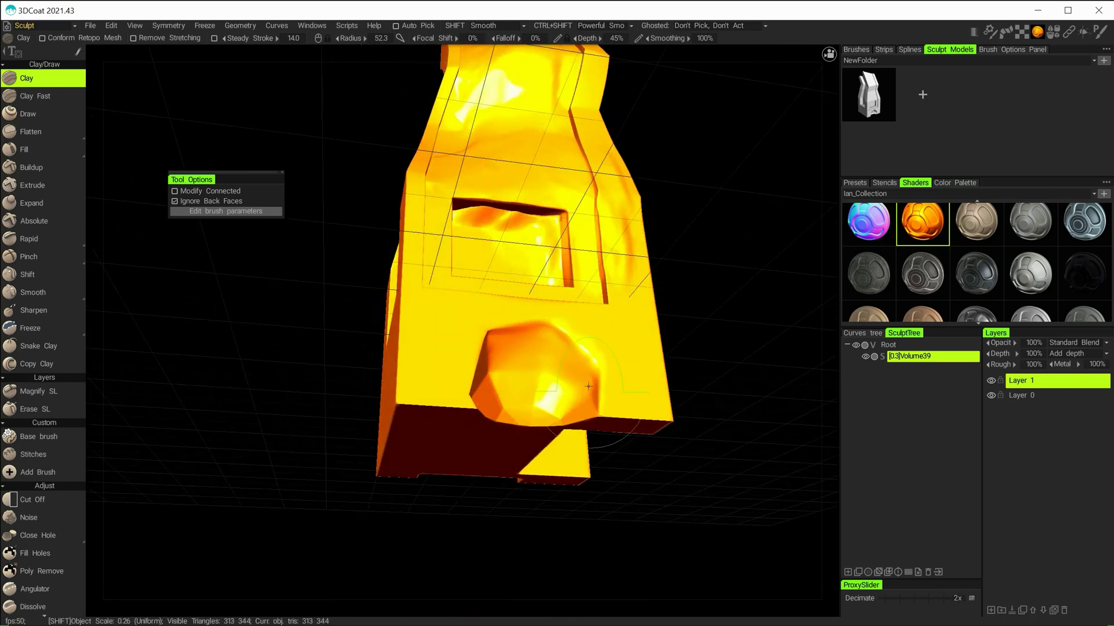
mouse_move(574, 328)
alt+mouse_down()
mouse_move(612, 328)
mouse_move(599, 389)
mouse_move(851, 312)
alt+mouse_up()
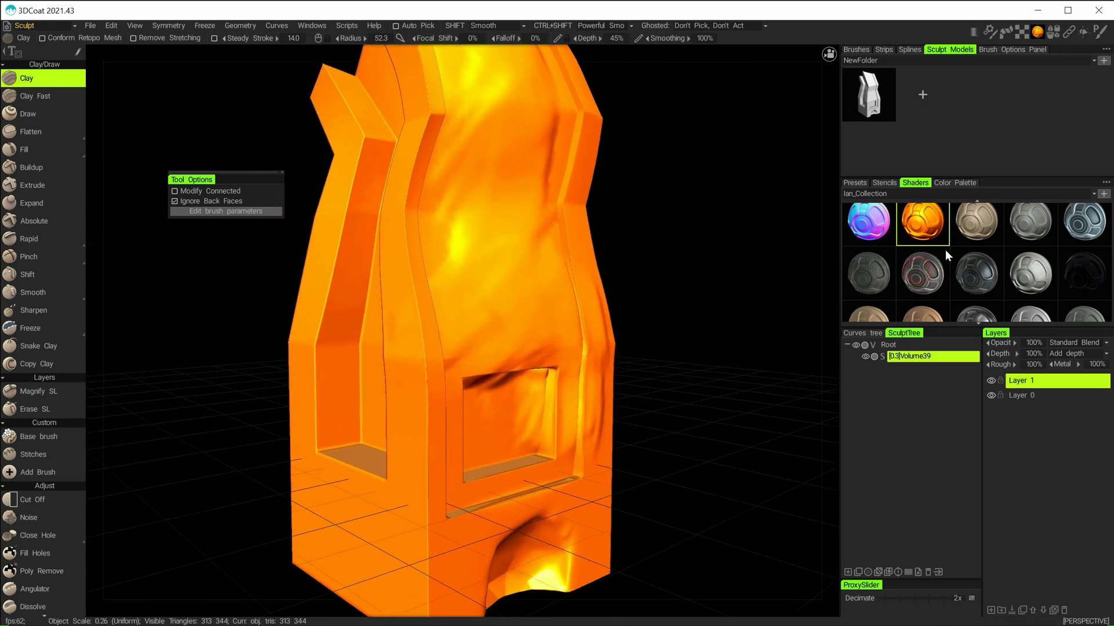
Step: Assign the beige clay shader to the sculpted model and inspect its surface detail
click(976, 227)
mouse_move(711, 273)
alt+mouse_down()
mouse_move(726, 383)
mouse_move(723, 294)
mouse_move(654, 279)
mouse_move(641, 323)
mouse_move(709, 351)
alt+mouse_up()
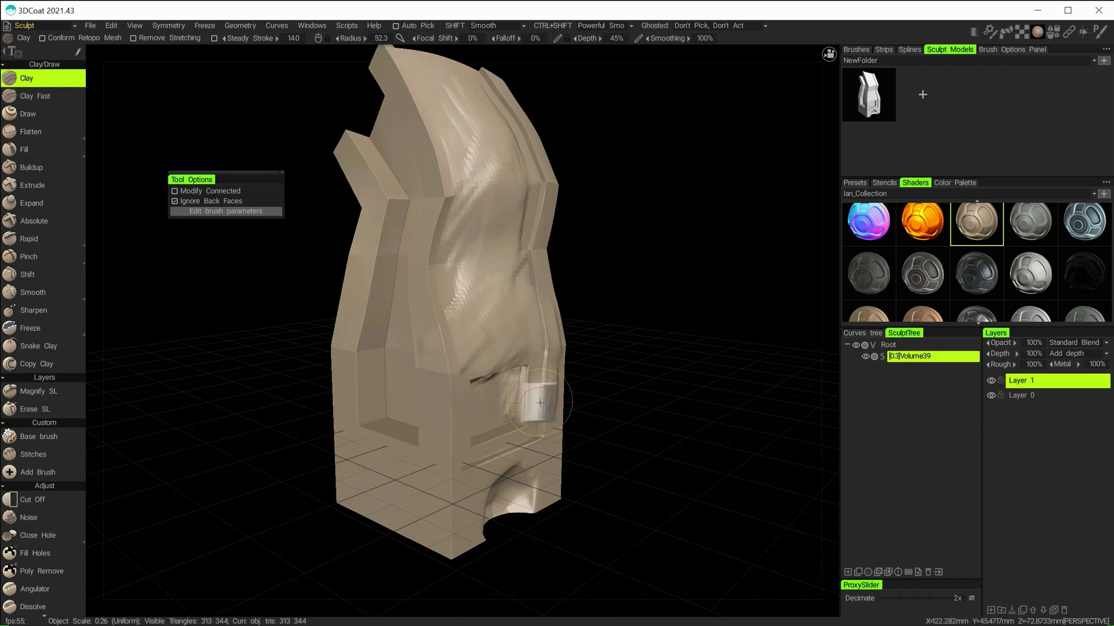
mouse_move(540, 402)
right_down()
mouse_move(612, 341)
mouse_move(597, 348)
right_up()
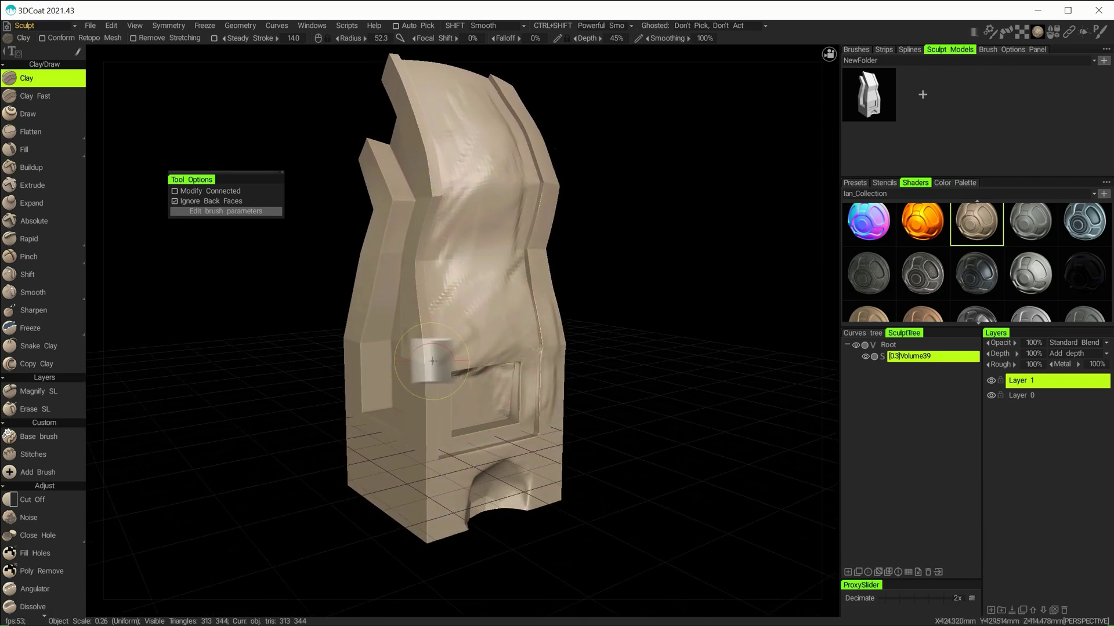
Step: Add a new empty volume to the sculpt tree and delete Volume39 with the sculpted model
click(847, 573)
click(910, 356)
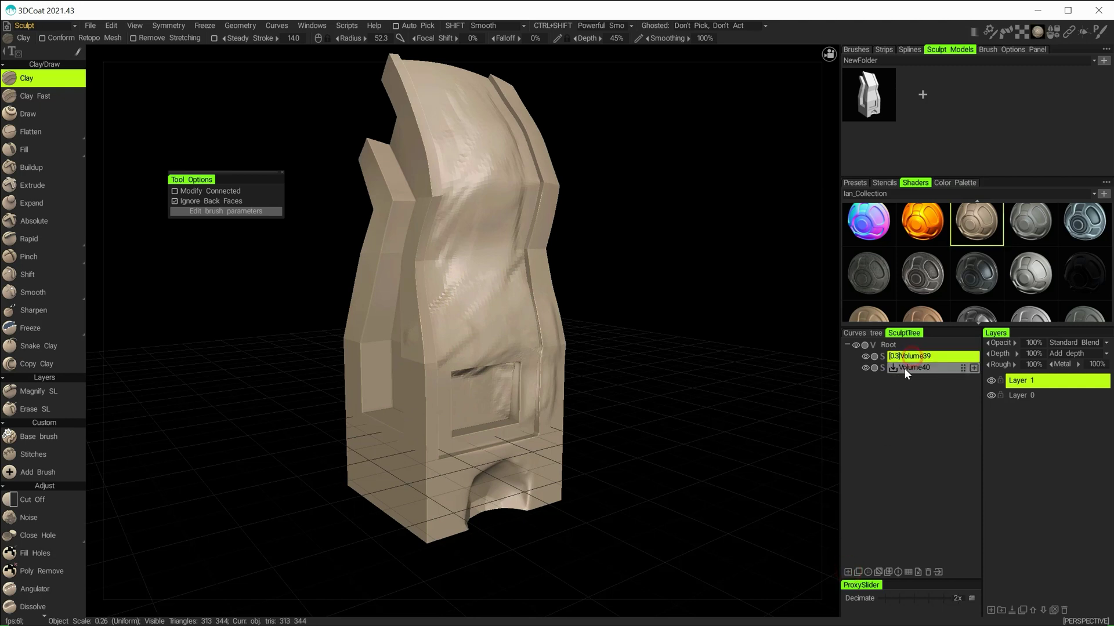
click(866, 356)
click(865, 356)
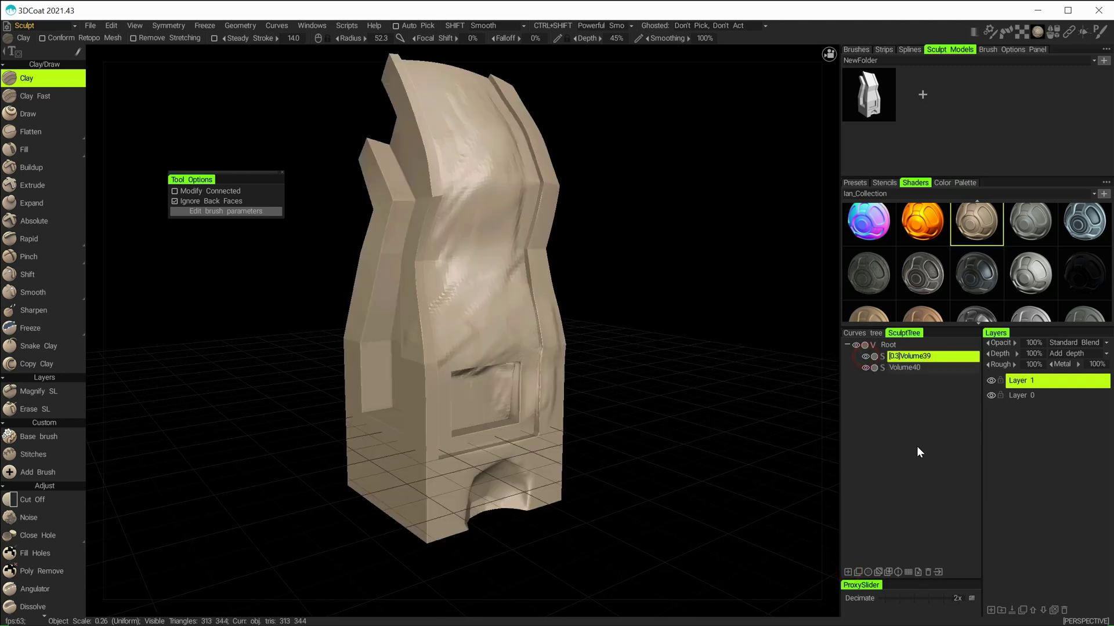
click(927, 572)
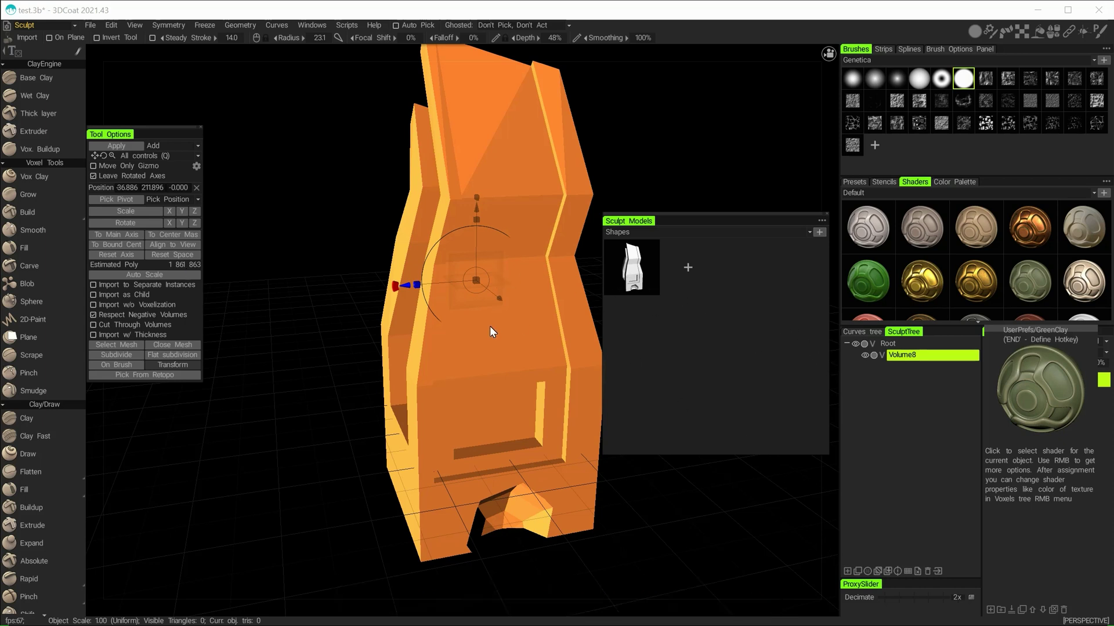
Step: Apply the library model import as voxels into Volume8, keeping its initial scale and position, and activate the Base Clay brush
click(120, 146)
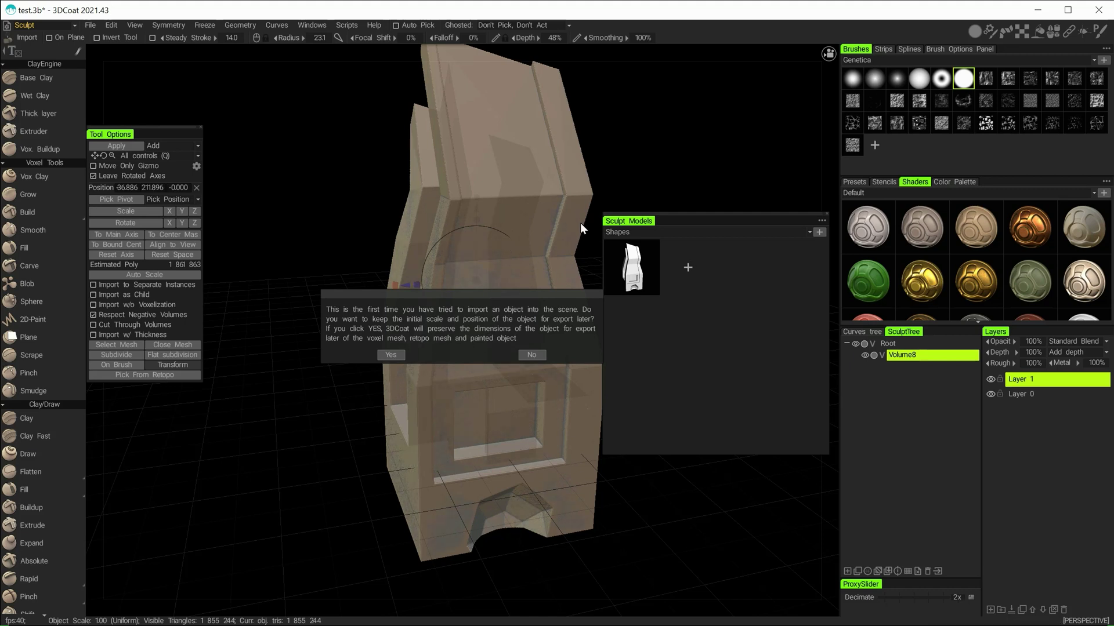
click(390, 354)
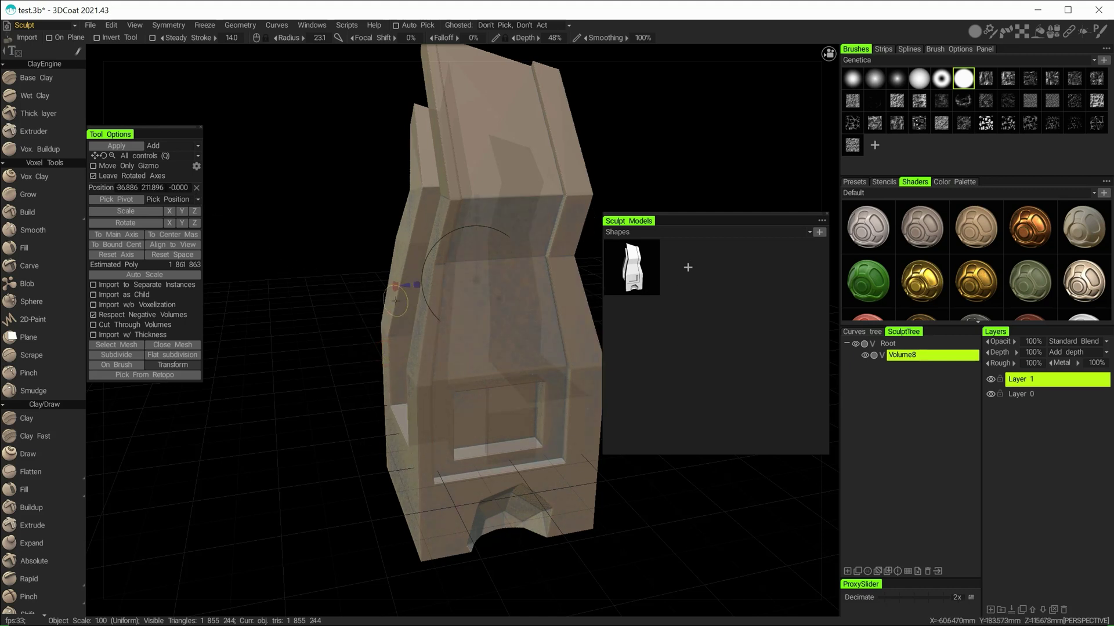
click(40, 77)
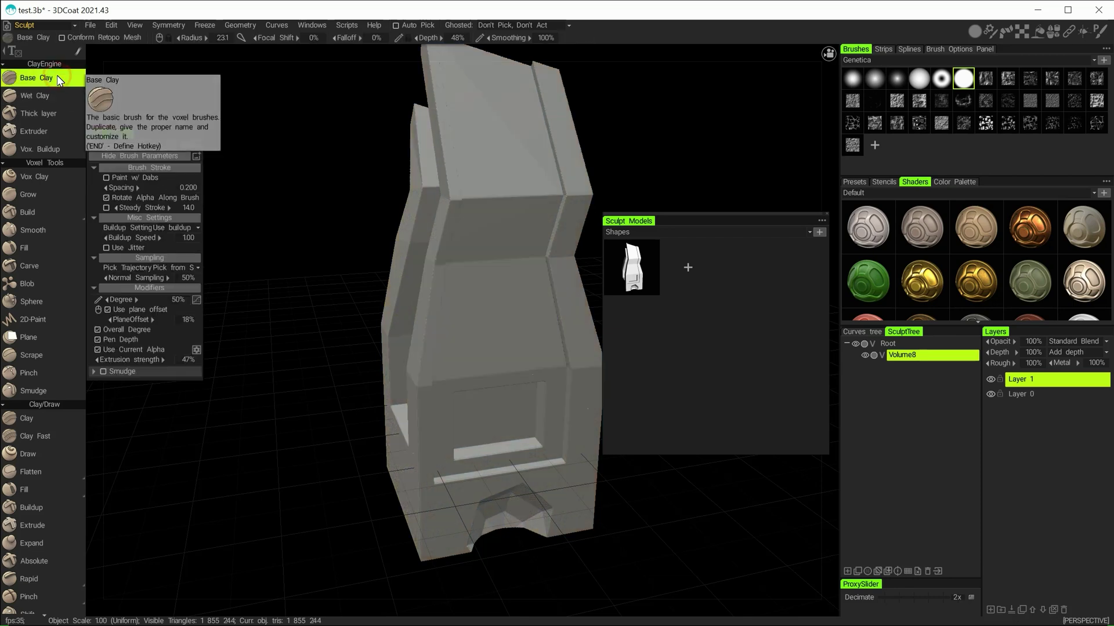
Step: Examine the voxelized model's edges and mesh density up close in wireframe and shaded display
alt+drag(454, 330, 385, 348)
scroll(435, 356, up, 3)
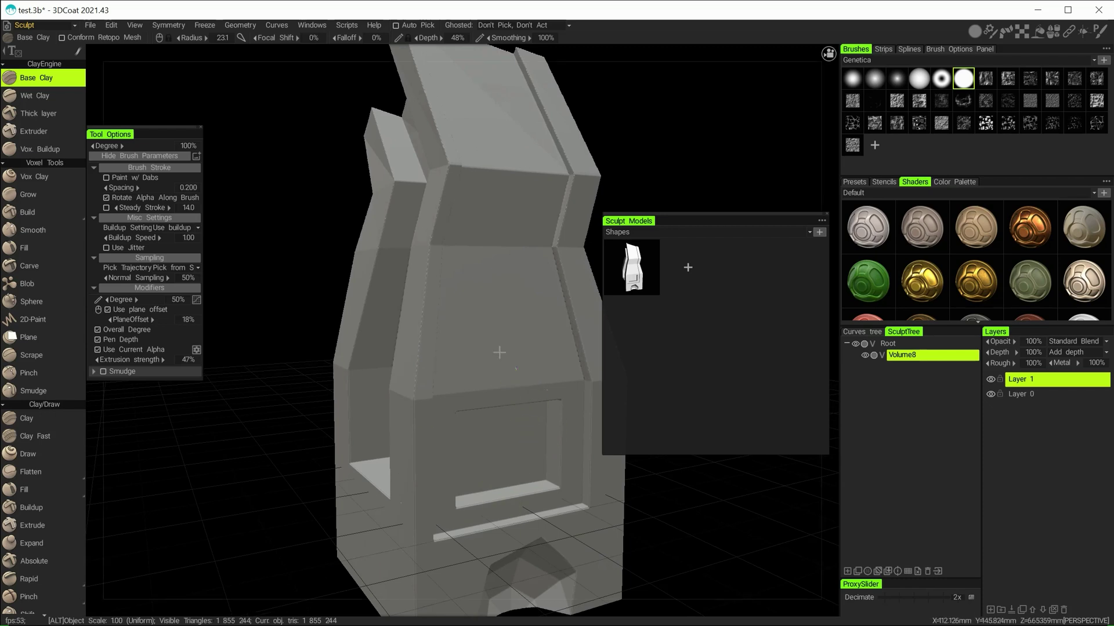
alt+drag(441, 348, 483, 352)
mouse_move(433, 313)
ctrl+alt+mouse_down()
mouse_move(458, 332)
mouse_move(432, 328)
mouse_move(398, 290)
mouse_move(389, 340)
mouse_move(313, 316)
ctrl+alt+mouse_up()
key(w)
mouse_move(458, 374)
alt+mouse_down()
mouse_move(522, 385)
mouse_move(549, 473)
mouse_move(497, 428)
alt+mouse_up()
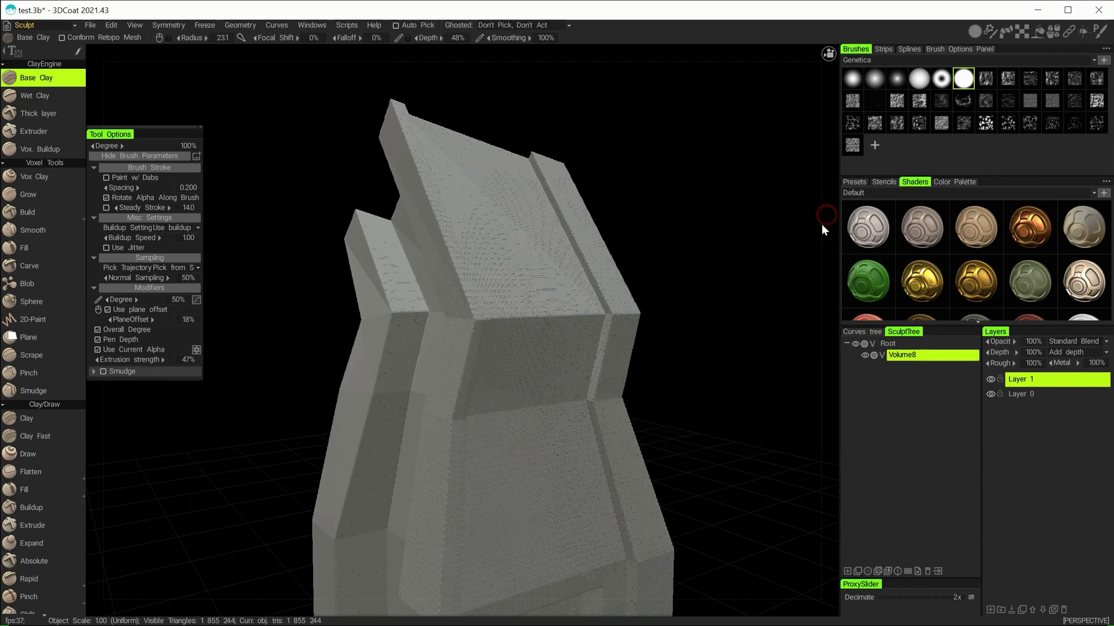
mouse_move(603, 322)
alt+mouse_down()
mouse_move(559, 309)
mouse_move(587, 332)
mouse_move(568, 315)
mouse_move(555, 236)
mouse_move(462, 288)
alt+mouse_up()
scroll(465, 289, up, 5)
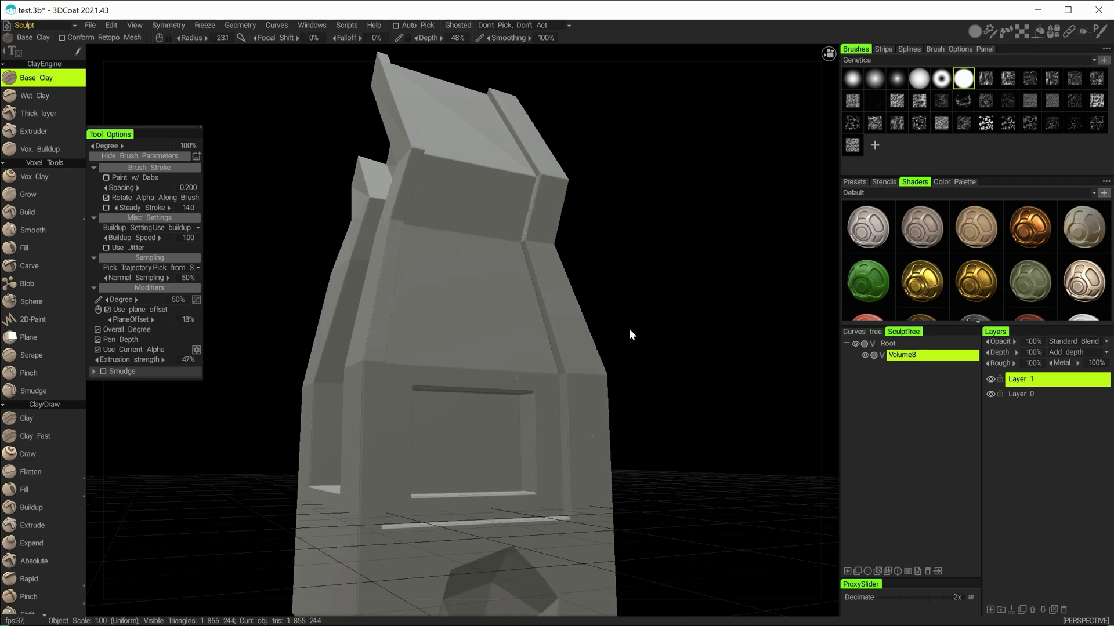
Step: Try the gold and copper shaders on the voxel model, assign the beige-gray clay shader, and activate the Vox Clay brush
click(975, 282)
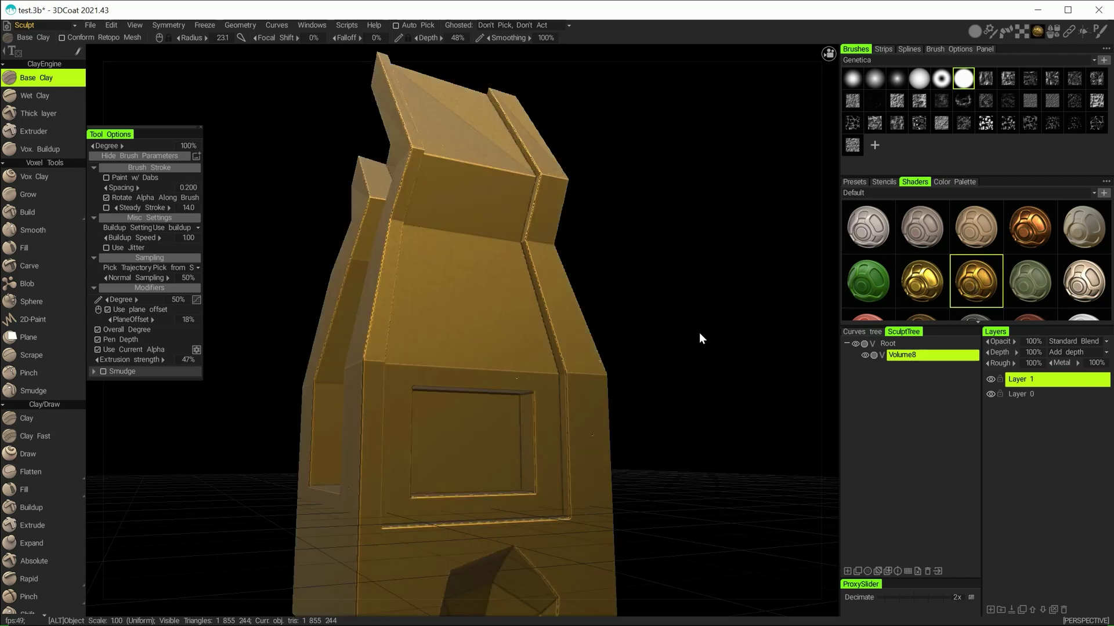
alt+drag(699, 332, 724, 303)
click(1029, 228)
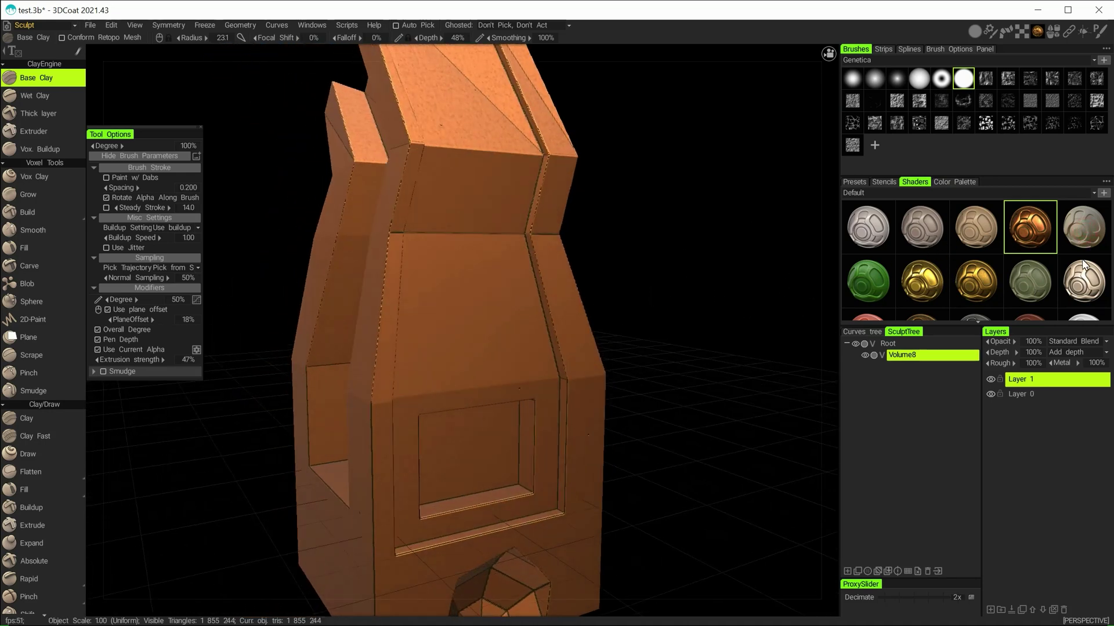
click(1083, 232)
alt+drag(586, 318, 542, 308)
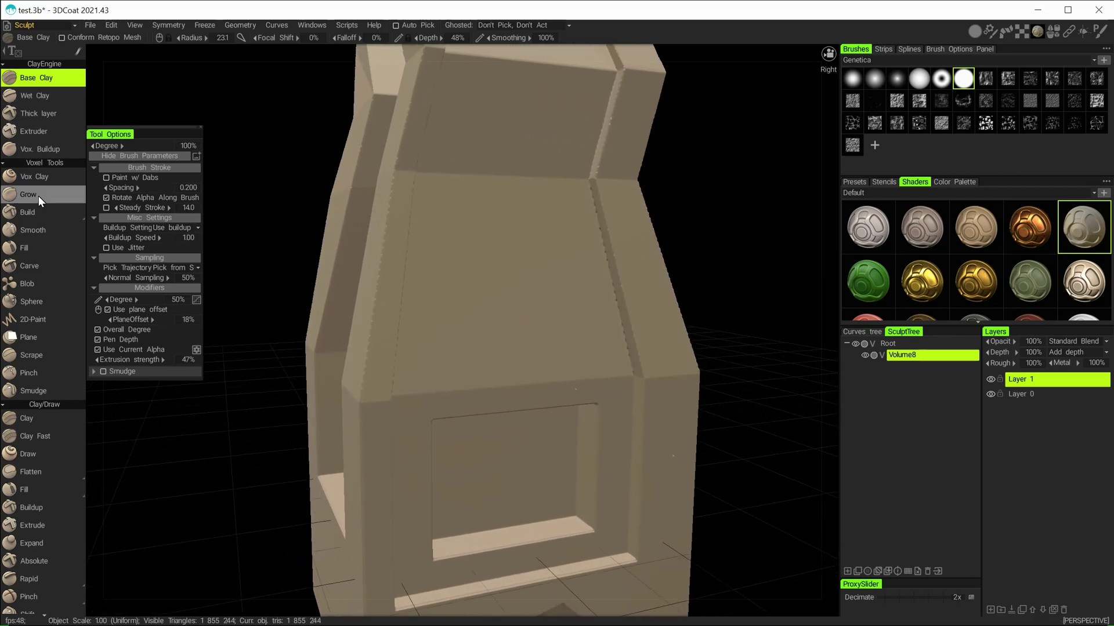
click(20, 177)
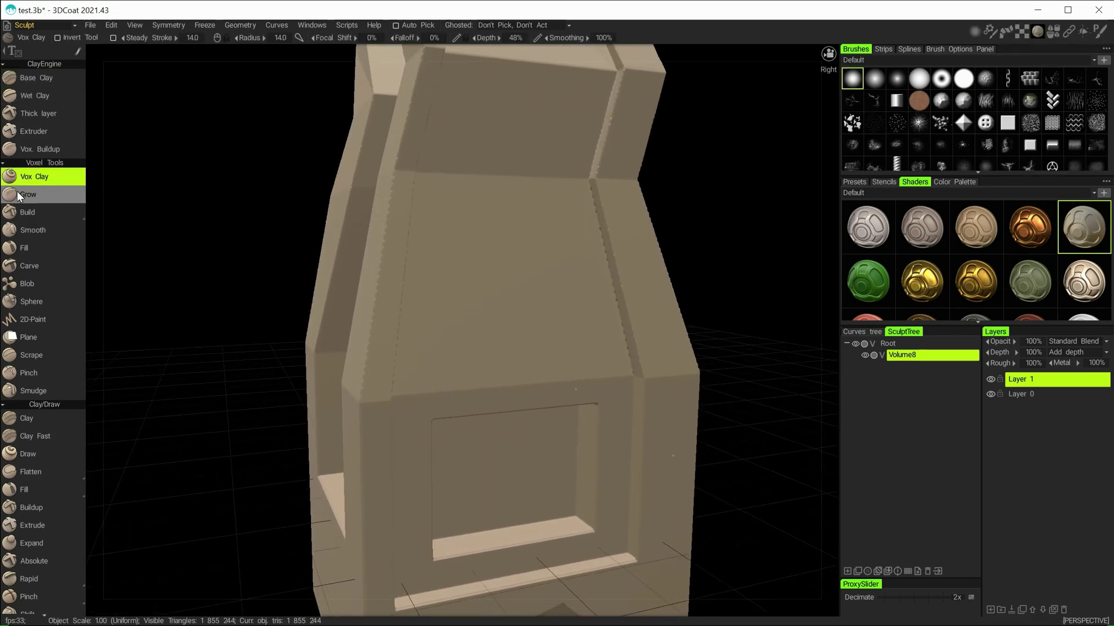
Step: Sculpt a raised clay patch on the model's sloped front face with the Vox Clay brush at radius 22.2
right_drag(454, 261, 473, 261)
mouse_move(472, 261)
mouse_down()
mouse_move(522, 242)
mouse_move(539, 295)
mouse_move(488, 238)
mouse_move(470, 290)
mouse_move(490, 316)
mouse_move(489, 290)
mouse_move(551, 249)
mouse_move(510, 301)
mouse_move(522, 342)
mouse_move(522, 278)
mouse_up()
mouse_move(476, 253)
alt+mouse_down()
mouse_move(545, 283)
mouse_move(464, 267)
mouse_move(452, 343)
alt+mouse_up()
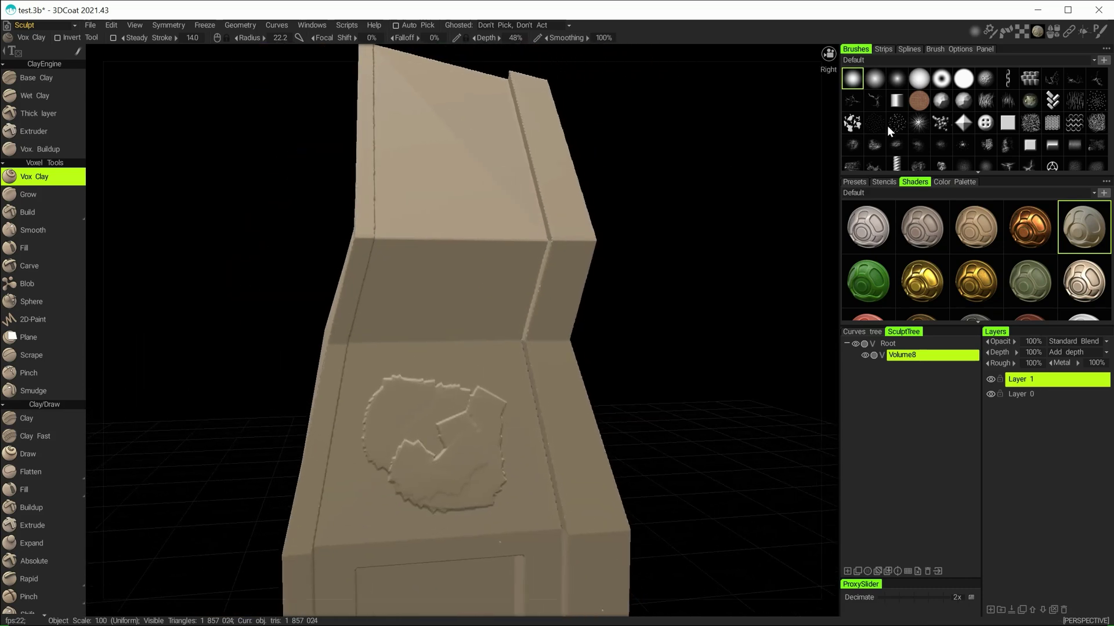
Step: Build up a second Vox Clay patch on the upper sloped face with the pyramid-shaped alpha at radius 46.1
click(963, 122)
right_drag(473, 194, 510, 199)
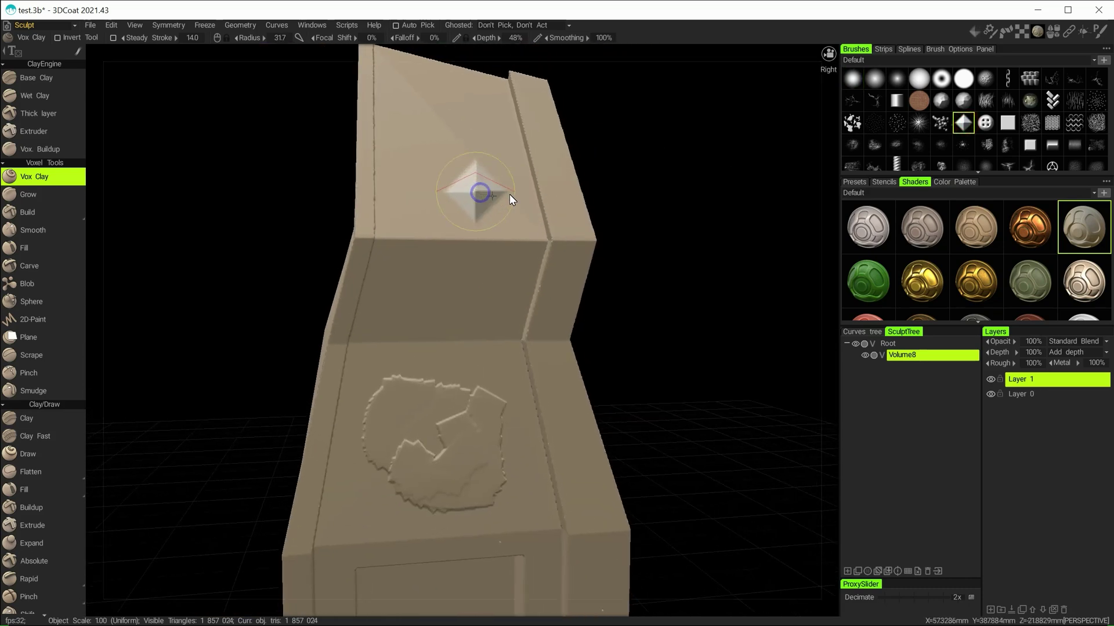
click(451, 191)
Step: Pull the corner of the upper front ledge upward with the Move tool at radius 70.6
key(space)
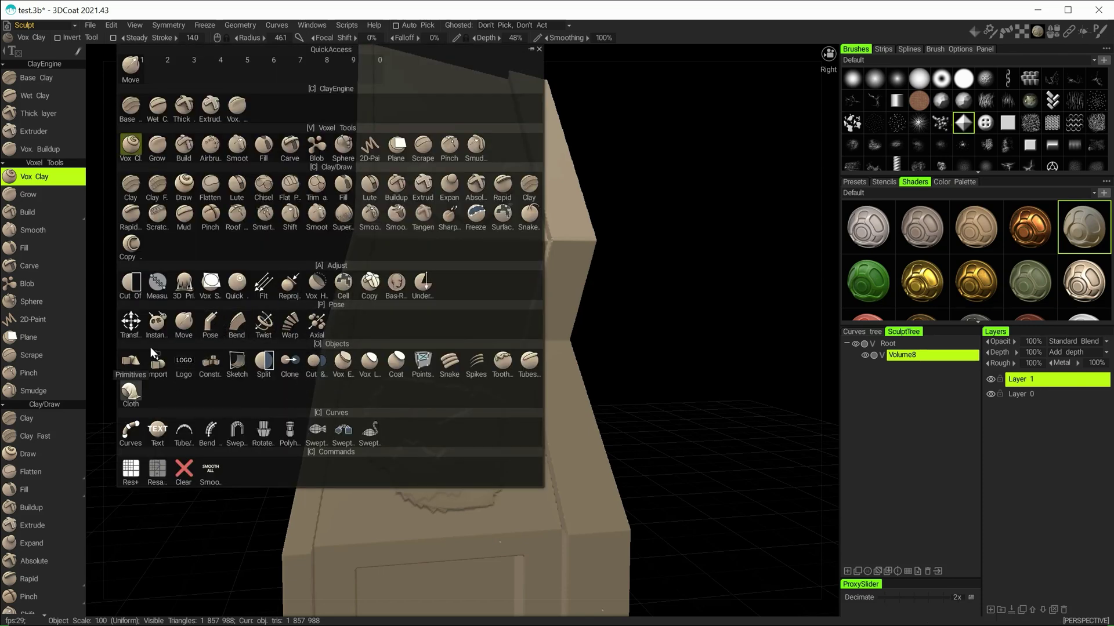
click(184, 324)
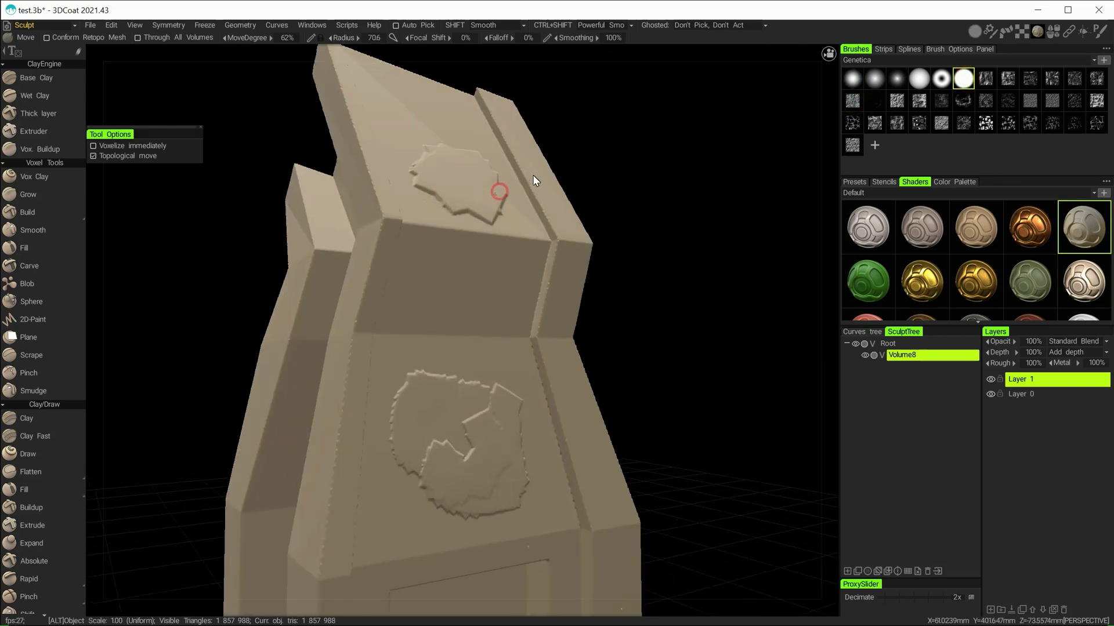
mouse_move(546, 224)
mouse_down()
mouse_move(576, 174)
mouse_move(561, 192)
mouse_up()
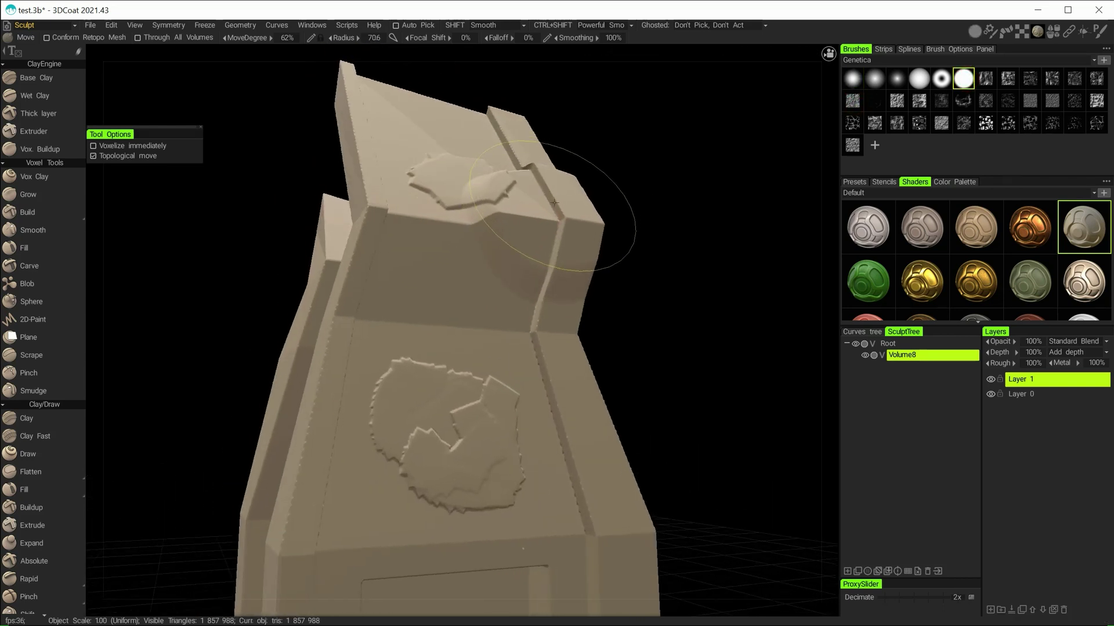
Step: Deform the upper front ledge and the surface beneath it with the Move tool, using the Default pack's pyramid-shaped alpha
click(858, 60)
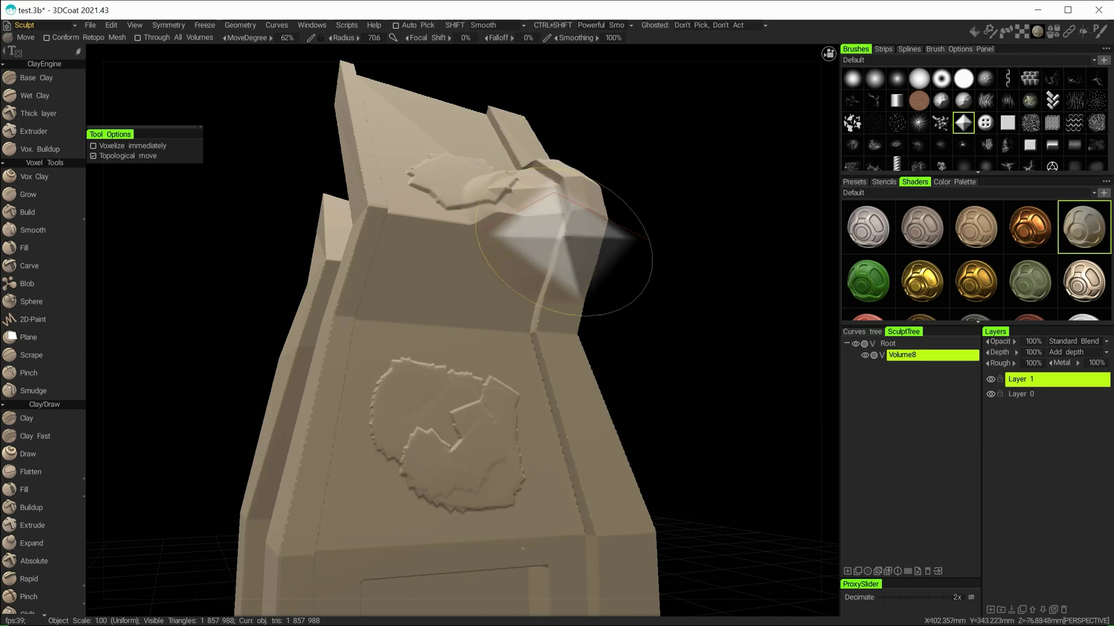
mouse_move(557, 220)
alt+mouse_down()
mouse_move(576, 356)
mouse_move(551, 249)
alt+mouse_up()
mouse_move(656, 277)
alt+mouse_down()
mouse_move(532, 281)
mouse_move(444, 265)
alt+mouse_up()
mouse_move(398, 236)
alt+mouse_down()
mouse_move(428, 279)
mouse_move(411, 311)
mouse_move(427, 398)
mouse_move(480, 241)
mouse_move(596, 297)
mouse_move(542, 255)
mouse_move(507, 288)
mouse_move(602, 228)
mouse_move(427, 301)
mouse_move(478, 317)
mouse_move(497, 263)
mouse_move(464, 318)
mouse_move(454, 291)
mouse_move(448, 300)
mouse_move(598, 300)
mouse_move(409, 311)
mouse_move(461, 309)
mouse_move(415, 339)
alt+mouse_up()
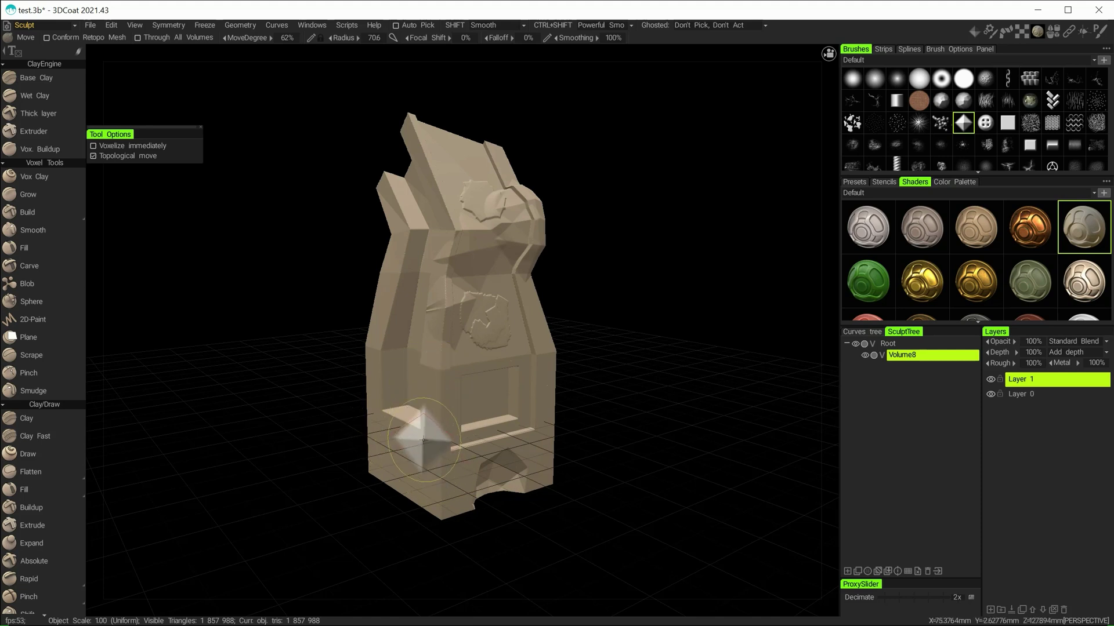
Step: Examine the deformed voxel model's overall shape from several sides
alt+drag(434, 446, 409, 328)
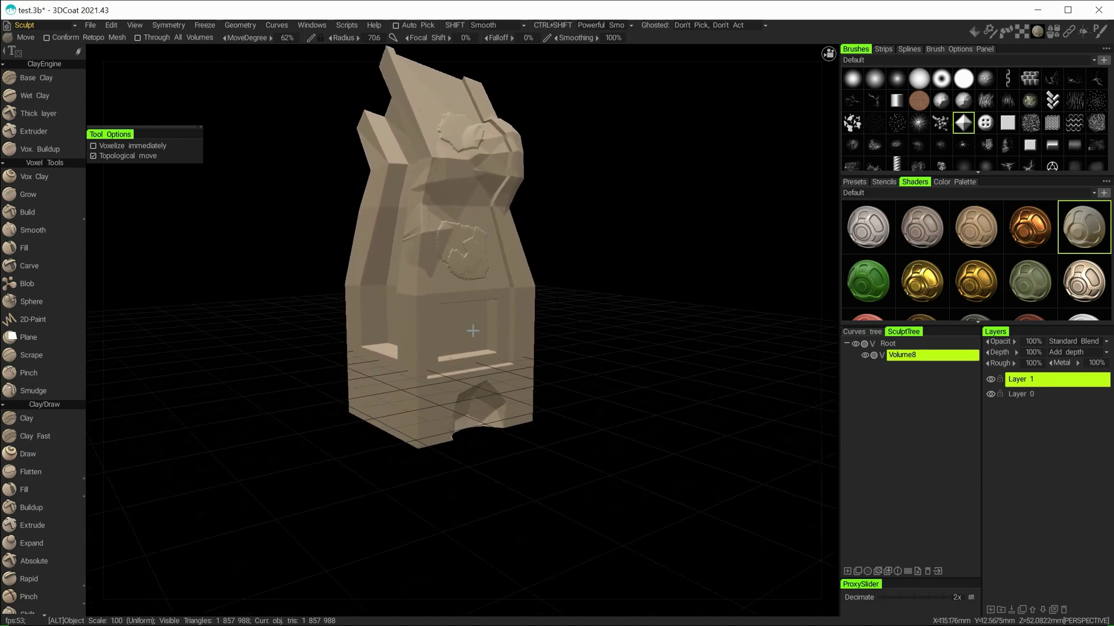
alt+drag(448, 373, 371, 350)
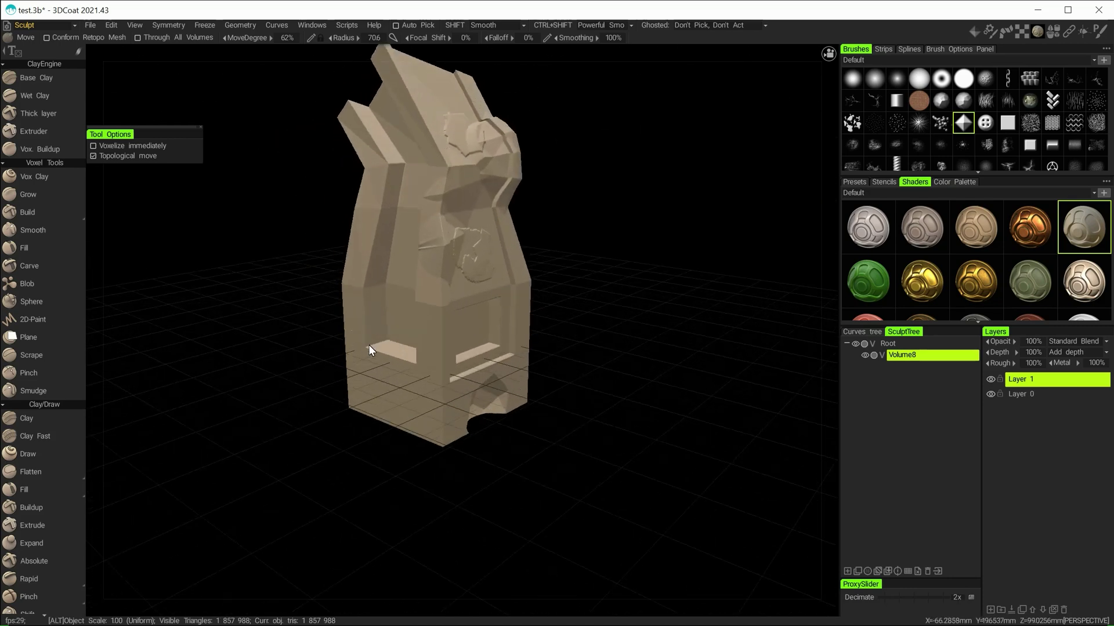
alt+drag(465, 330, 398, 373)
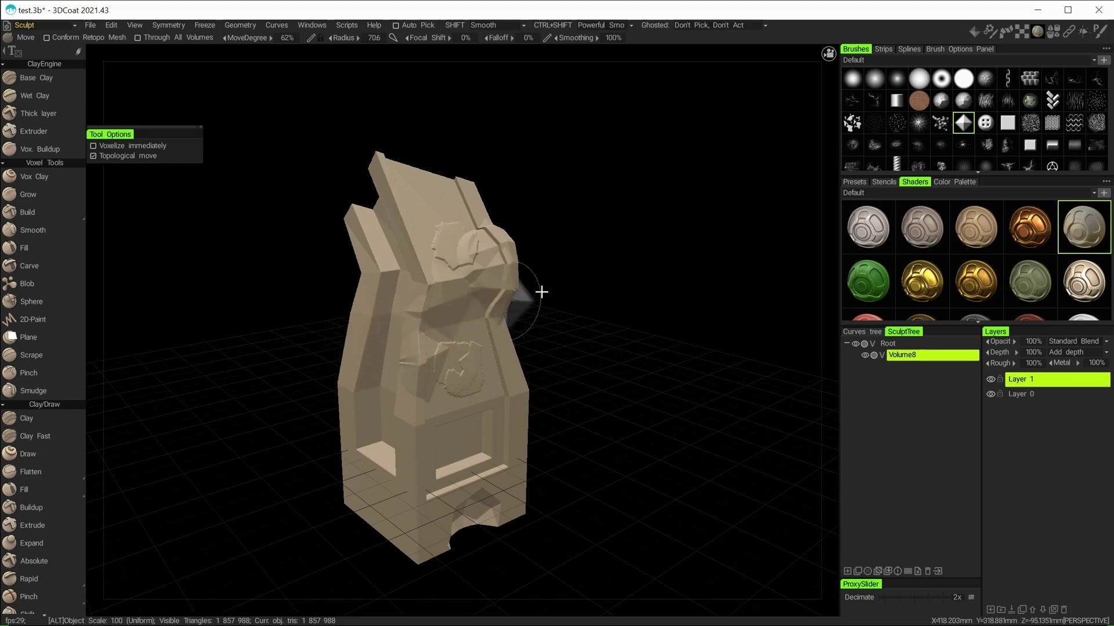
alt+drag(542, 292, 568, 280)
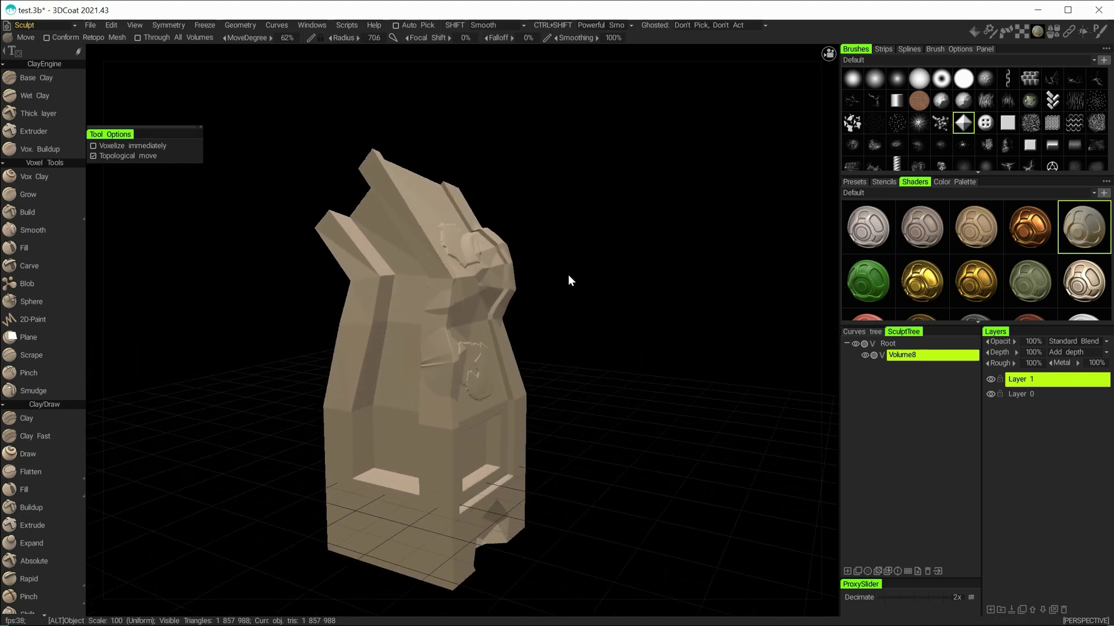
mouse_move(489, 281)
middle_down()
mouse_move(503, 272)
mouse_move(504, 284)
middle_up()
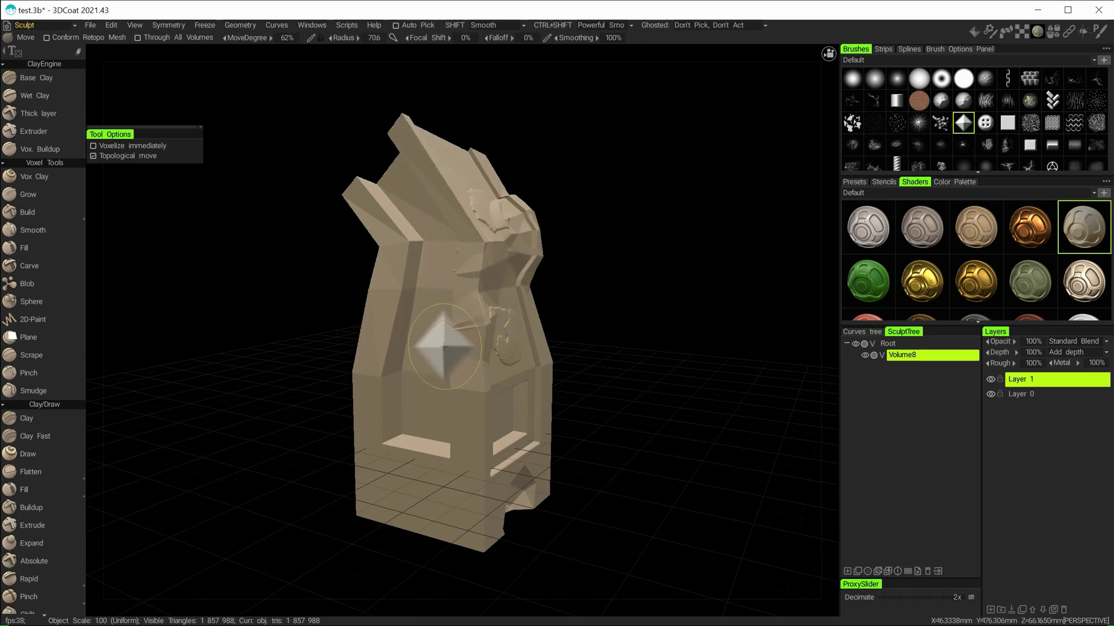
mouse_move(520, 323)
alt+mouse_down()
mouse_move(507, 326)
mouse_move(516, 323)
alt+mouse_up()
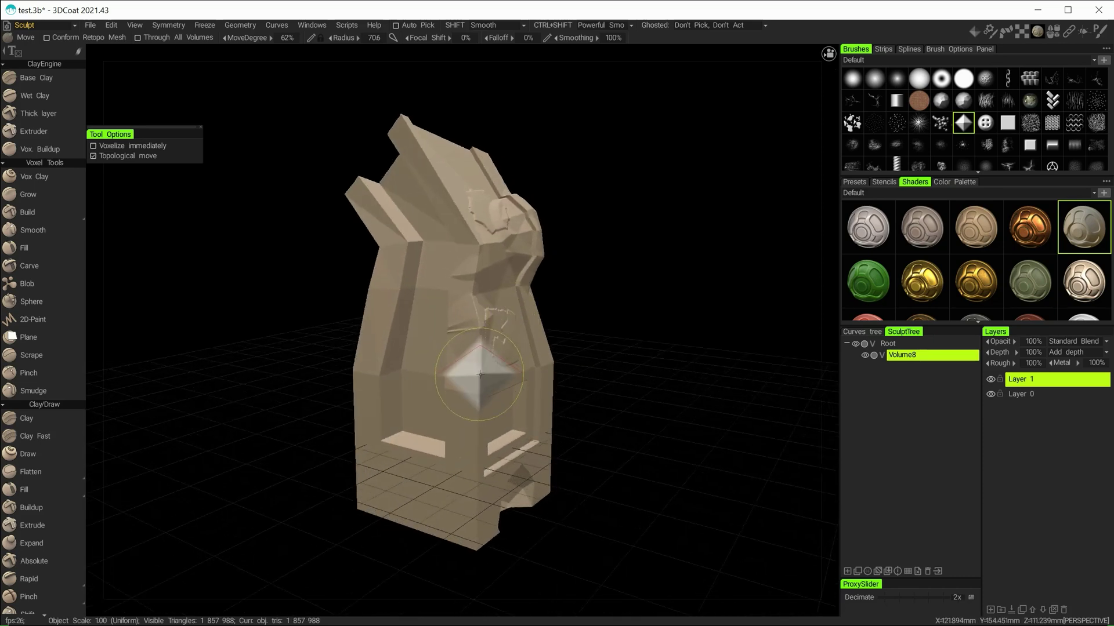